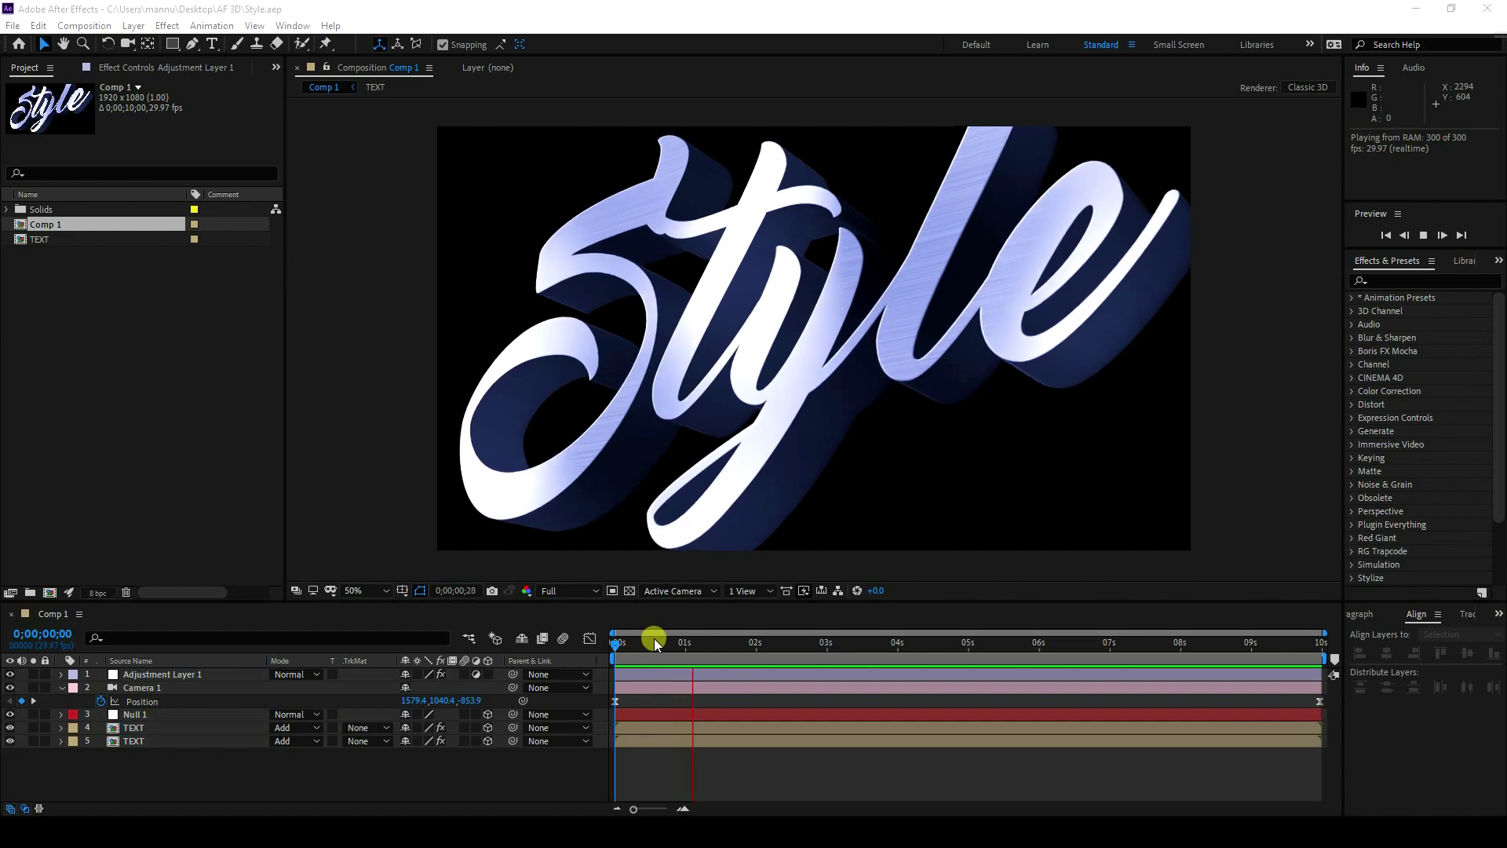
Start a new project and create a 1920 × 1080 composition at 29.97 fps with a 10-second duration.
left_click(643, 641)
left_click(11, 26)
mouse_move(31, 42)
left_click(289, 42)
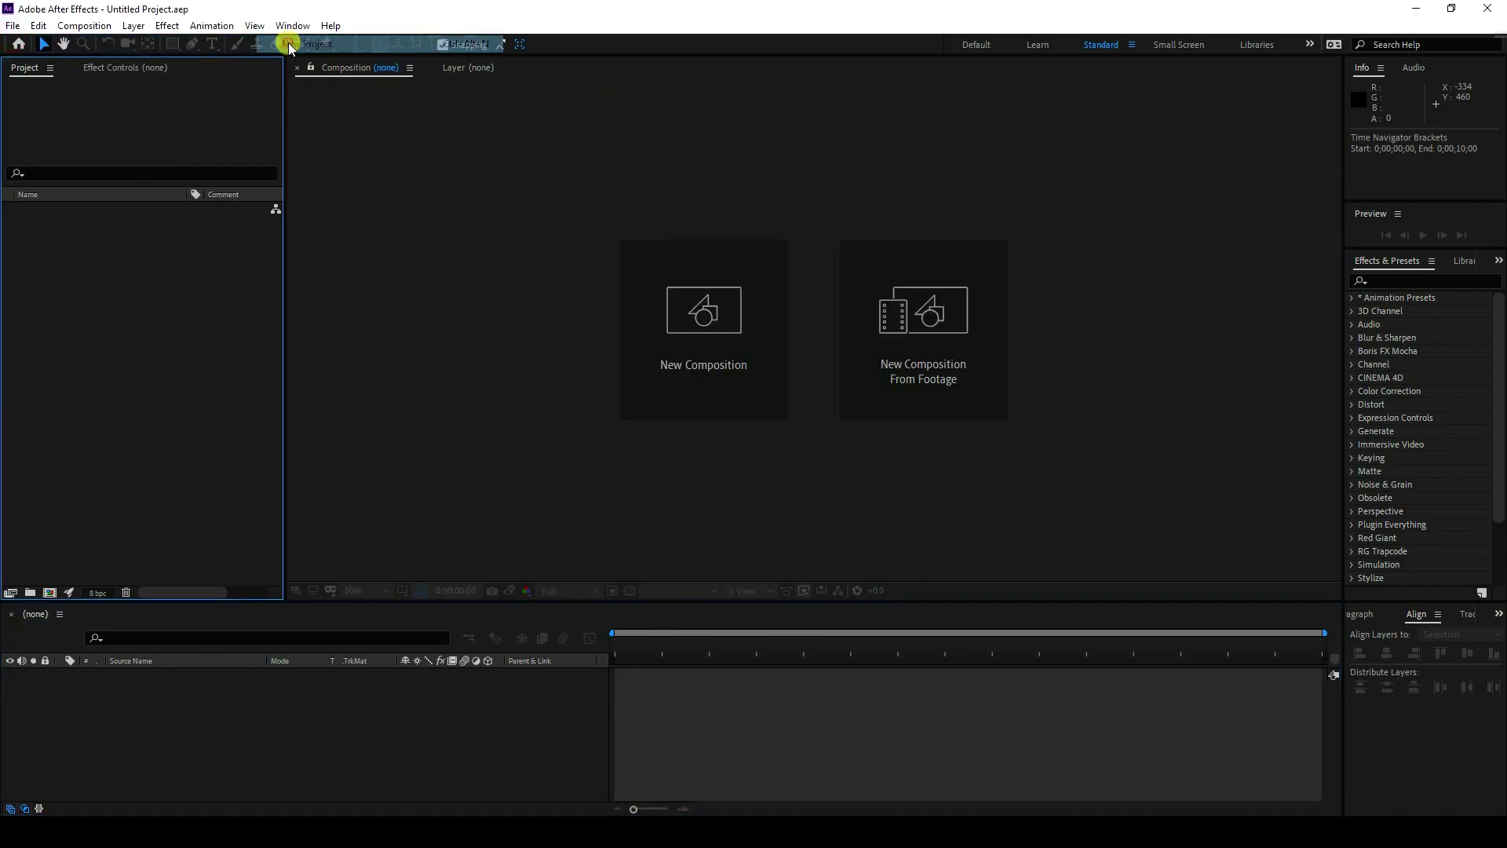
left_click(697, 370)
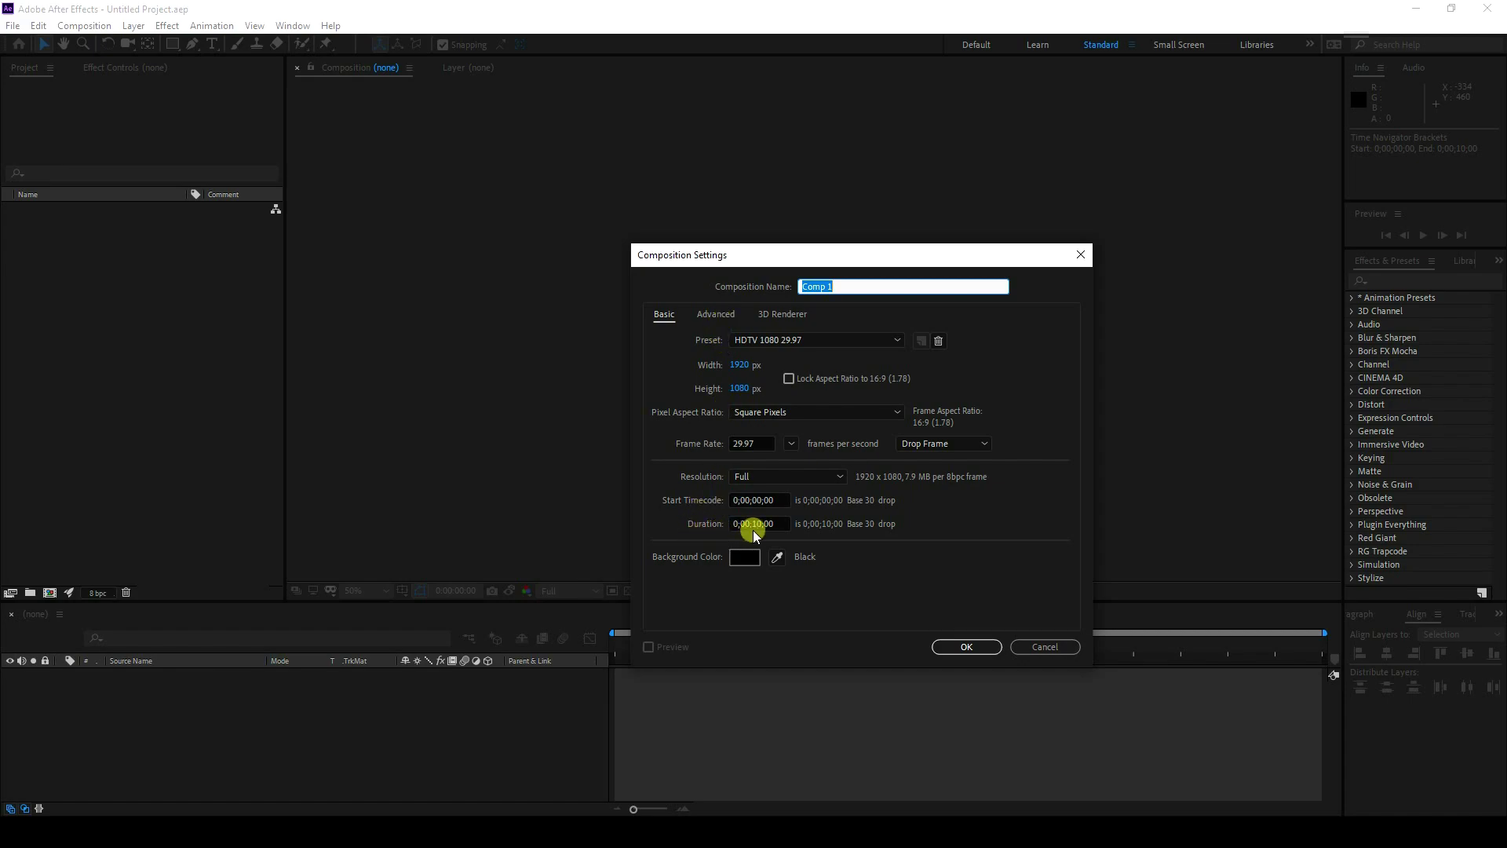
left_click(981, 649)
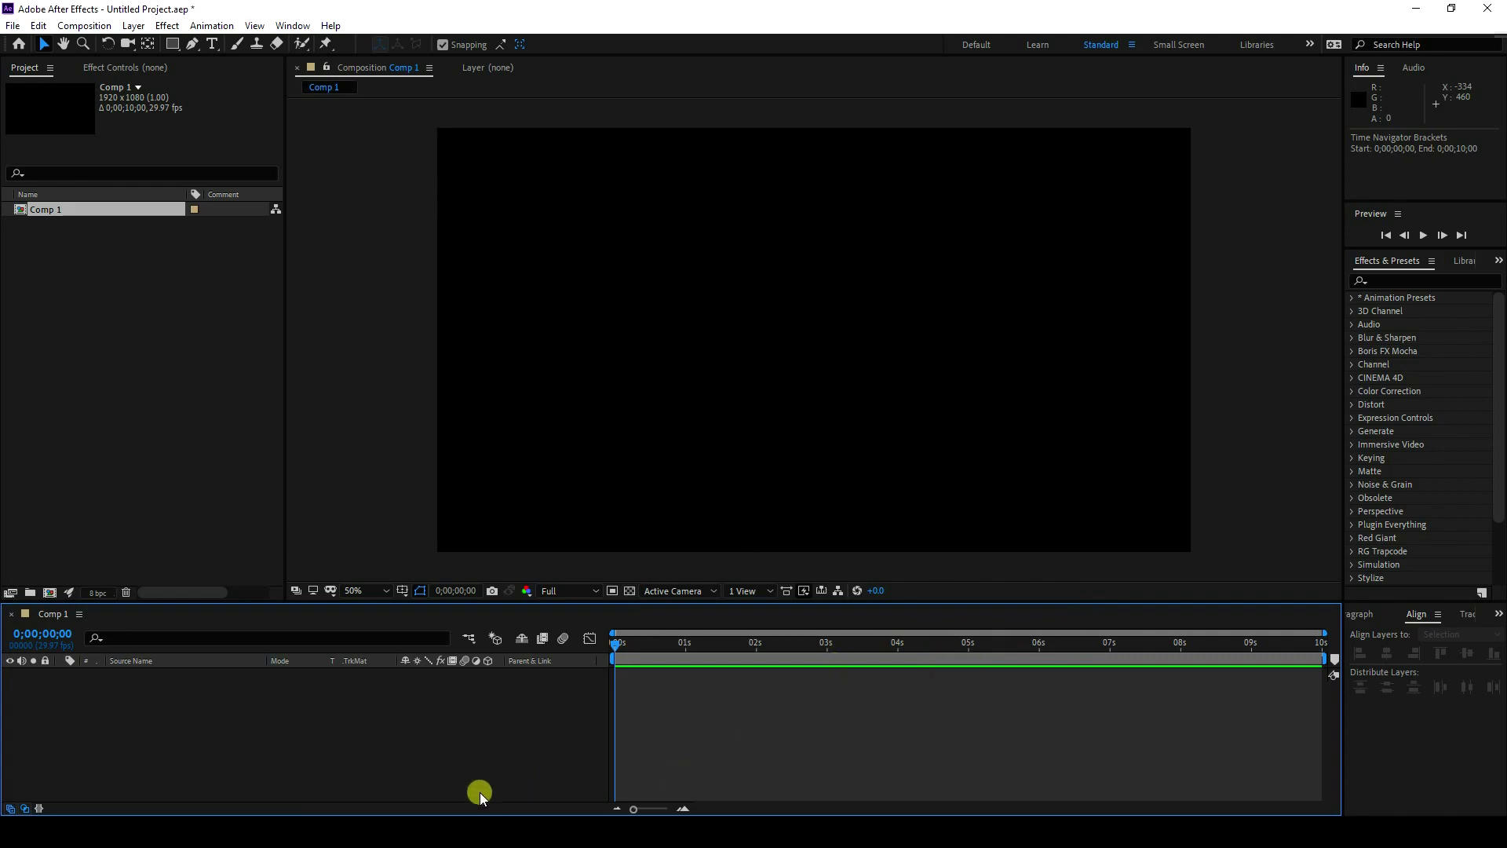
Add a text layer reading "Style" to Comp 1.
right_click(290, 757)
mouse_move(327, 586)
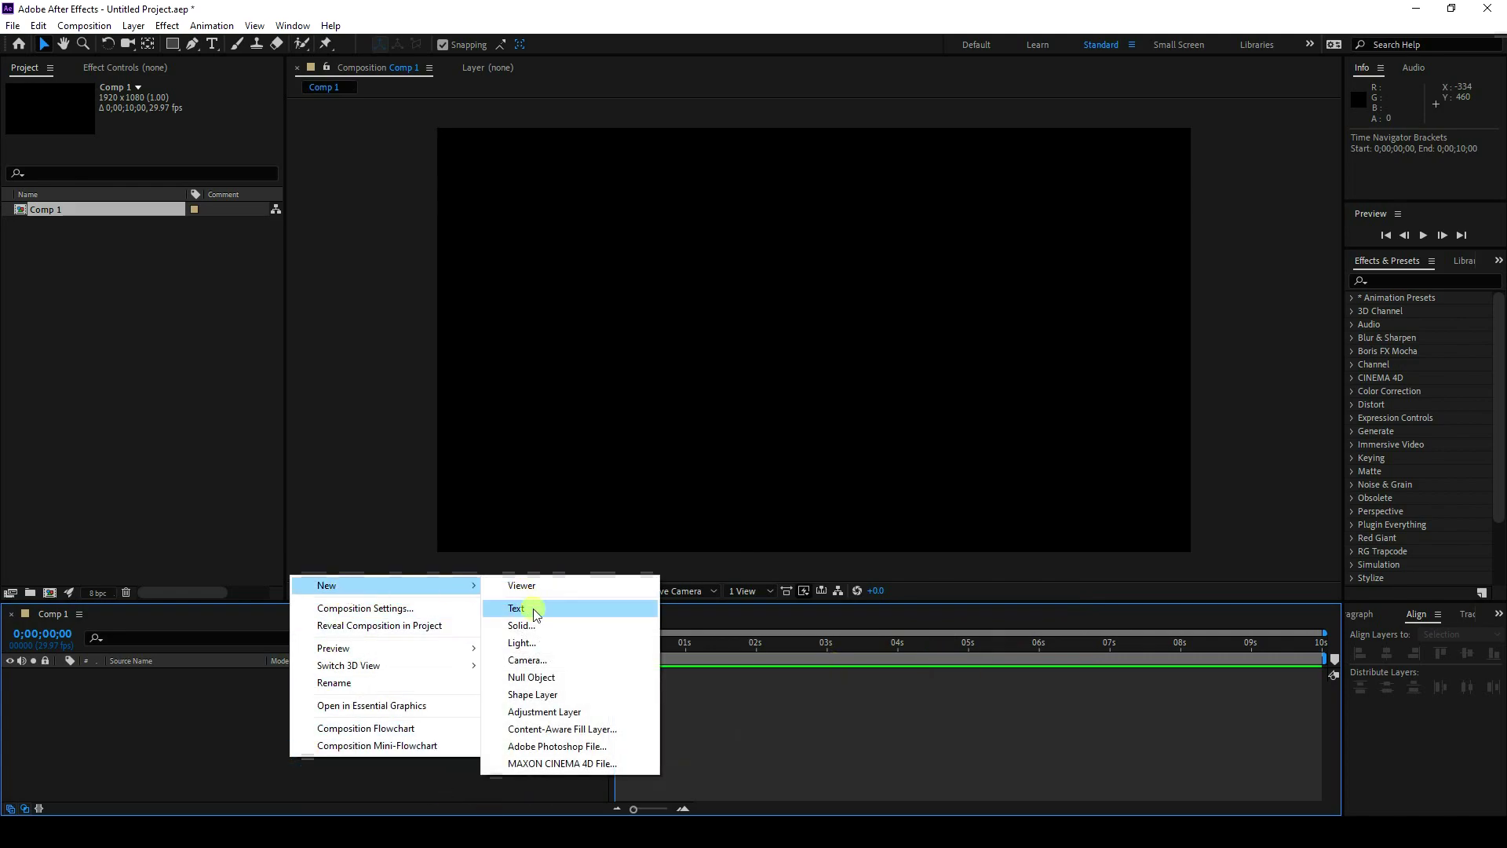
left_click(518, 608)
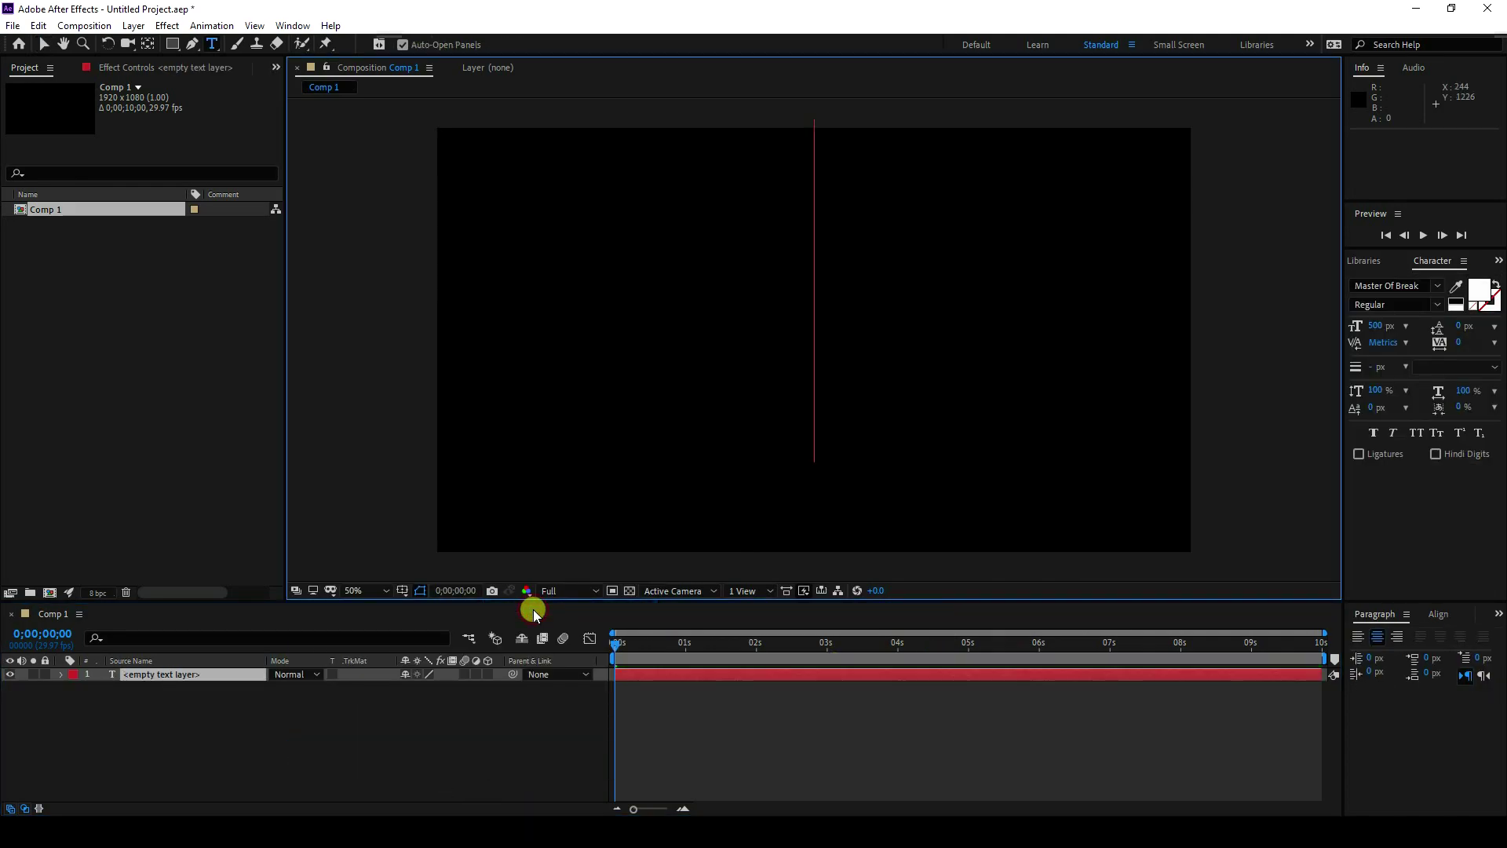
type("S")
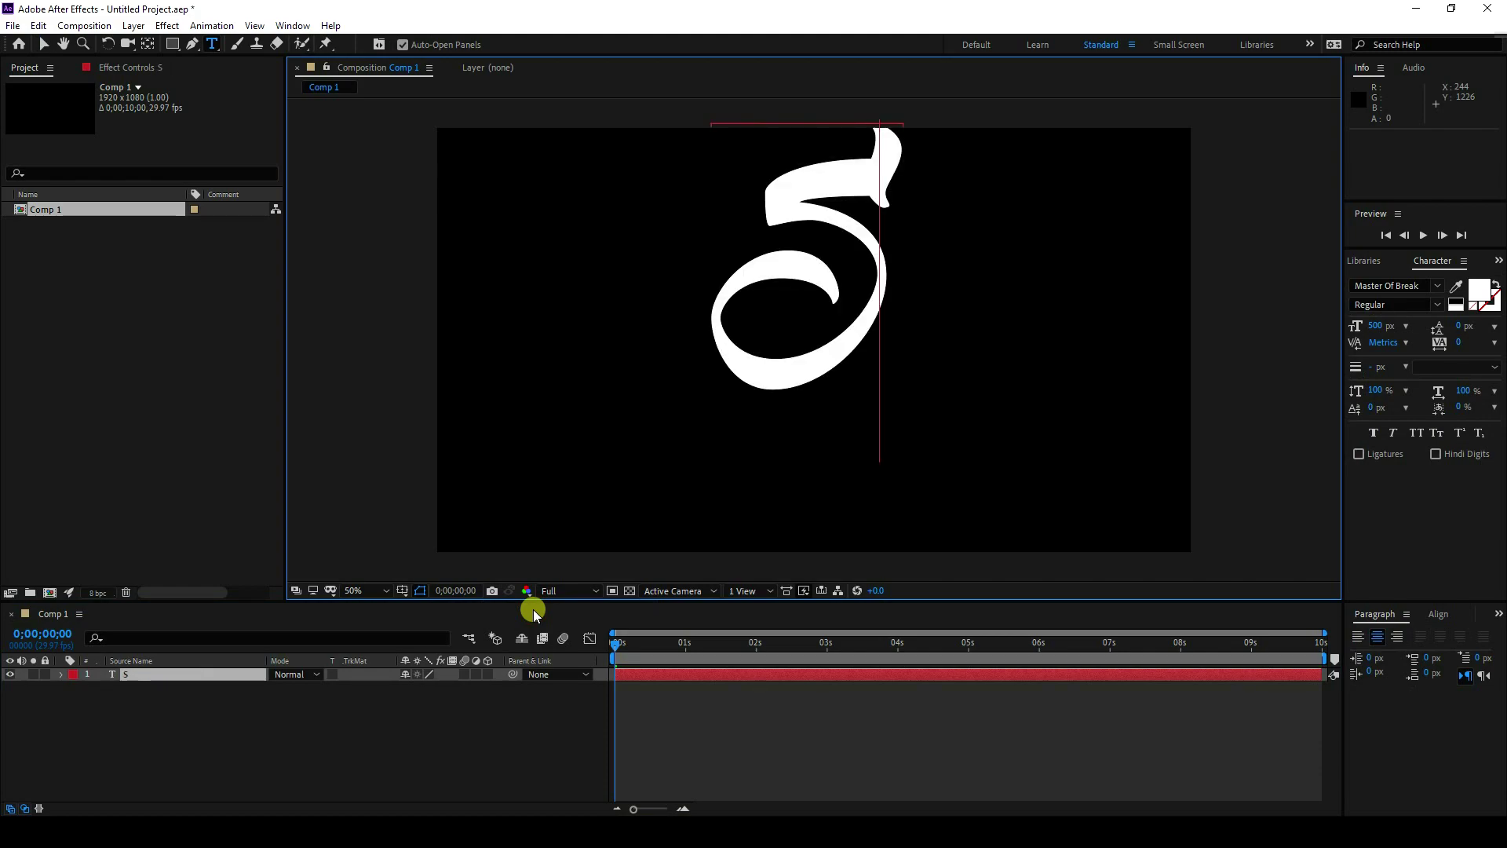
type("tyle")
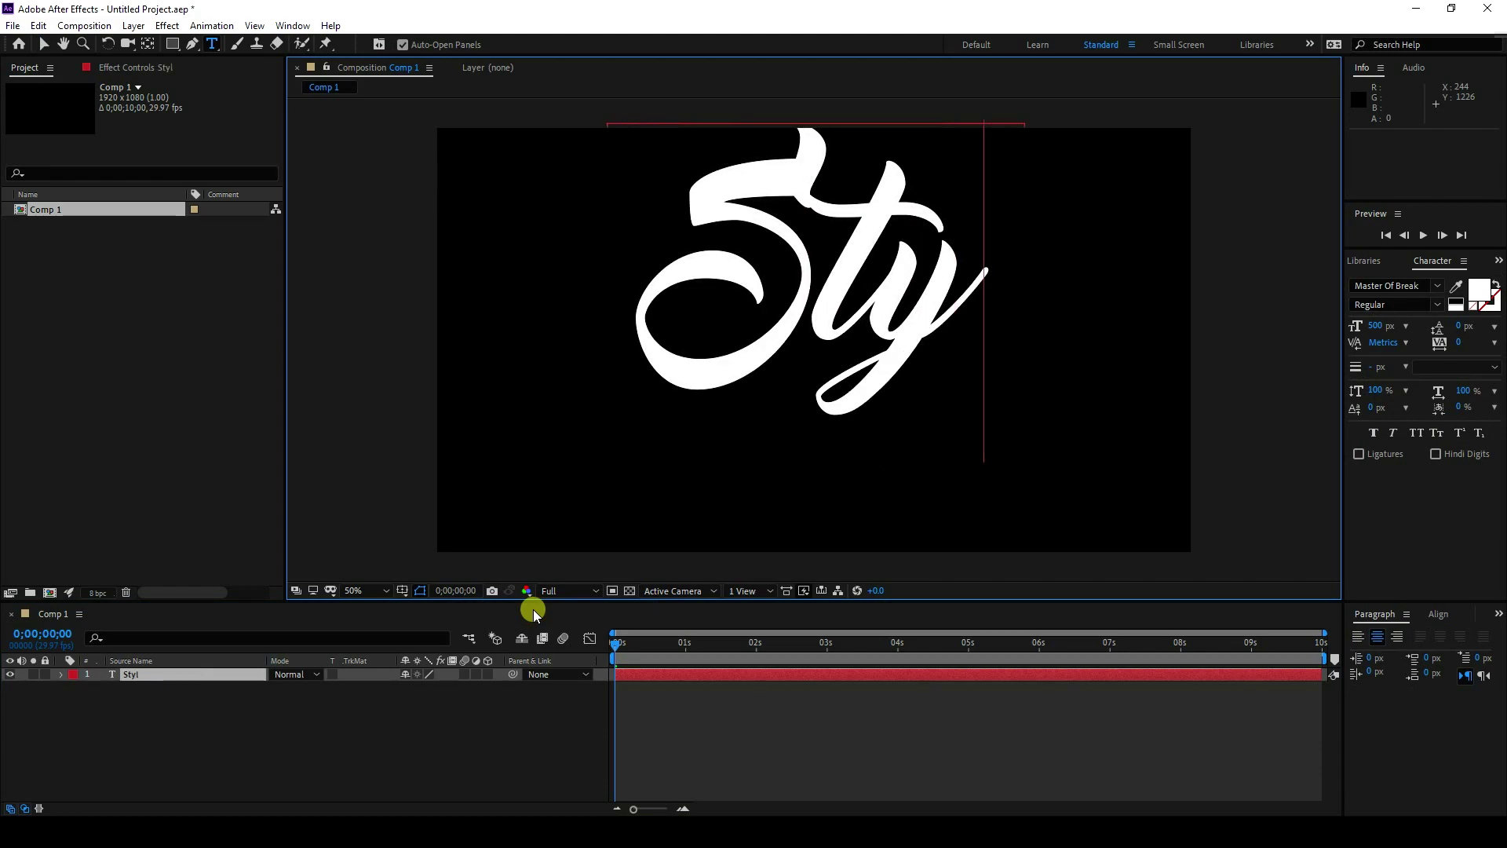
left_click(43, 46)
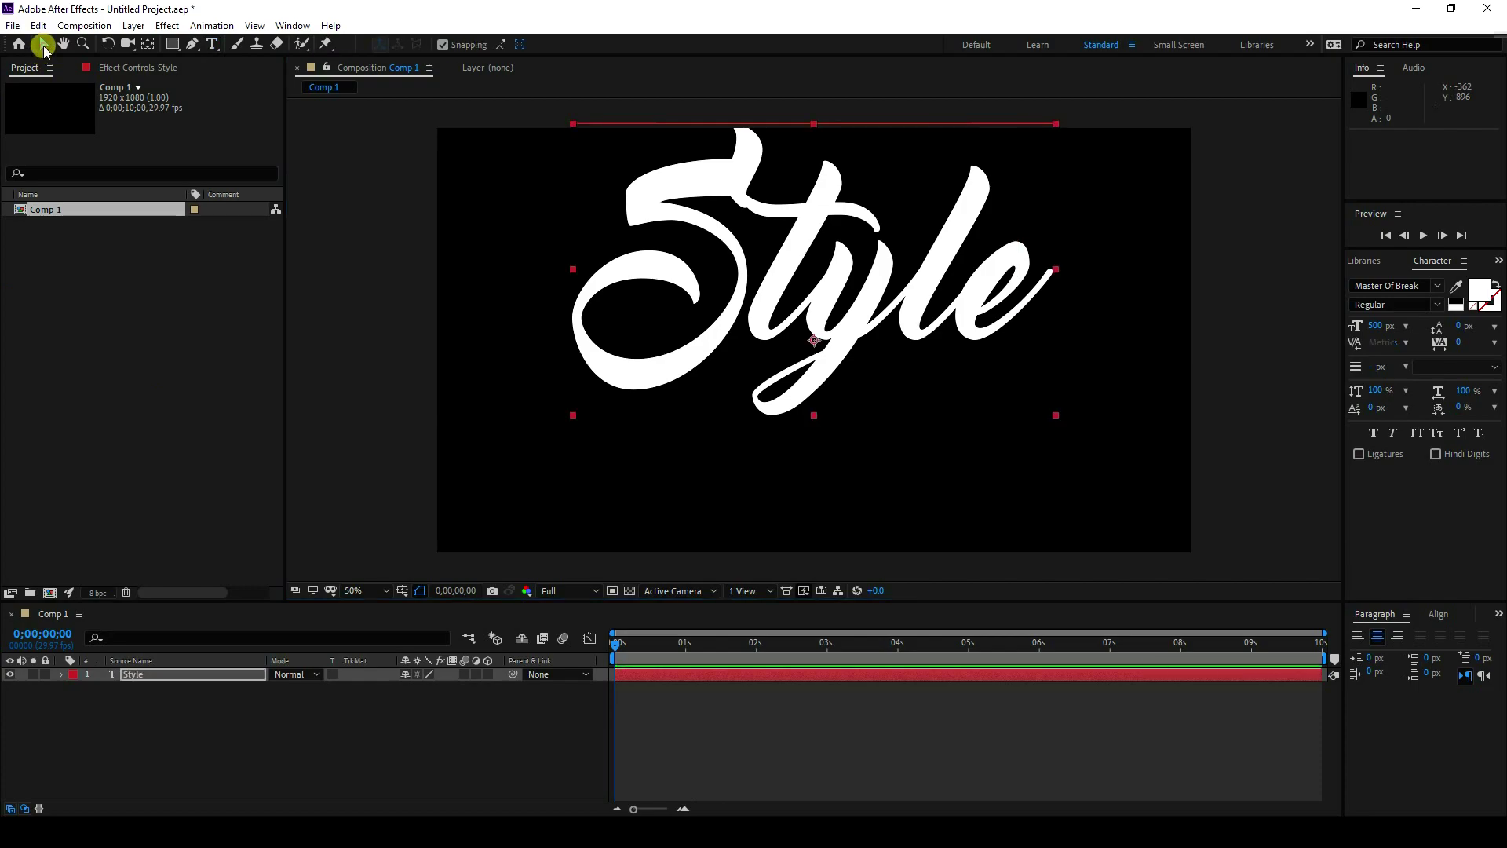
Center the Style text horizontally and vertically in the composition, and center its anchor point on the lettering.
left_click(1438, 614)
left_click(1387, 653)
left_click(1467, 653)
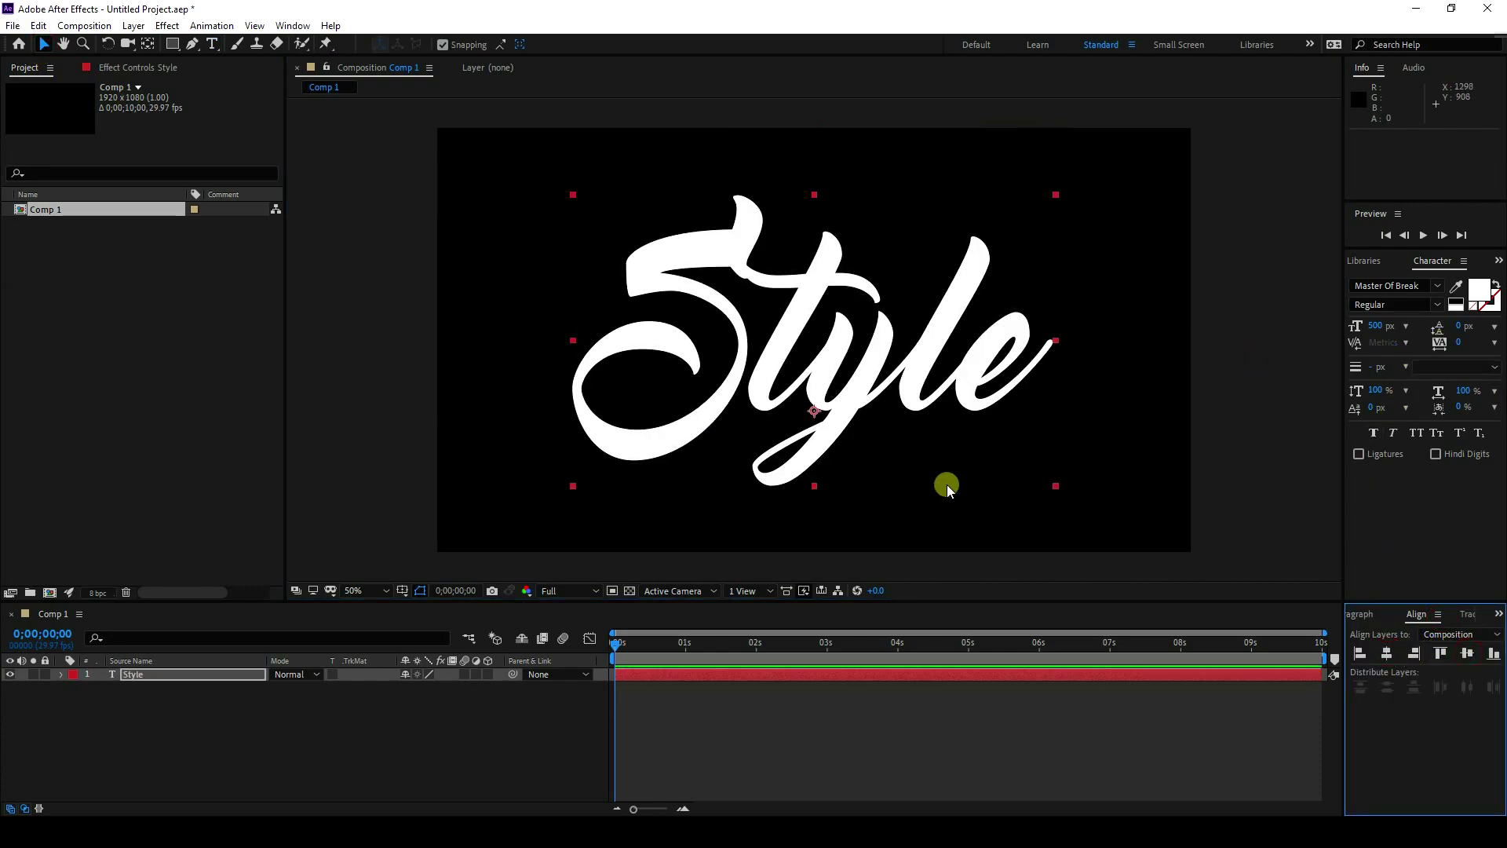
left_click(827, 383)
key("ctrl+alt+Home")
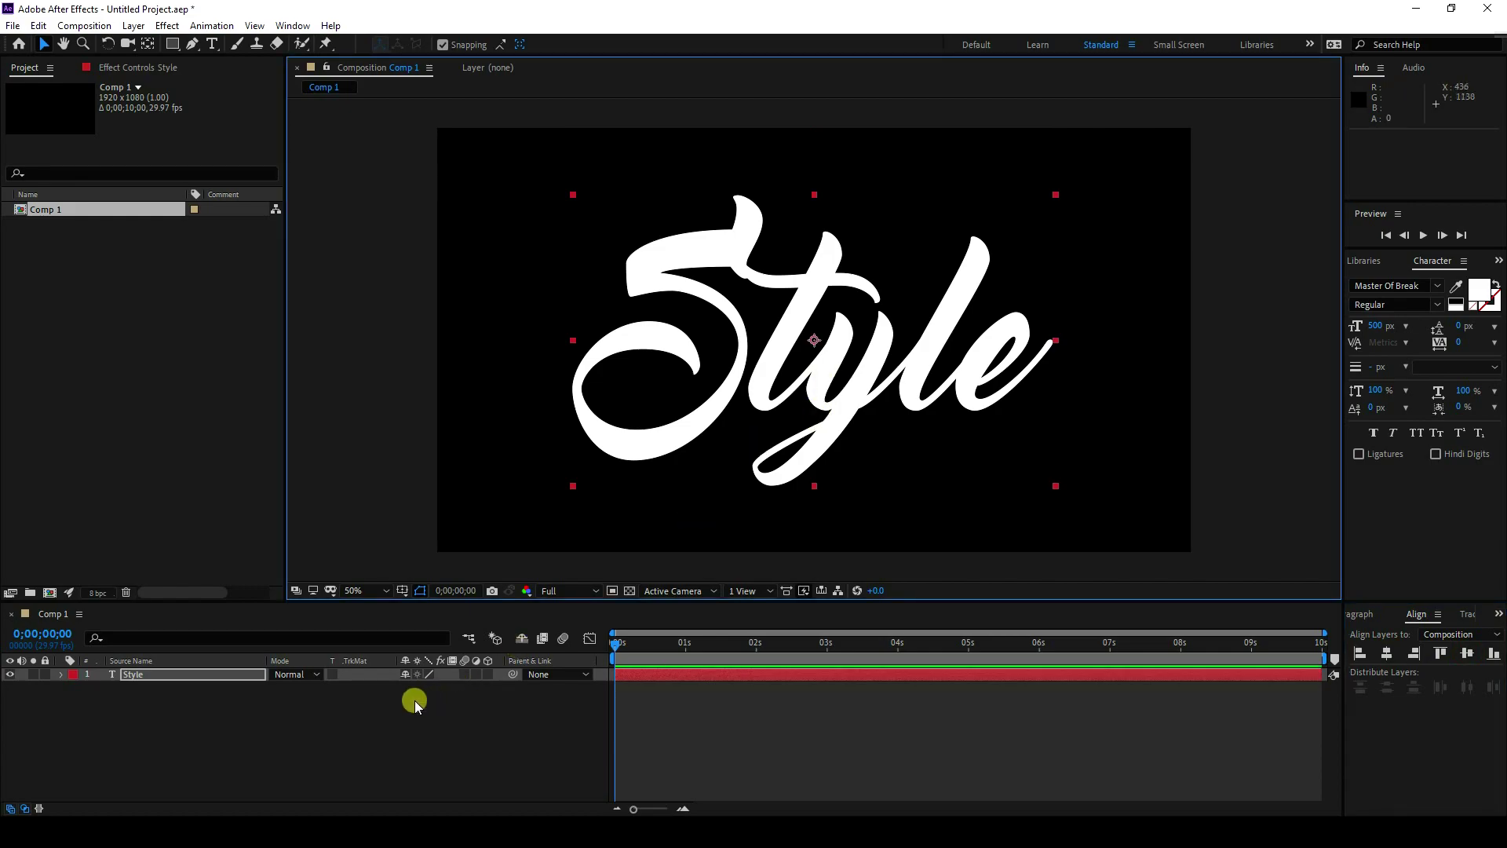
Pre-compose the Style layer as "TEXT" with all attributes moved into it, and return to Comp 1.
right_click(163, 674)
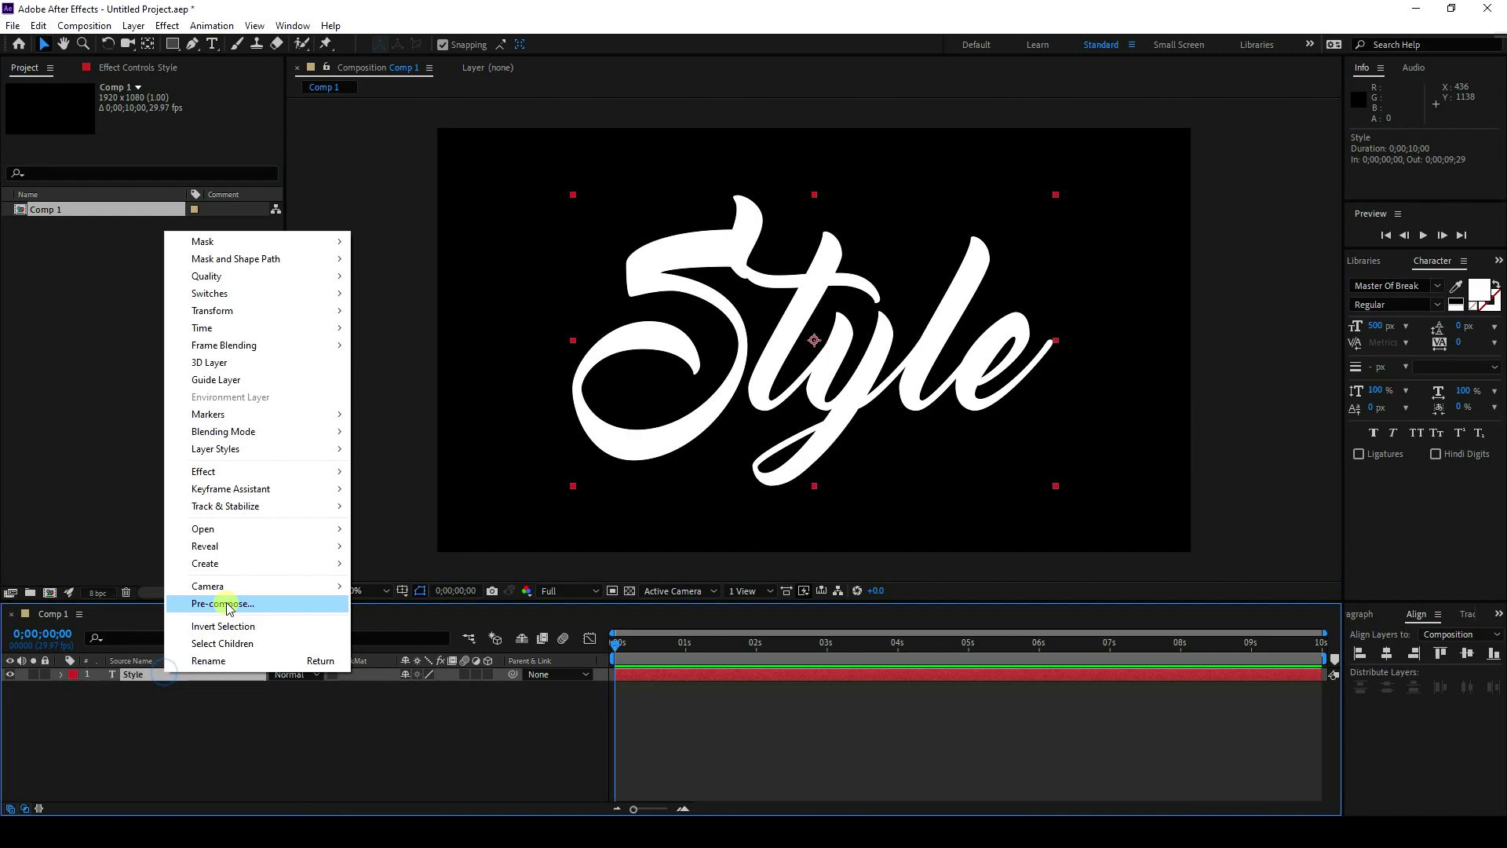
left_click(227, 604)
type("TEXT")
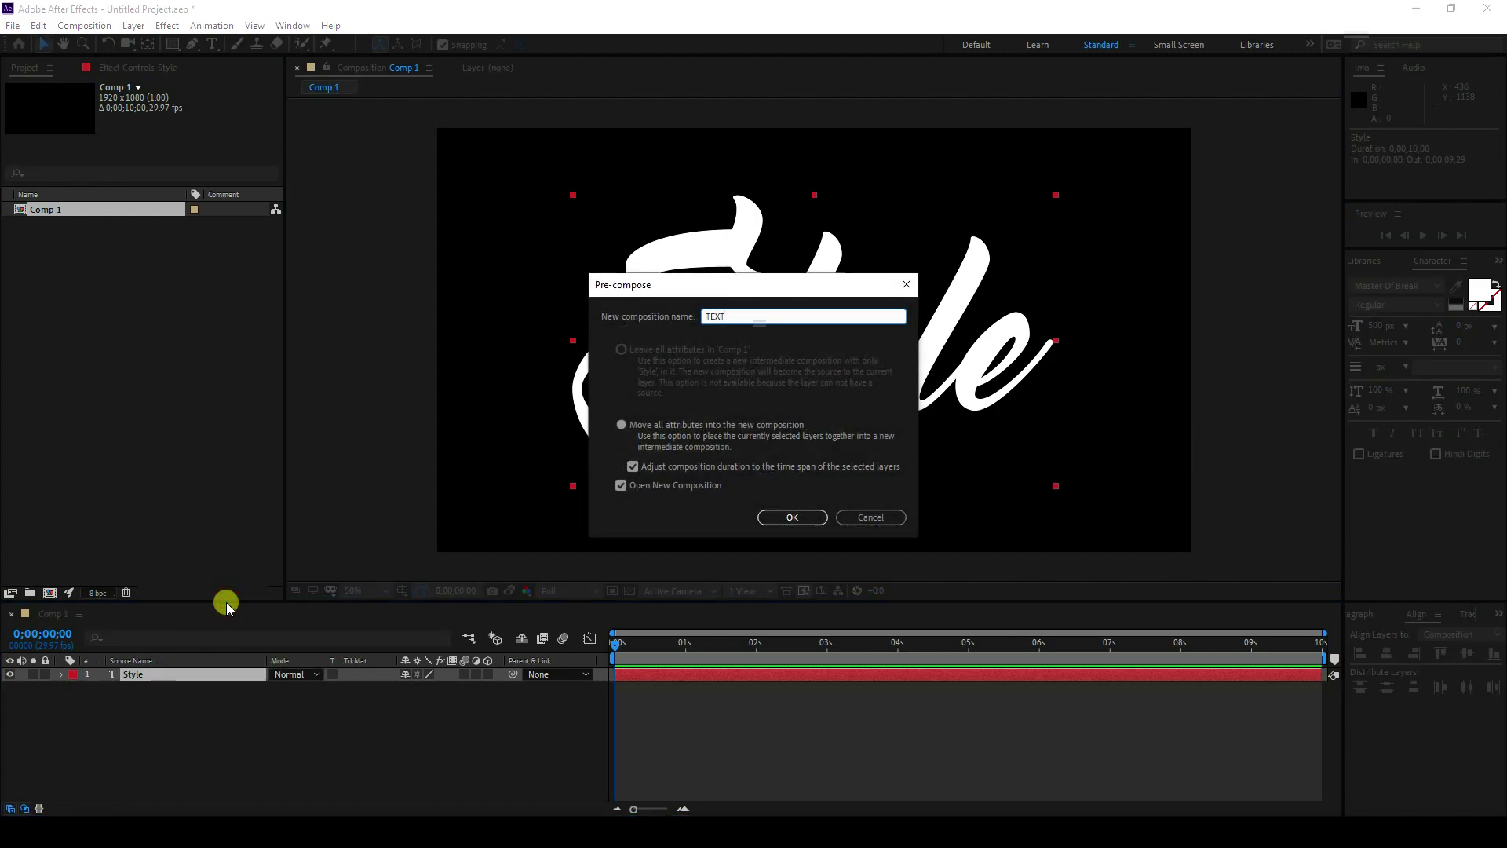
left_click(804, 518)
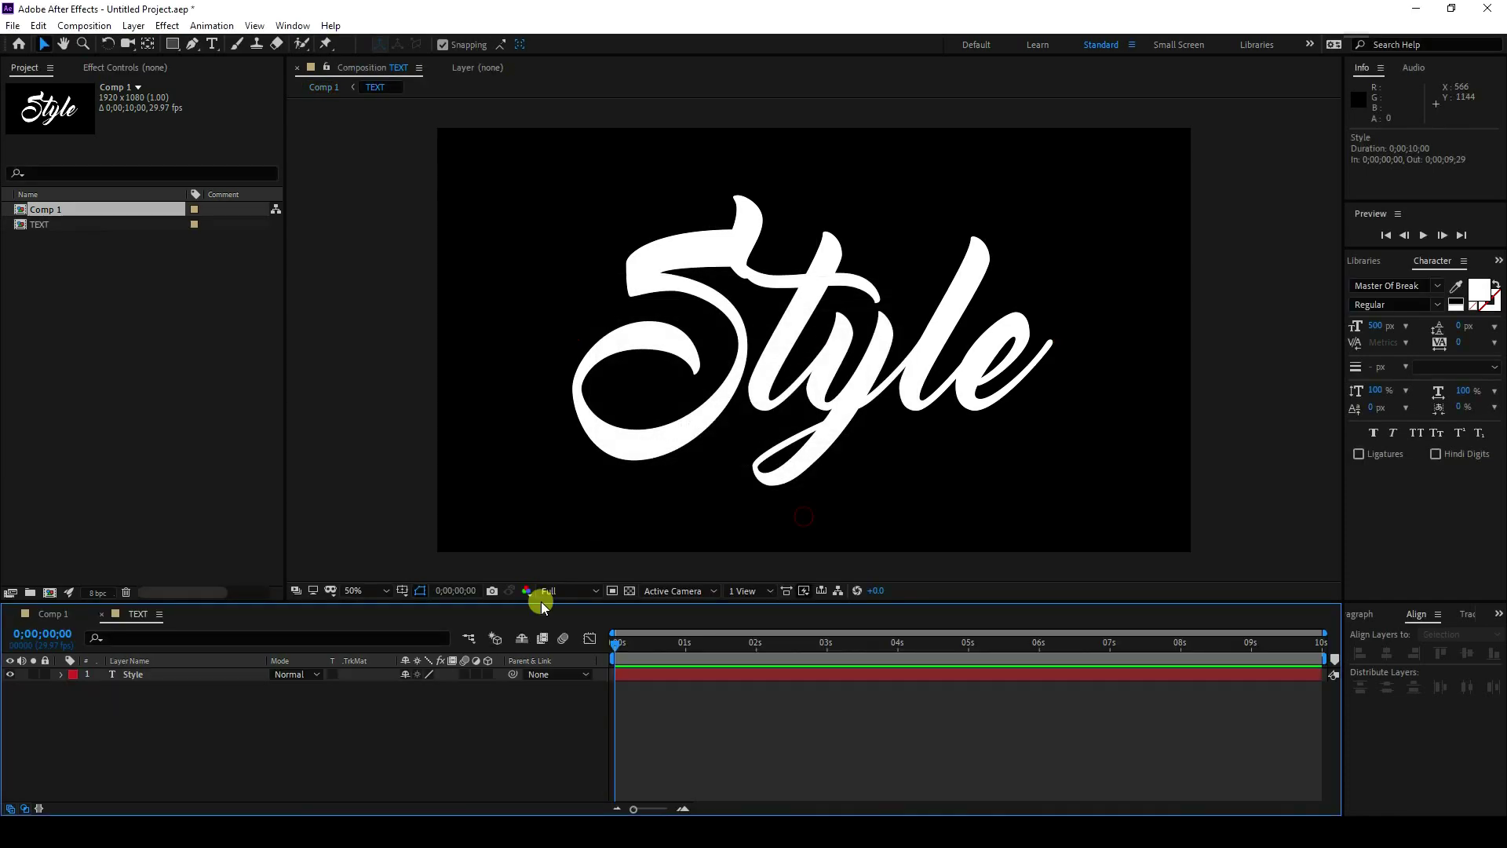
left_click(53, 614)
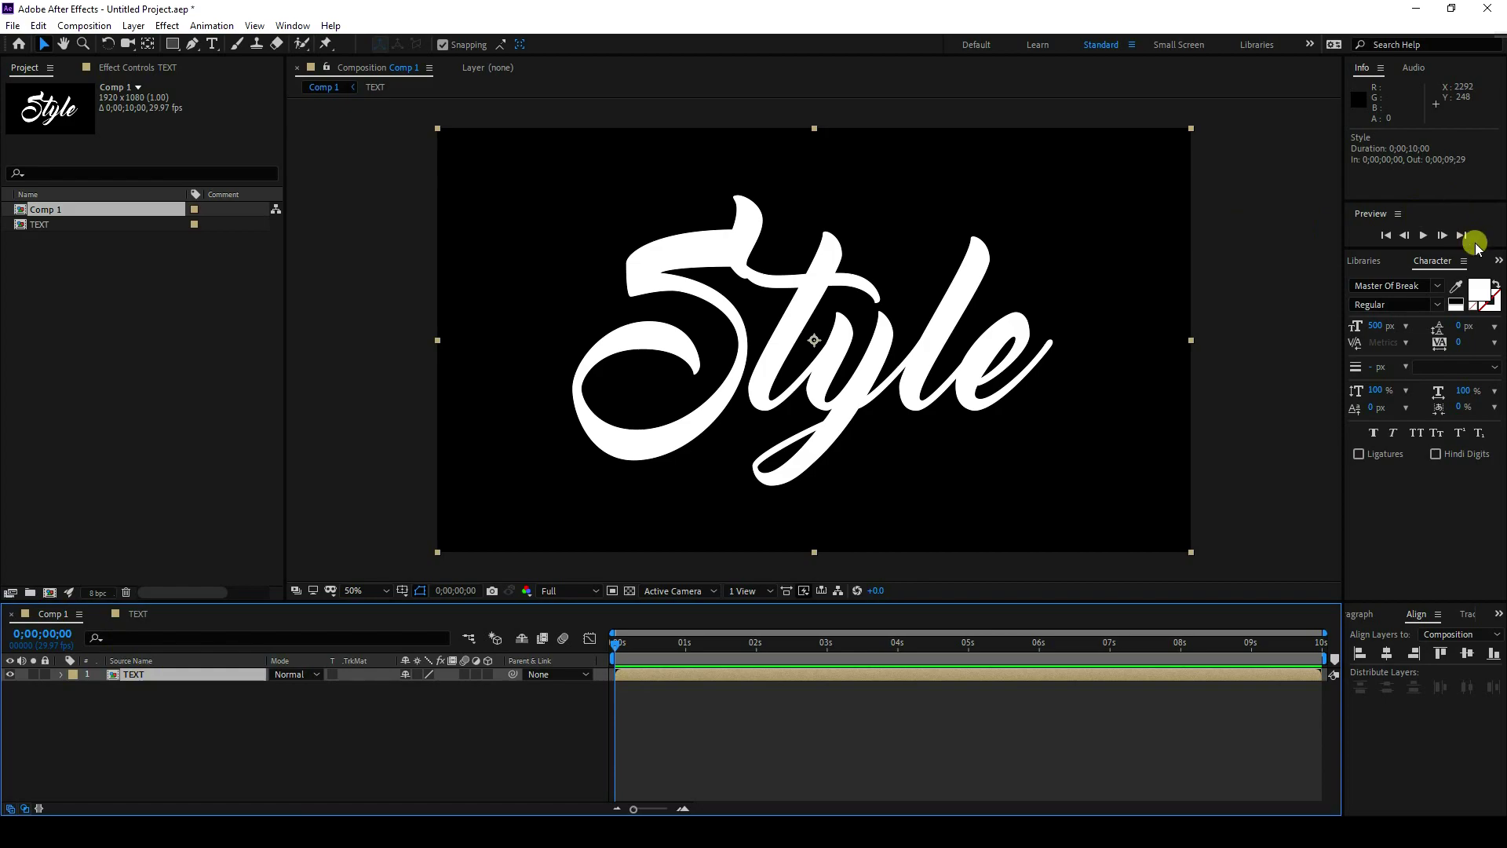
Find the Fractal Noise effect and apply it to the TEXT layer.
left_click(1499, 260)
left_click(1443, 278)
left_click(1412, 281)
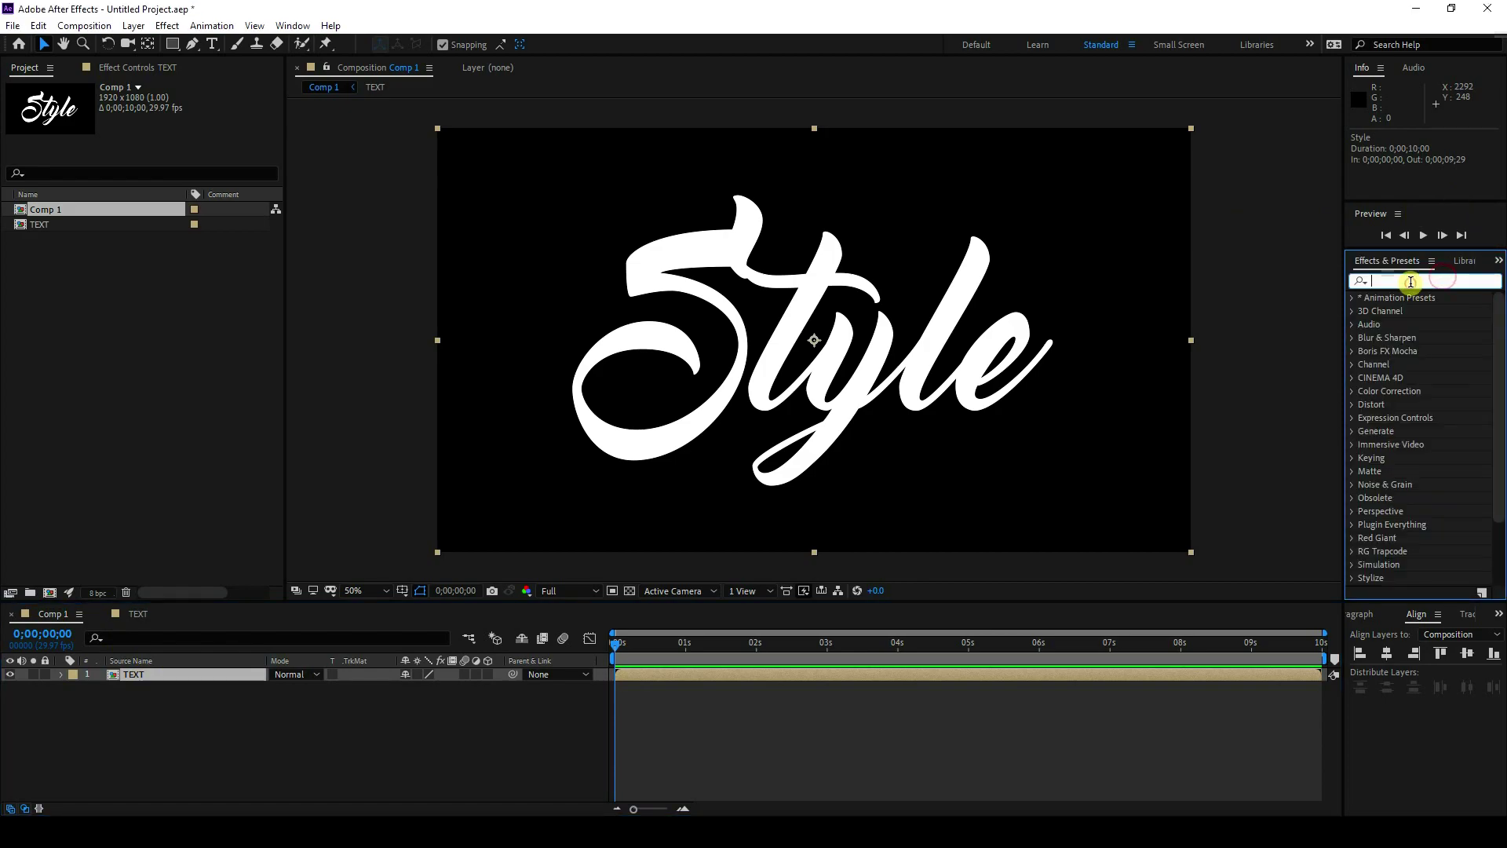
type("frac")
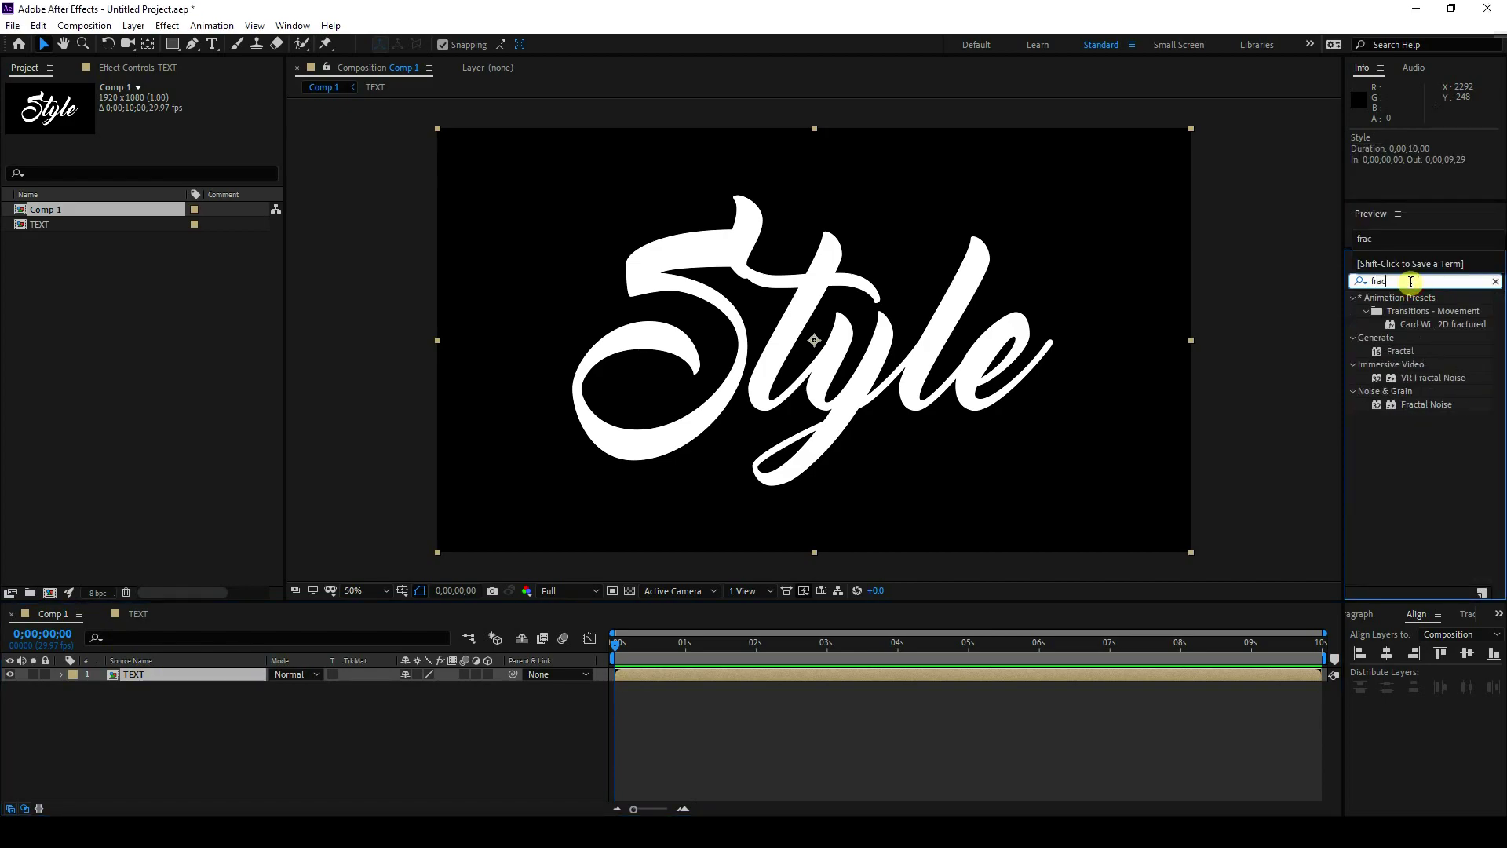
double_click(1426, 404)
left_click_drag(1434, 406, 222, 436)
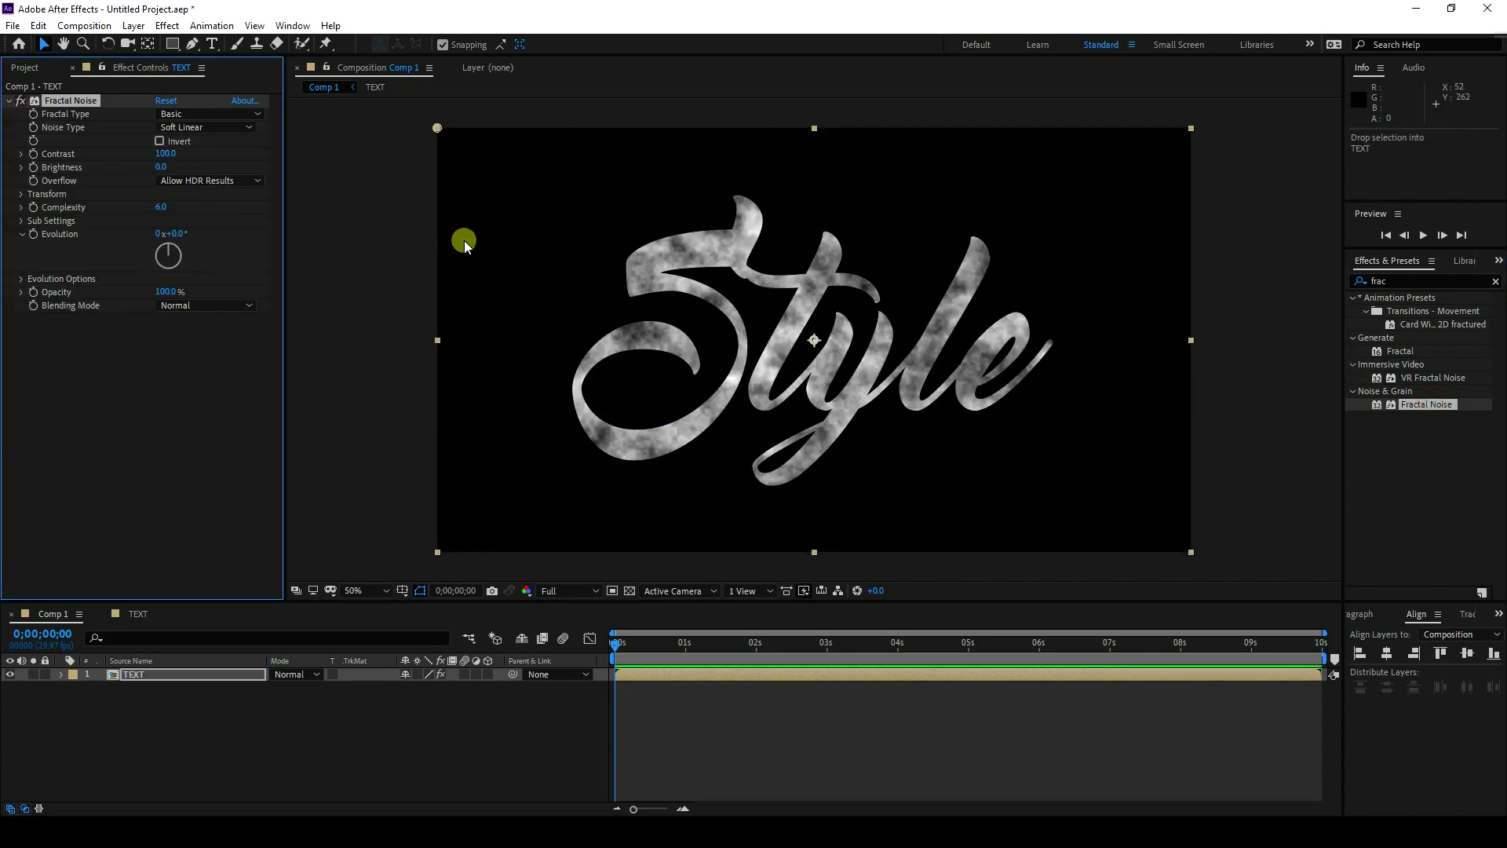
Set the Fractal Noise contrast to 20 and its brightness to 5.
key("slash")
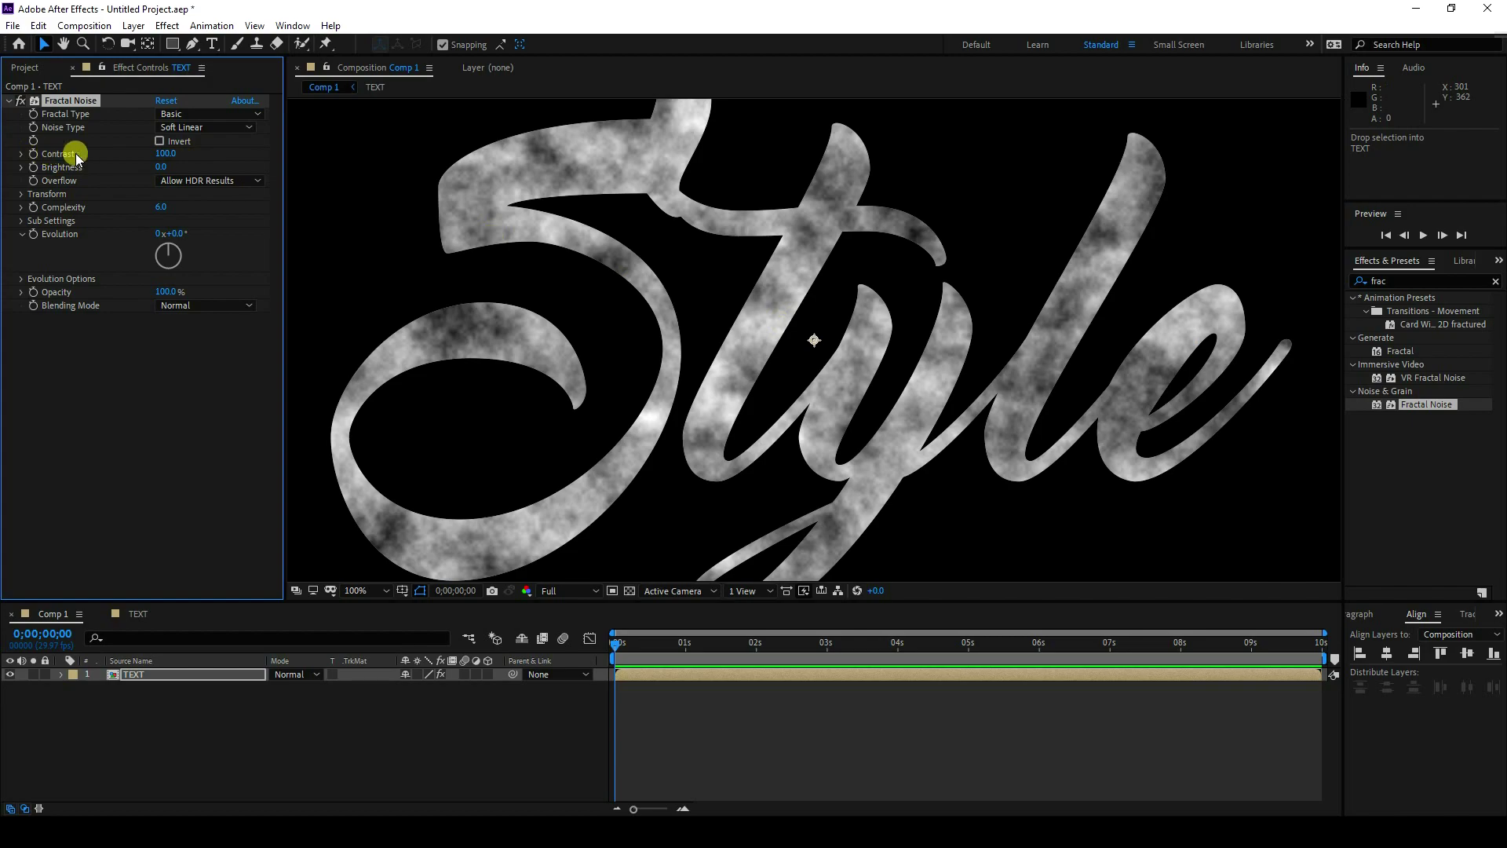
left_click(171, 163)
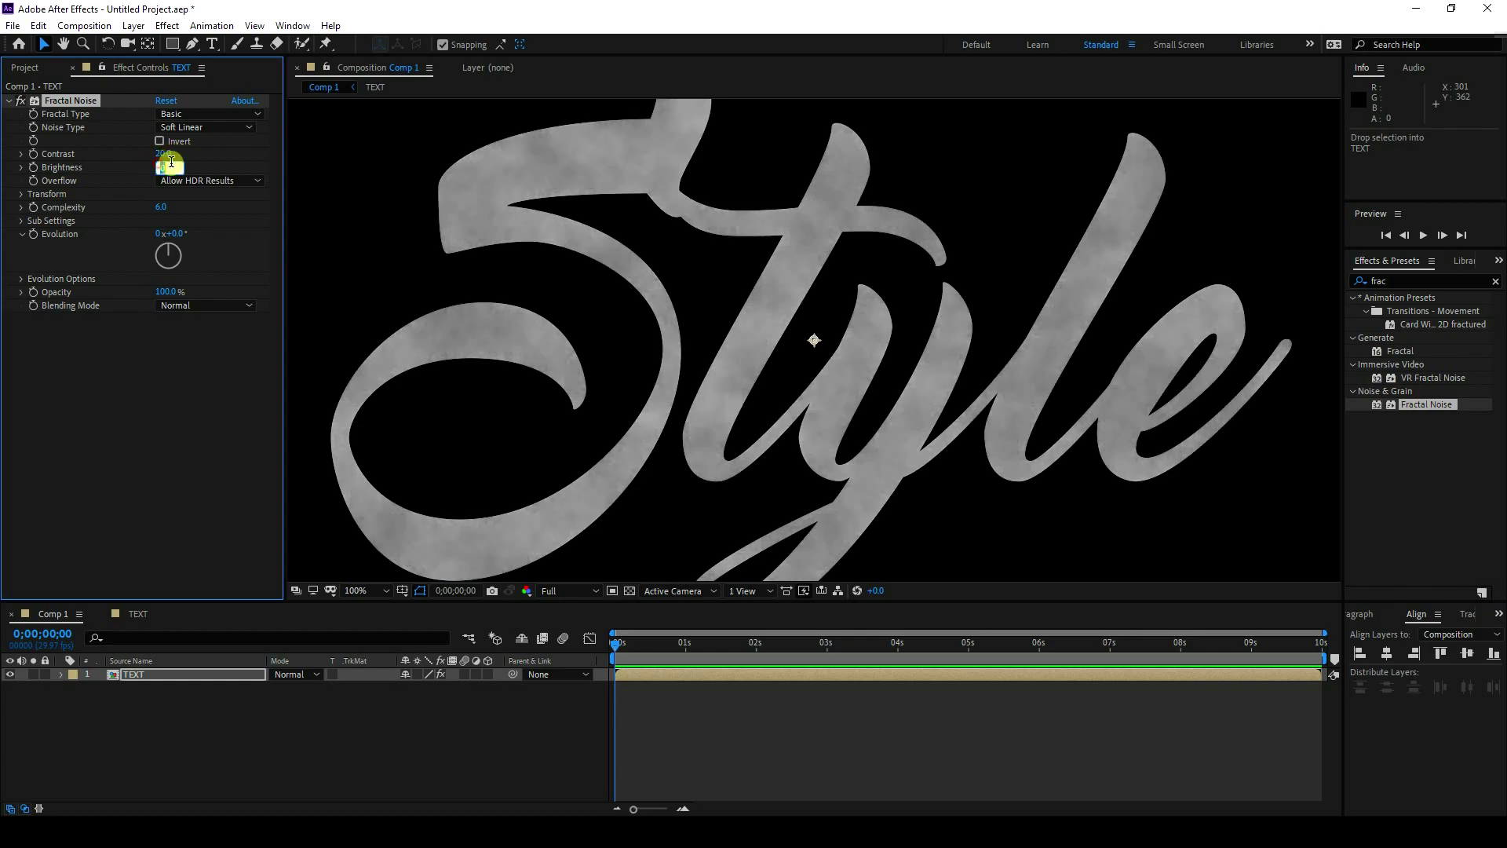
key("Return")
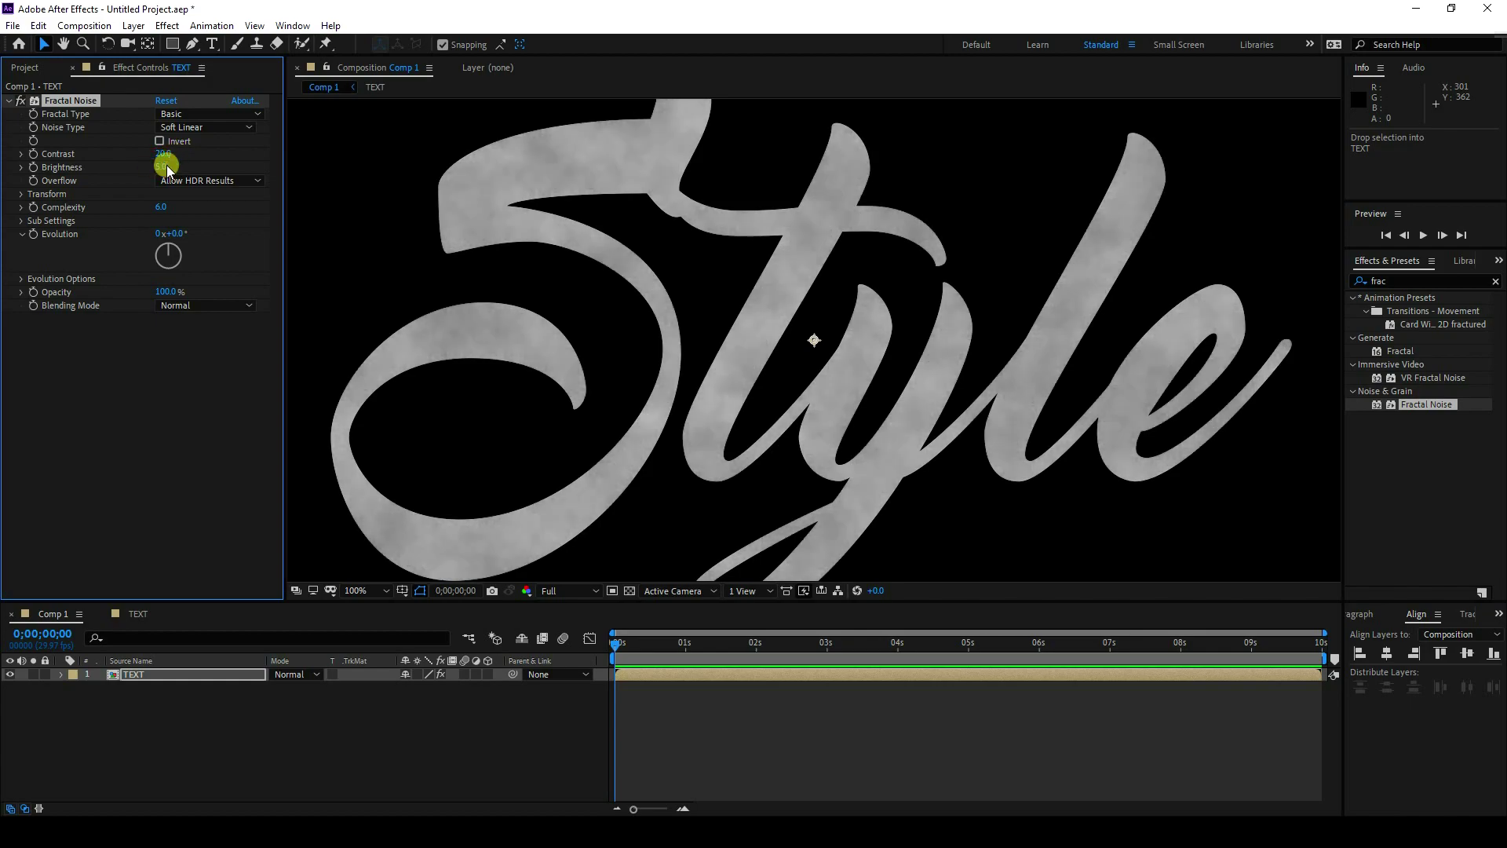
Turn off uniform scaling in the Fractal Noise transform and set the scale width to 600 and scale height to 1.
left_click(20, 195)
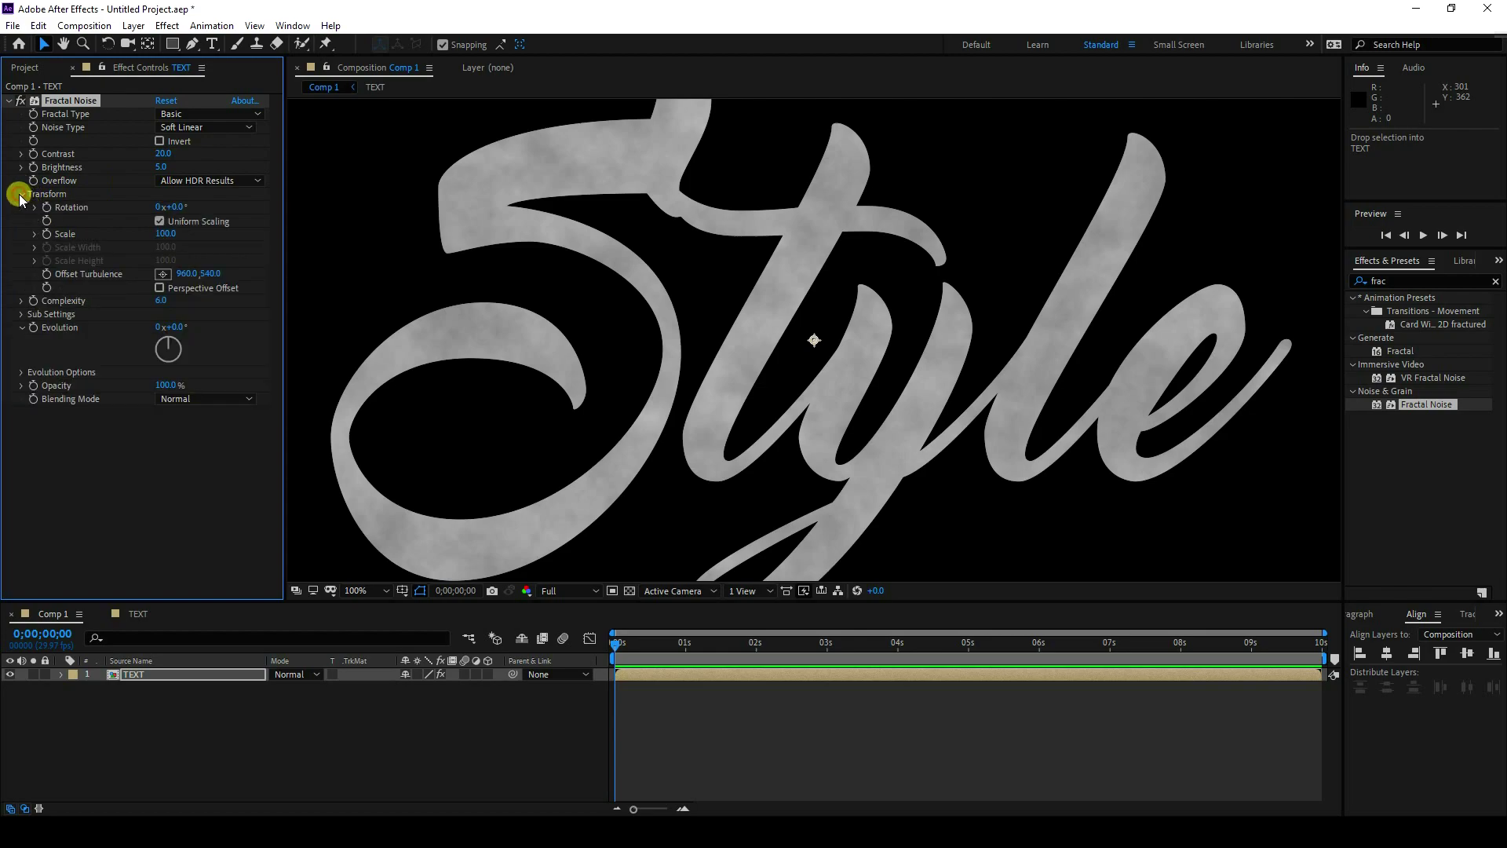
left_click(160, 222)
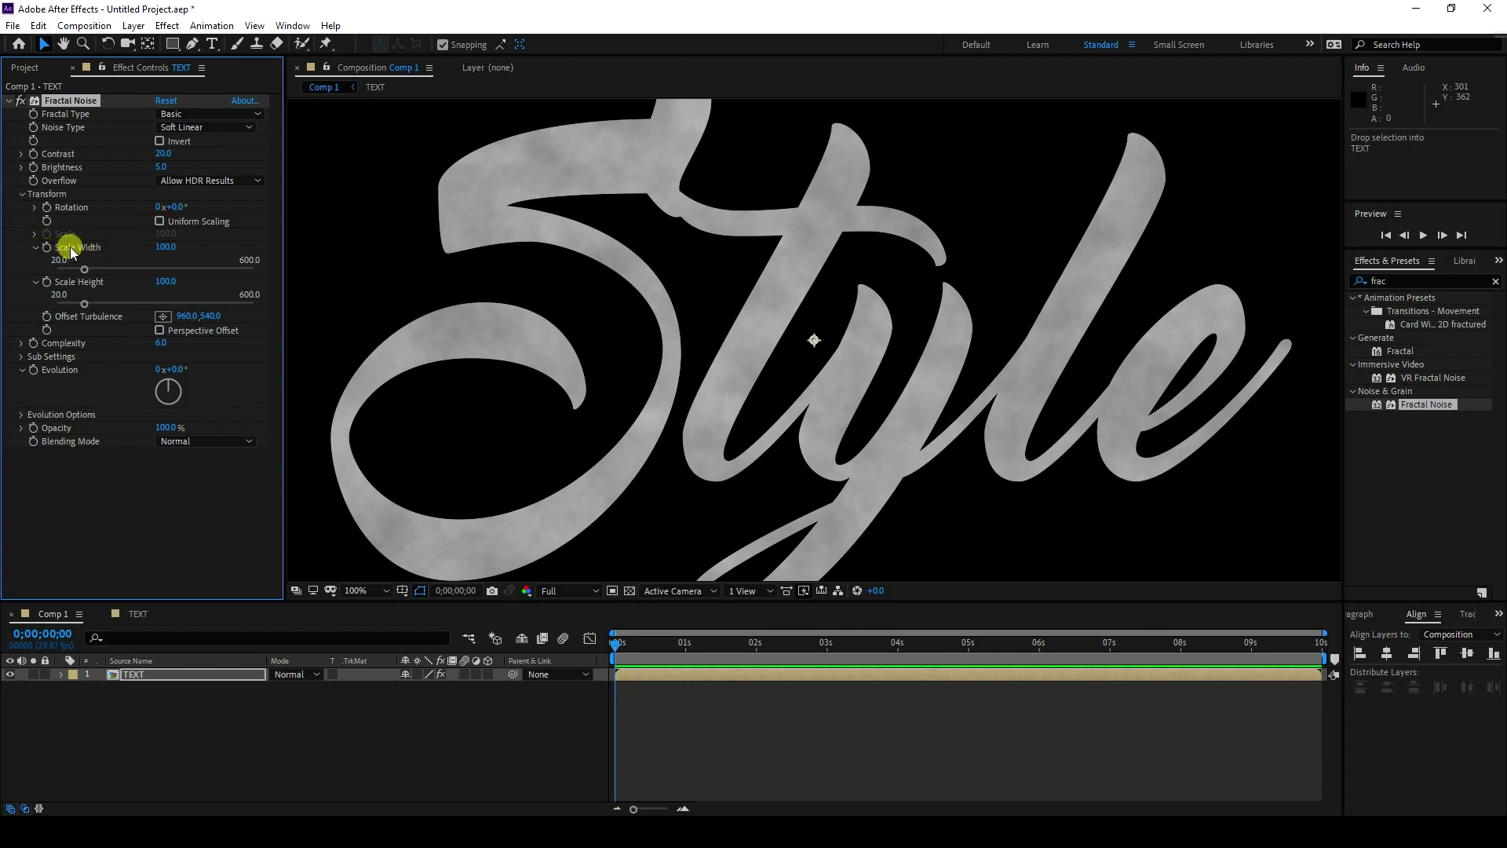
left_click(166, 248)
type("600")
key("Return")
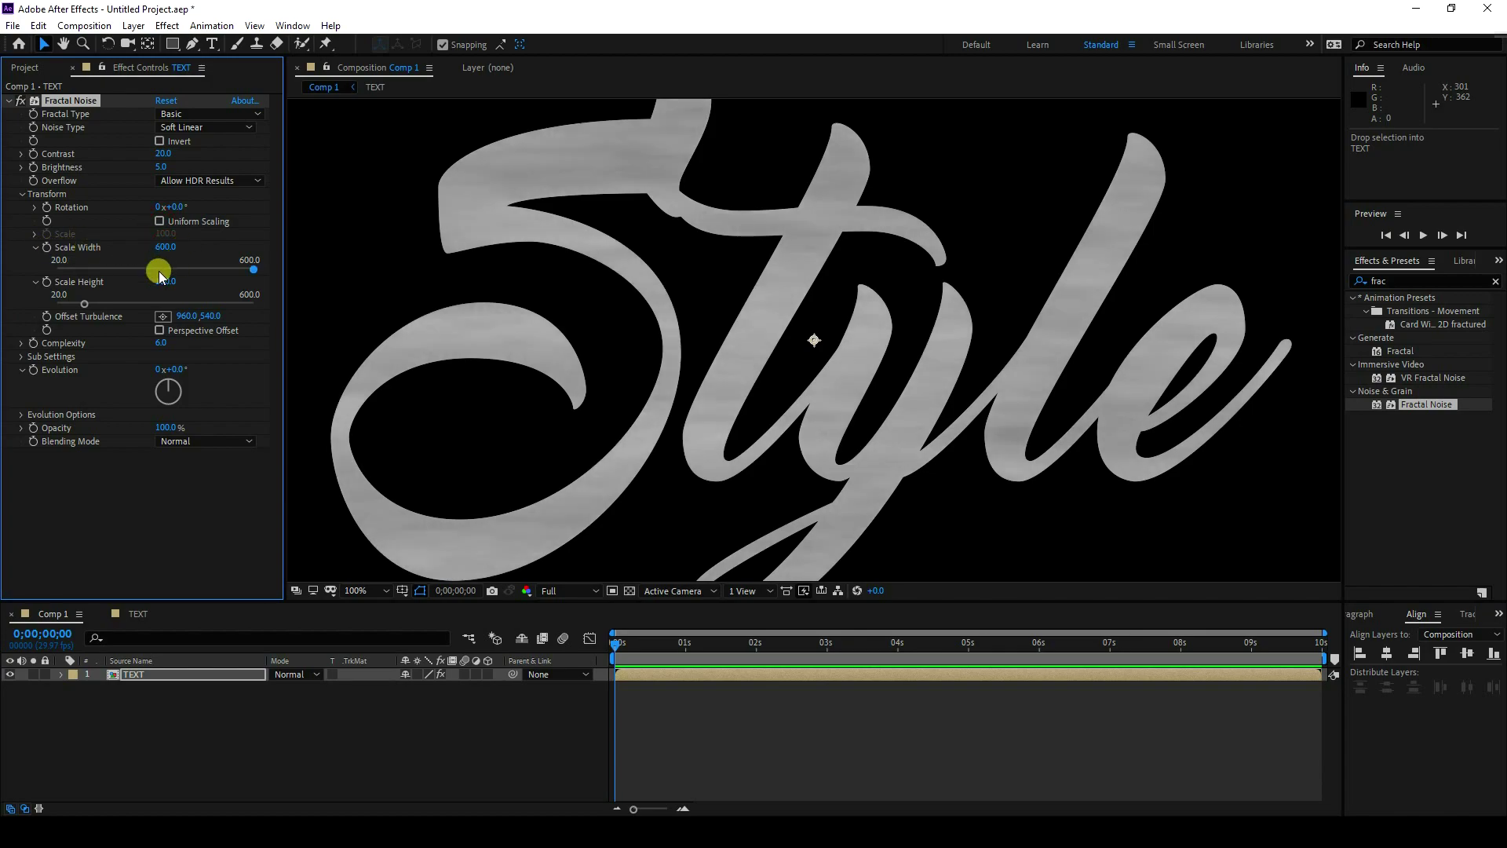
left_click(165, 281)
type("1")
key("Return")
key("period")
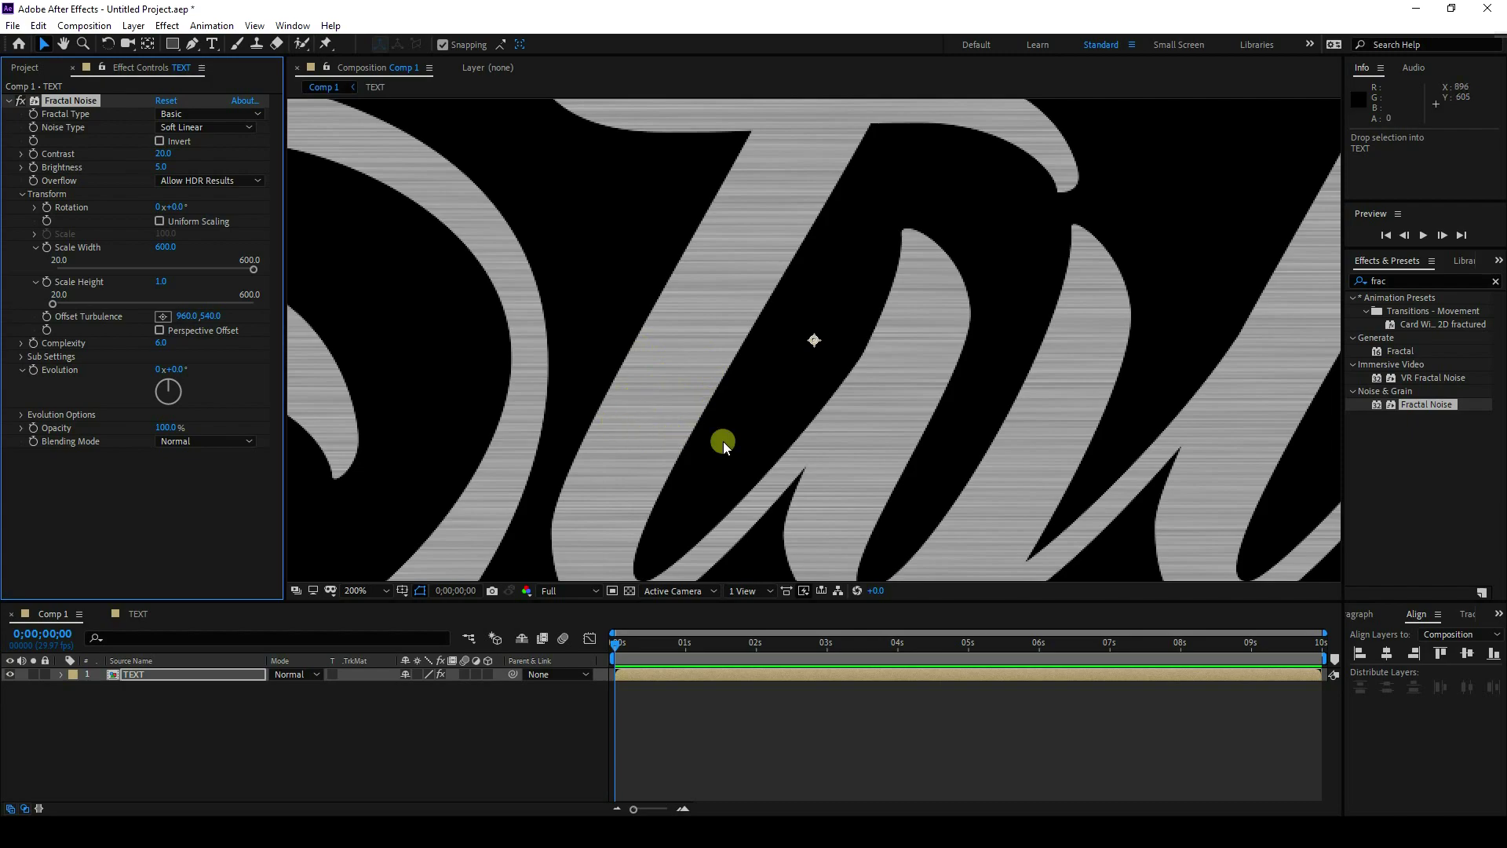
key("comma")
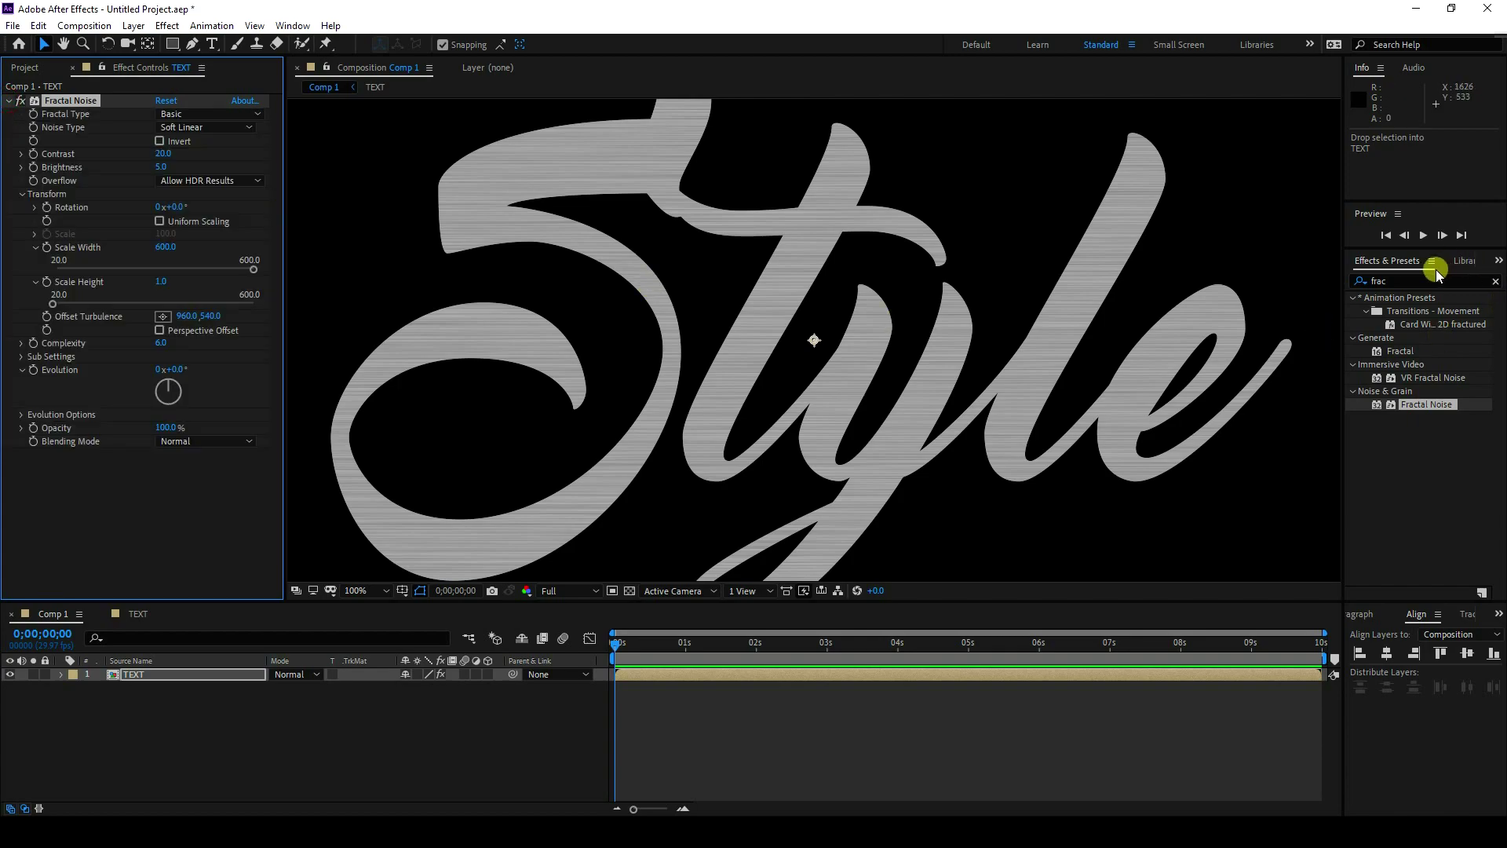
Apply the Bevel Alpha effect to the TEXT layer after Fractal Noise, and collapse the settings of both effects.
left_click(1494, 281)
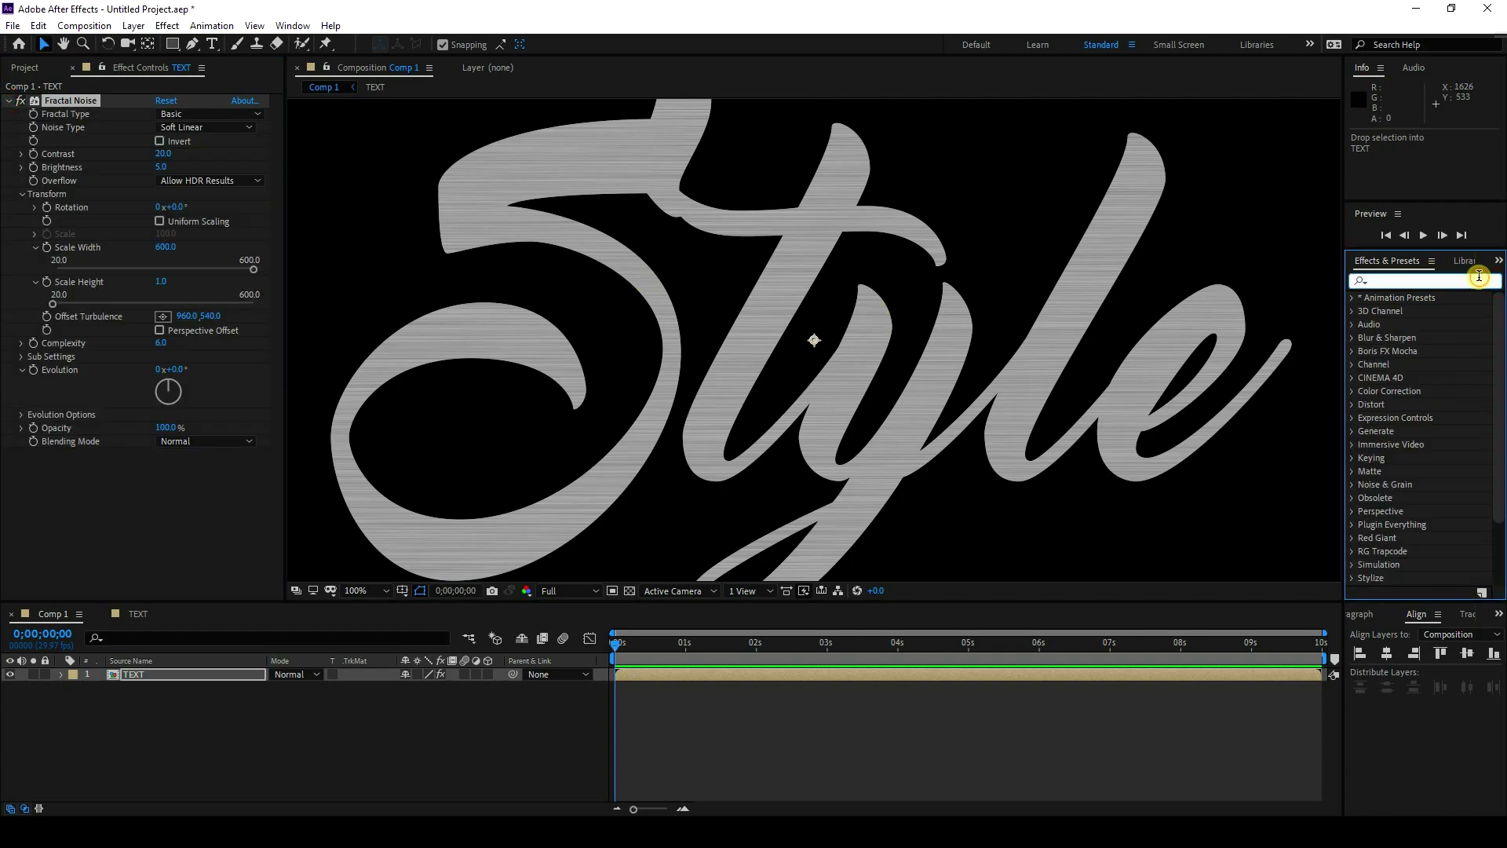
type("bec")
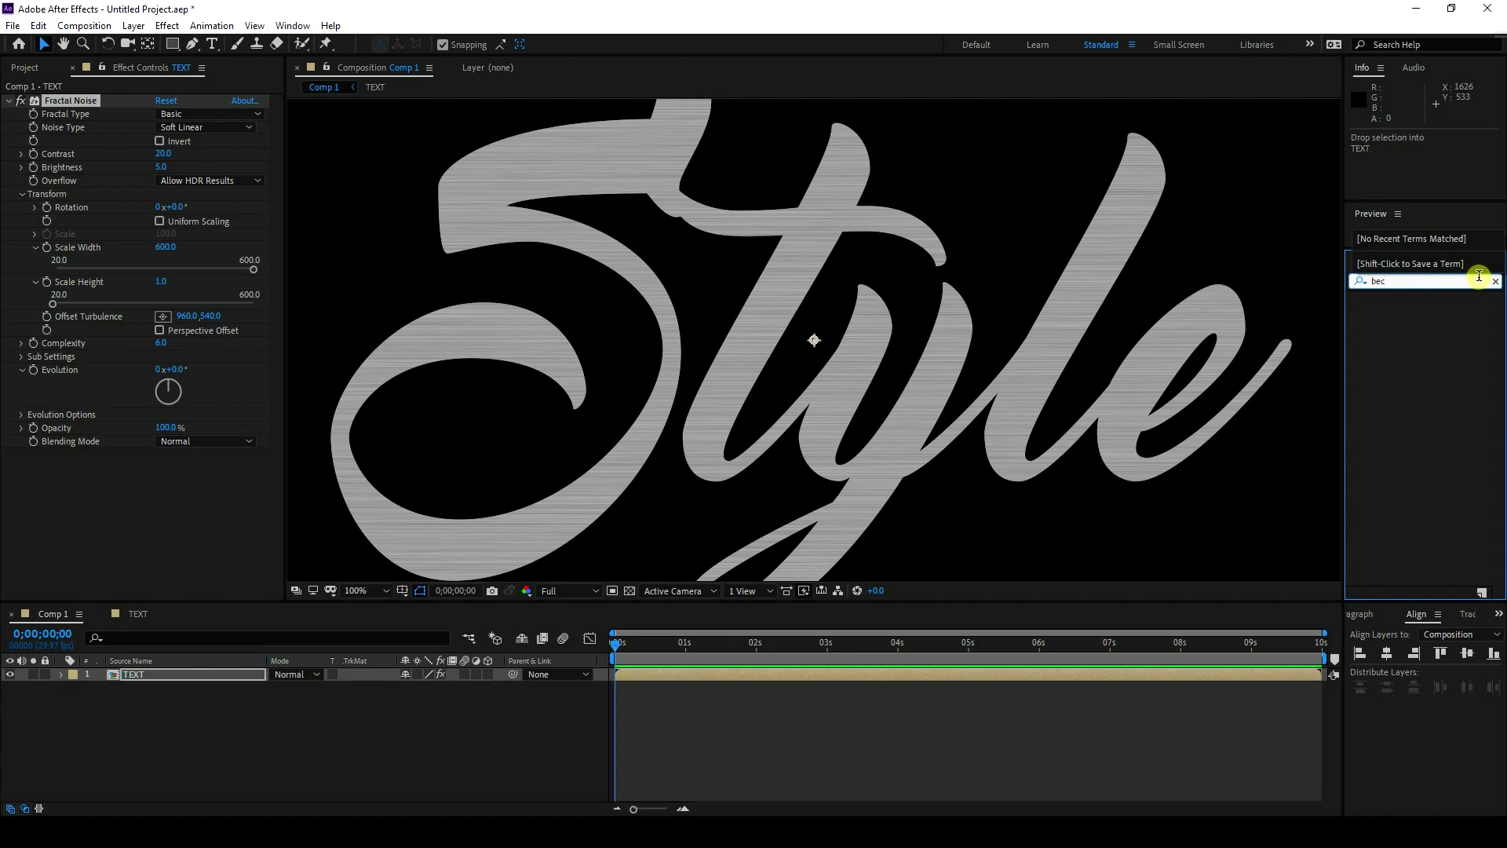
key("BackSpace")
type("v")
left_click_drag(1401, 446, 120, 503)
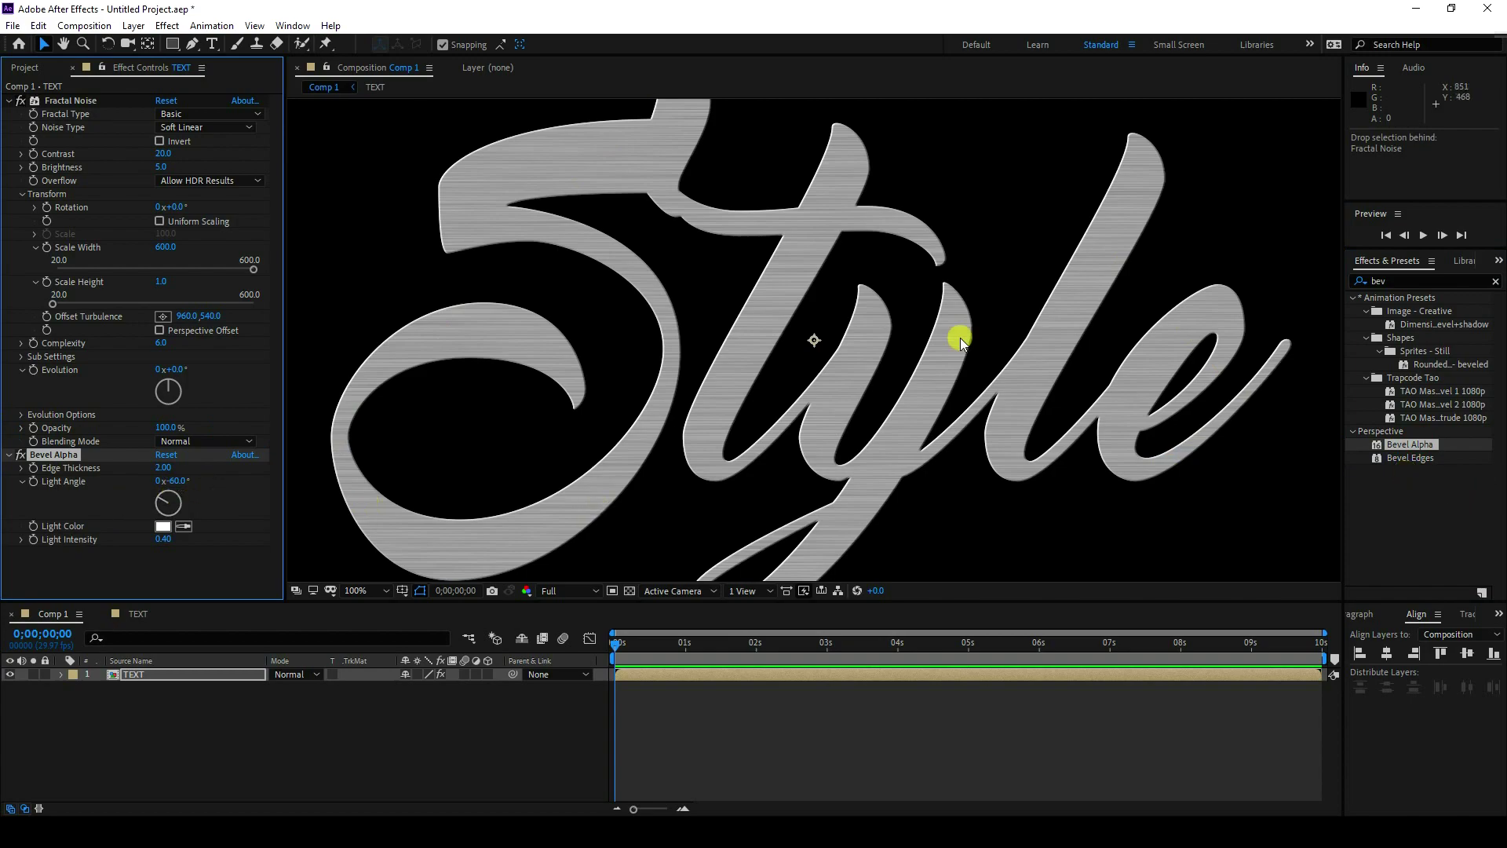
left_click(9, 101)
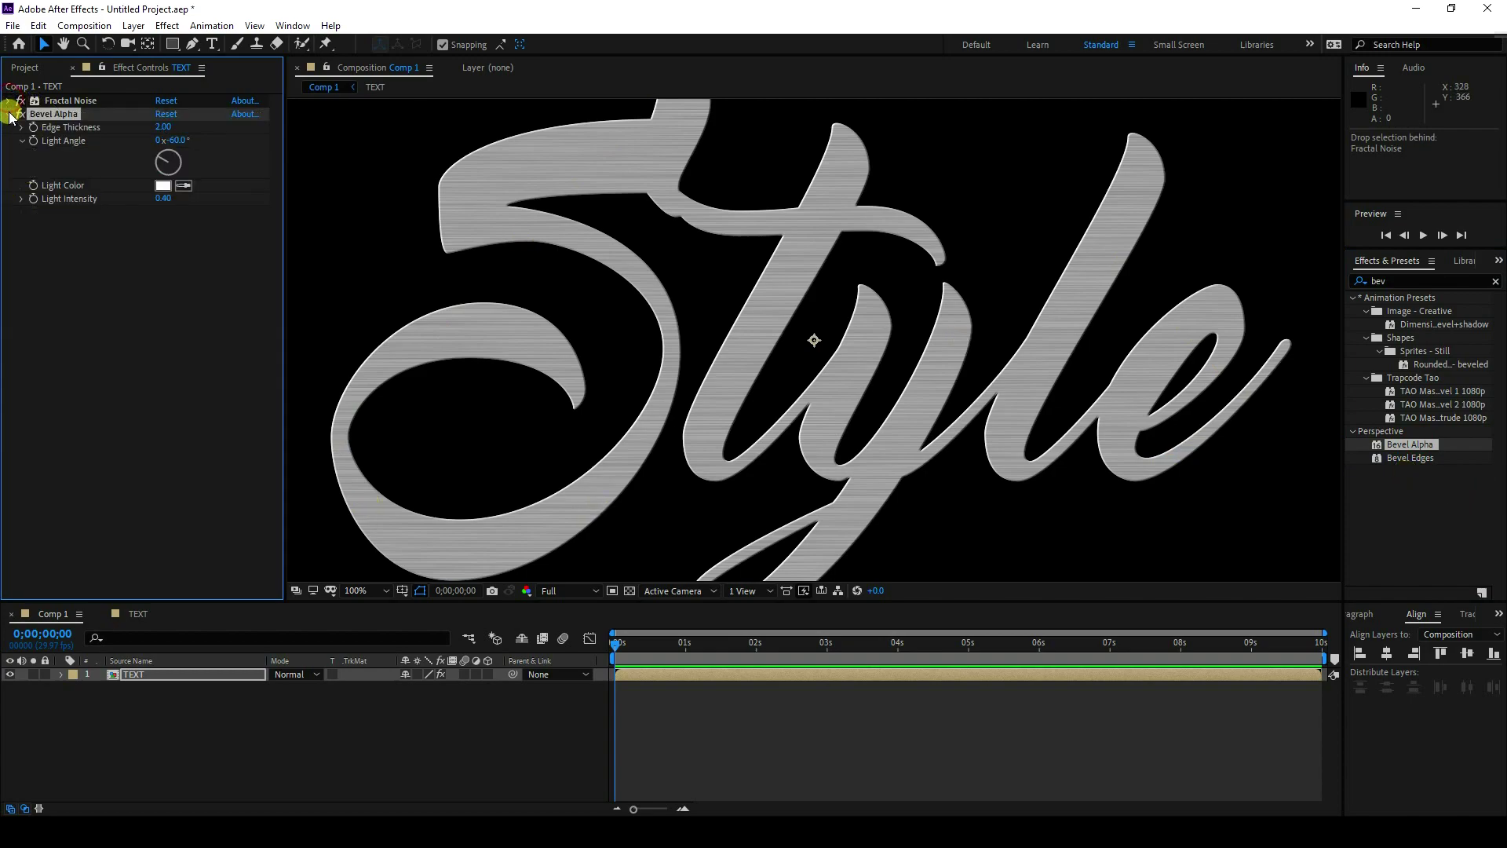
left_click(12, 115)
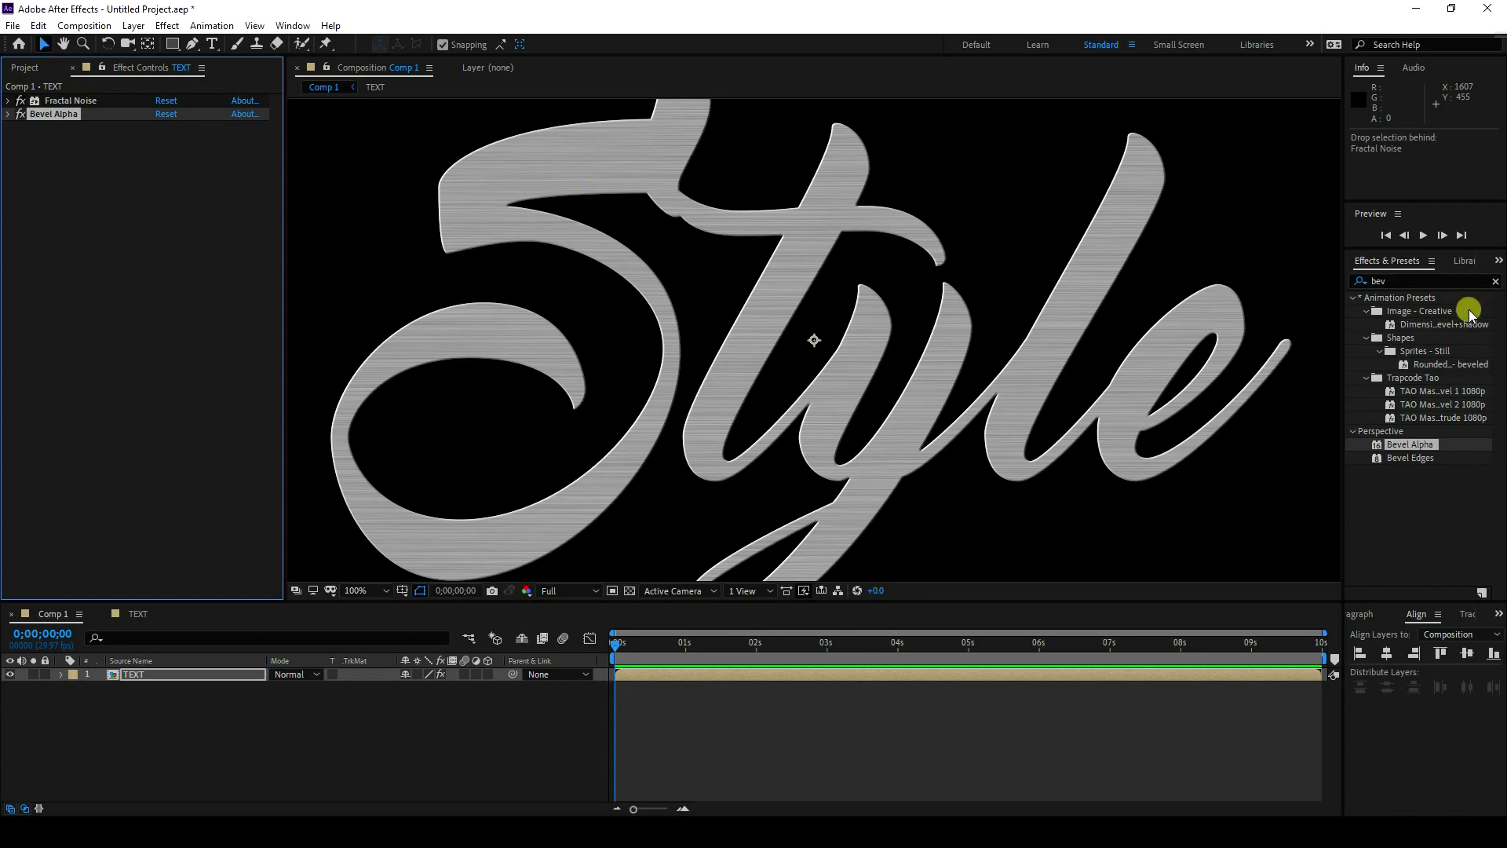
Apply a second Fractal Noise effect to the TEXT layer below Bevel Alpha.
left_click(1494, 281)
left_click(1439, 280)
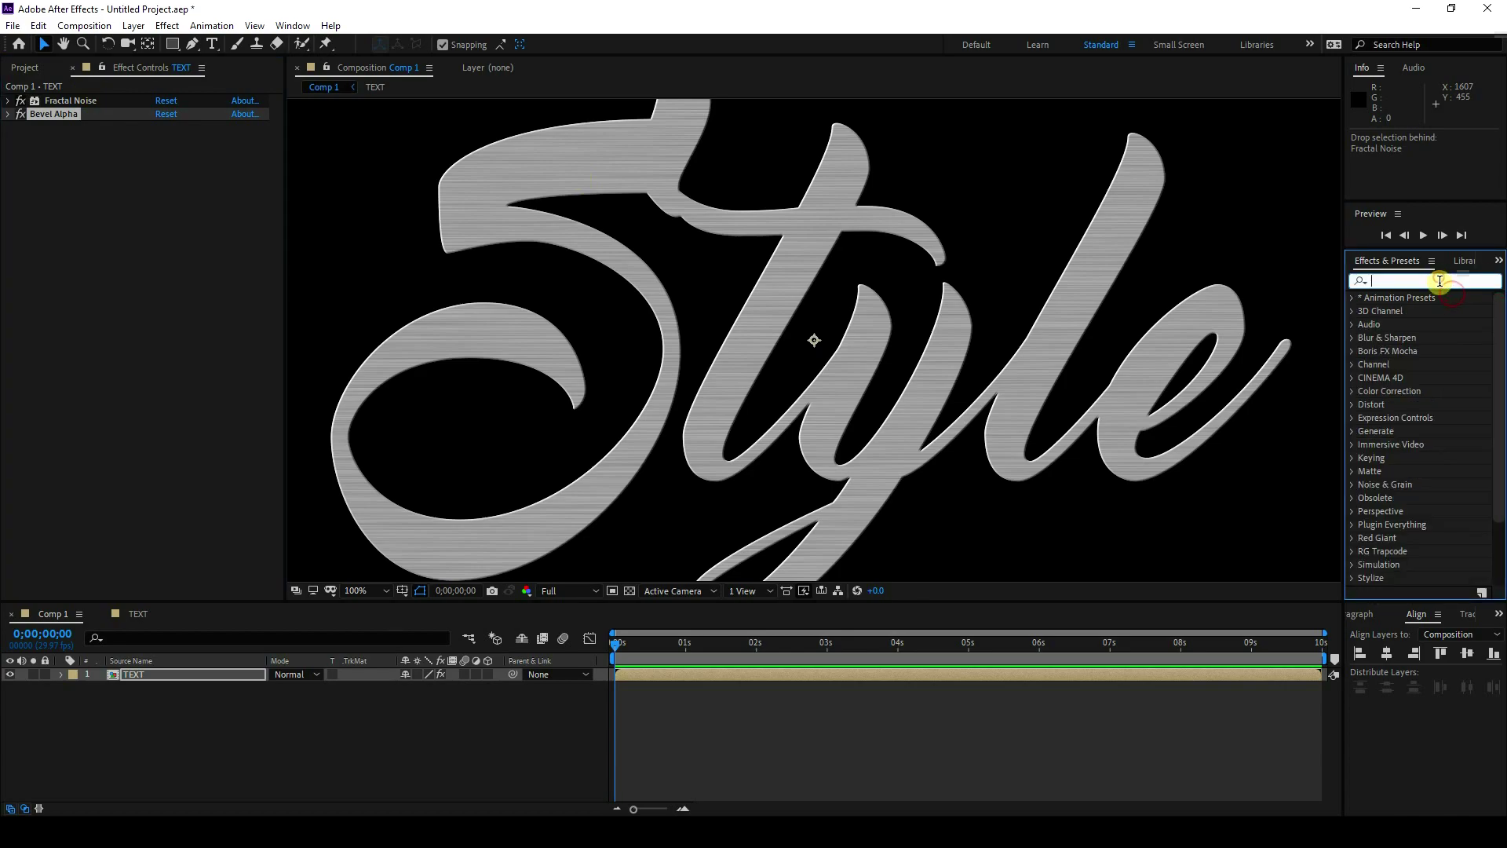
type("frac")
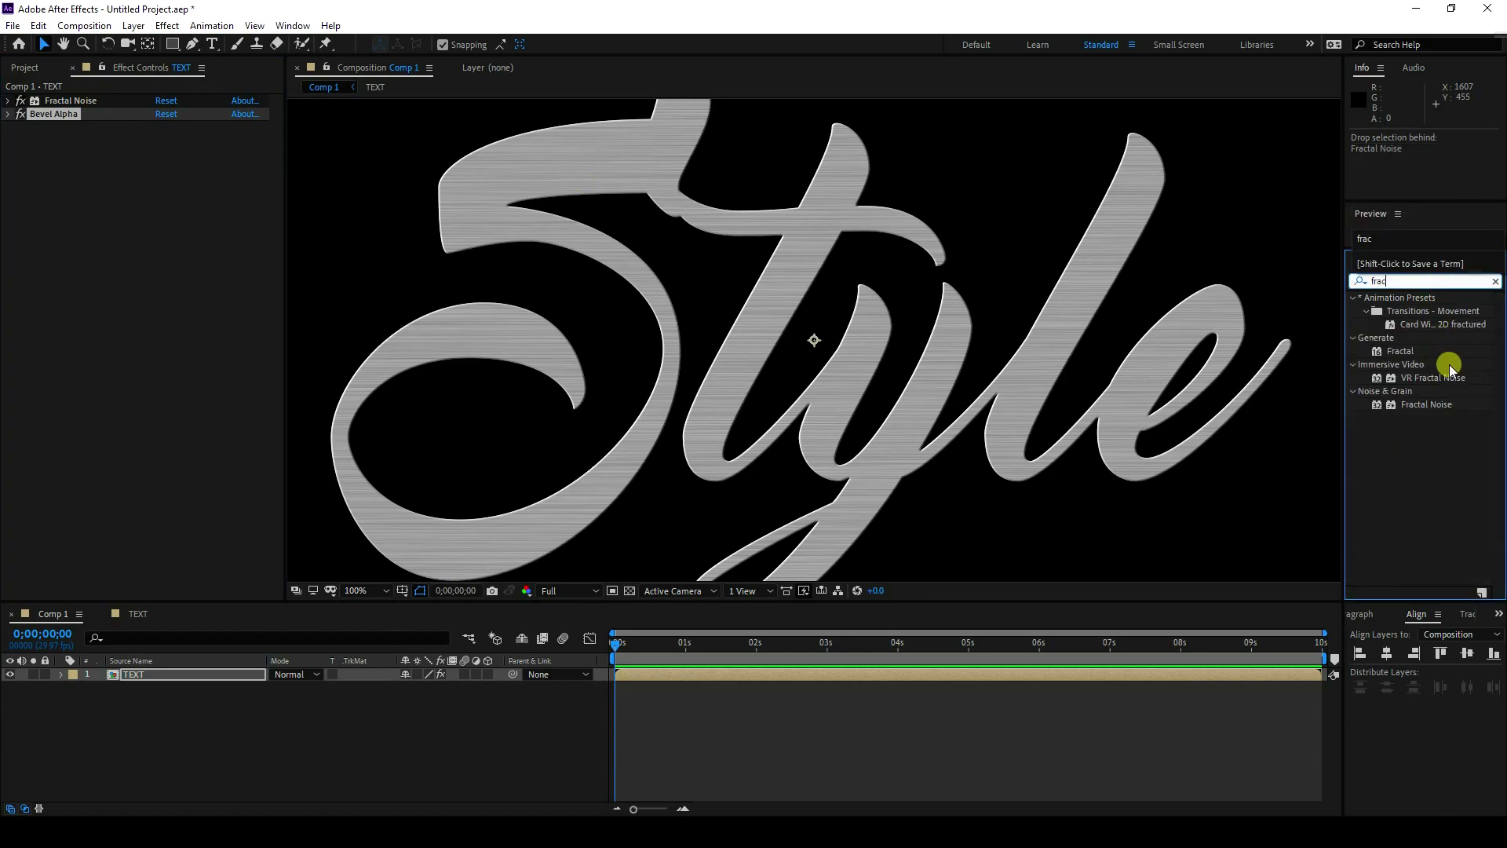
left_click_drag(1427, 404, 226, 378)
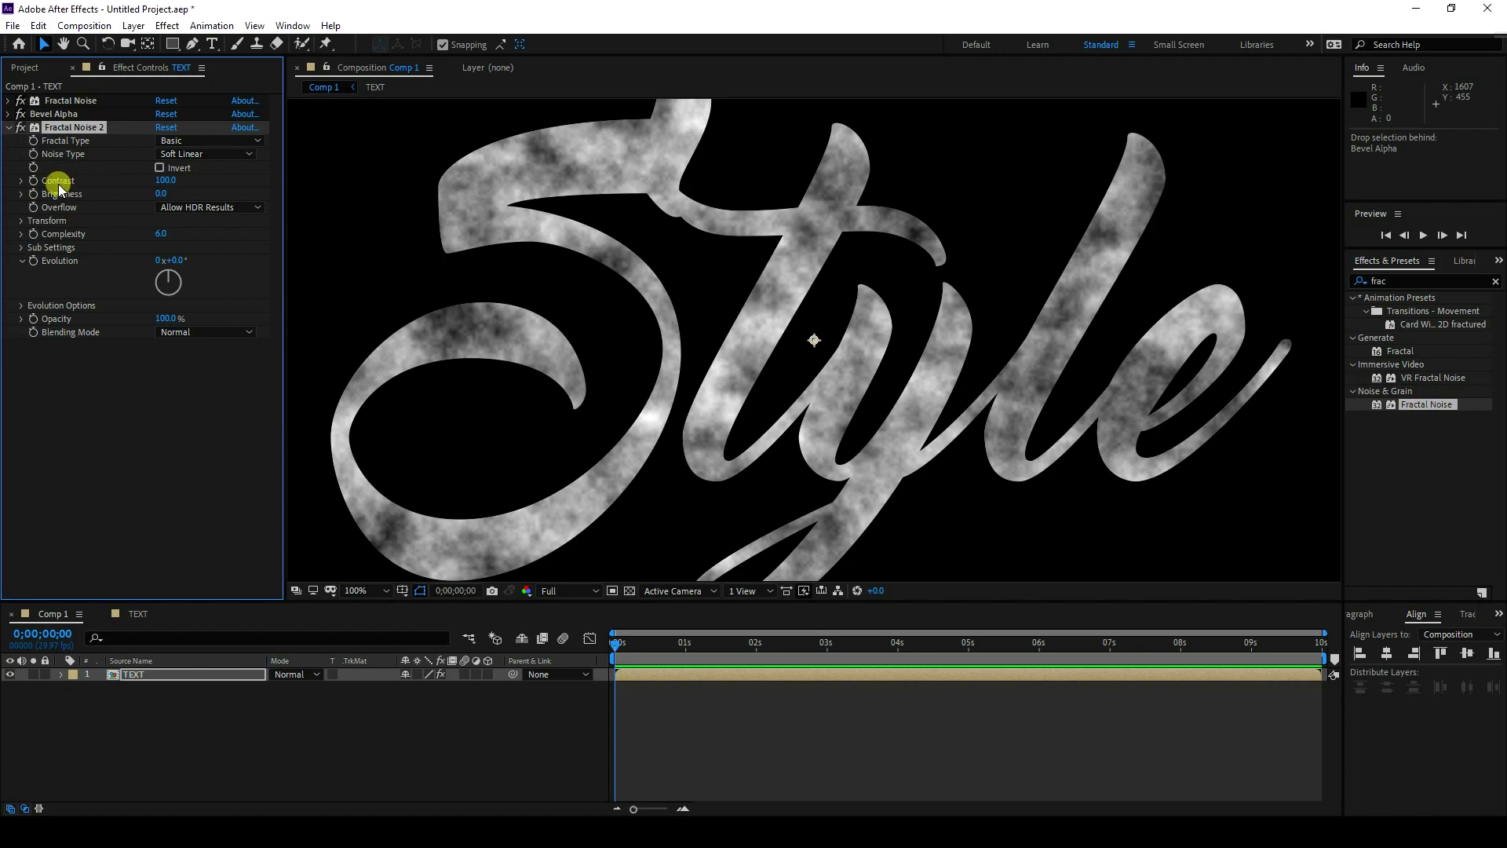
Set the second Fractal Noise effect's contrast to 150 and its complexity to 1.
left_click(168, 179)
key("Return")
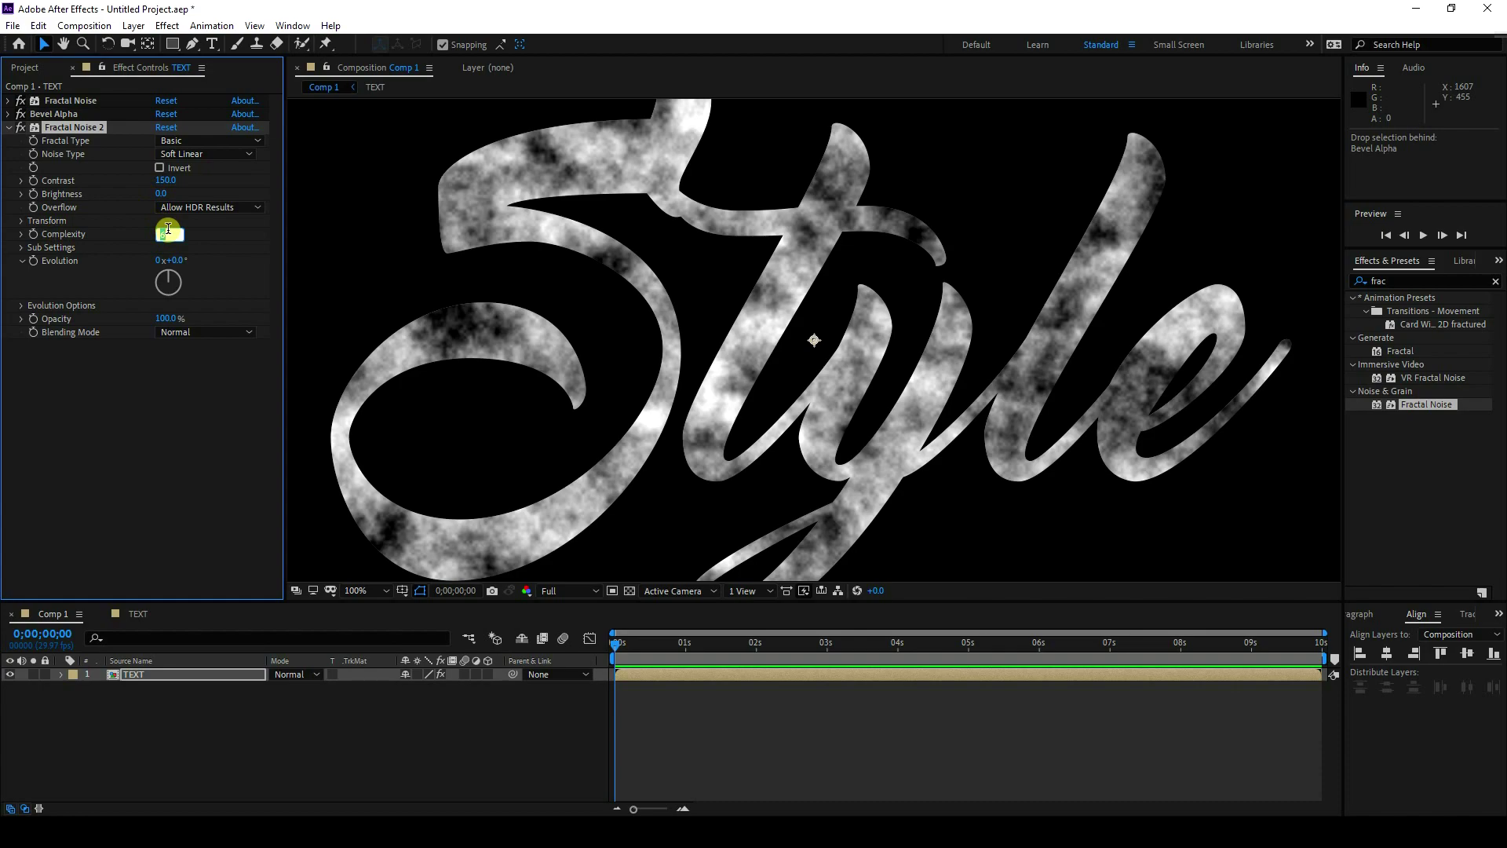
key("Return")
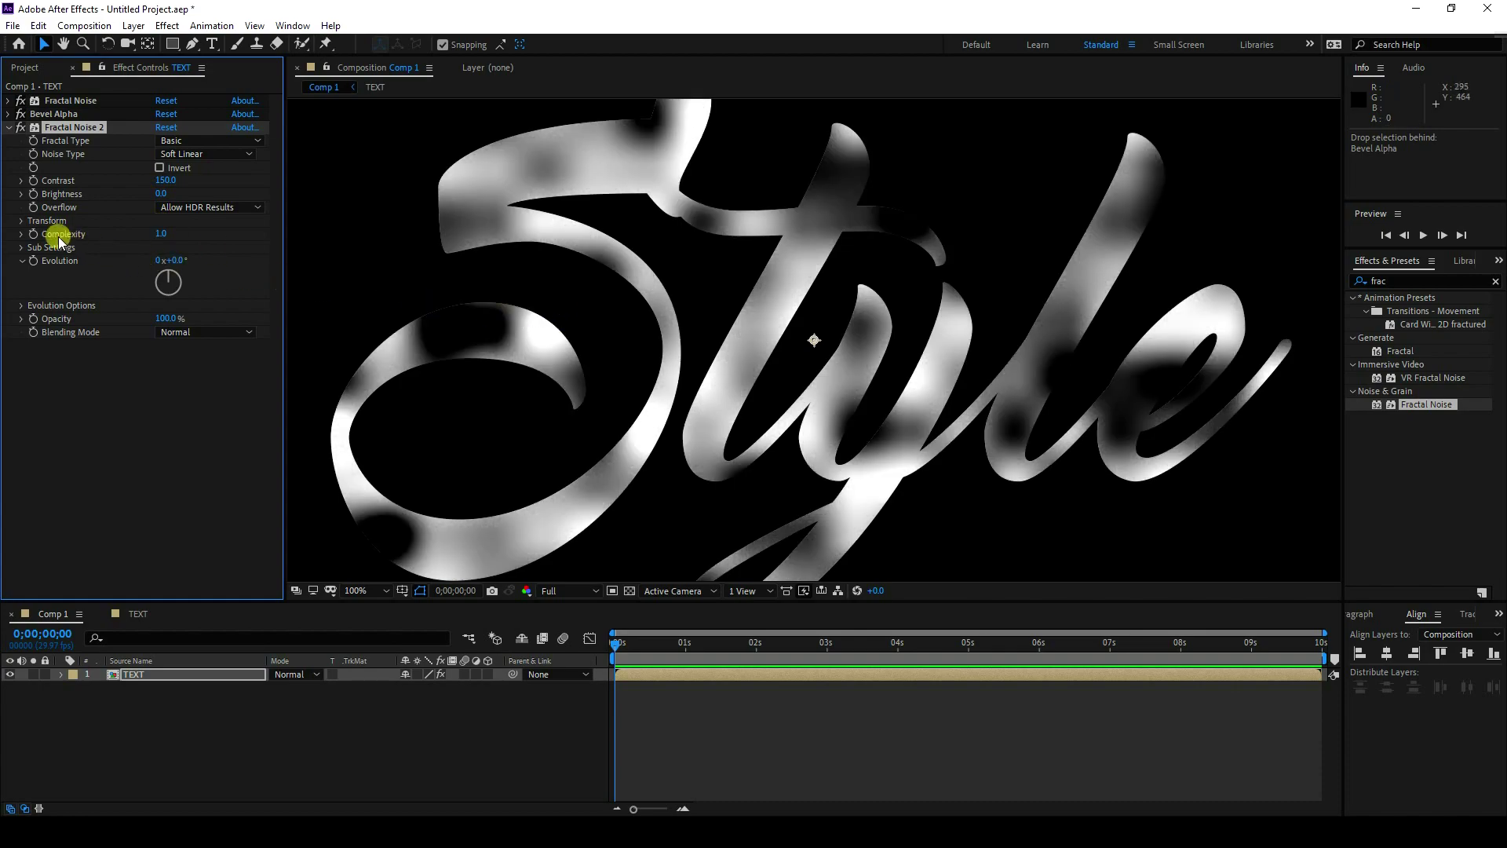
Turn off uniform scaling for the second Fractal Noise effect and set both its scale width and scale height to 400.
left_click(21, 223)
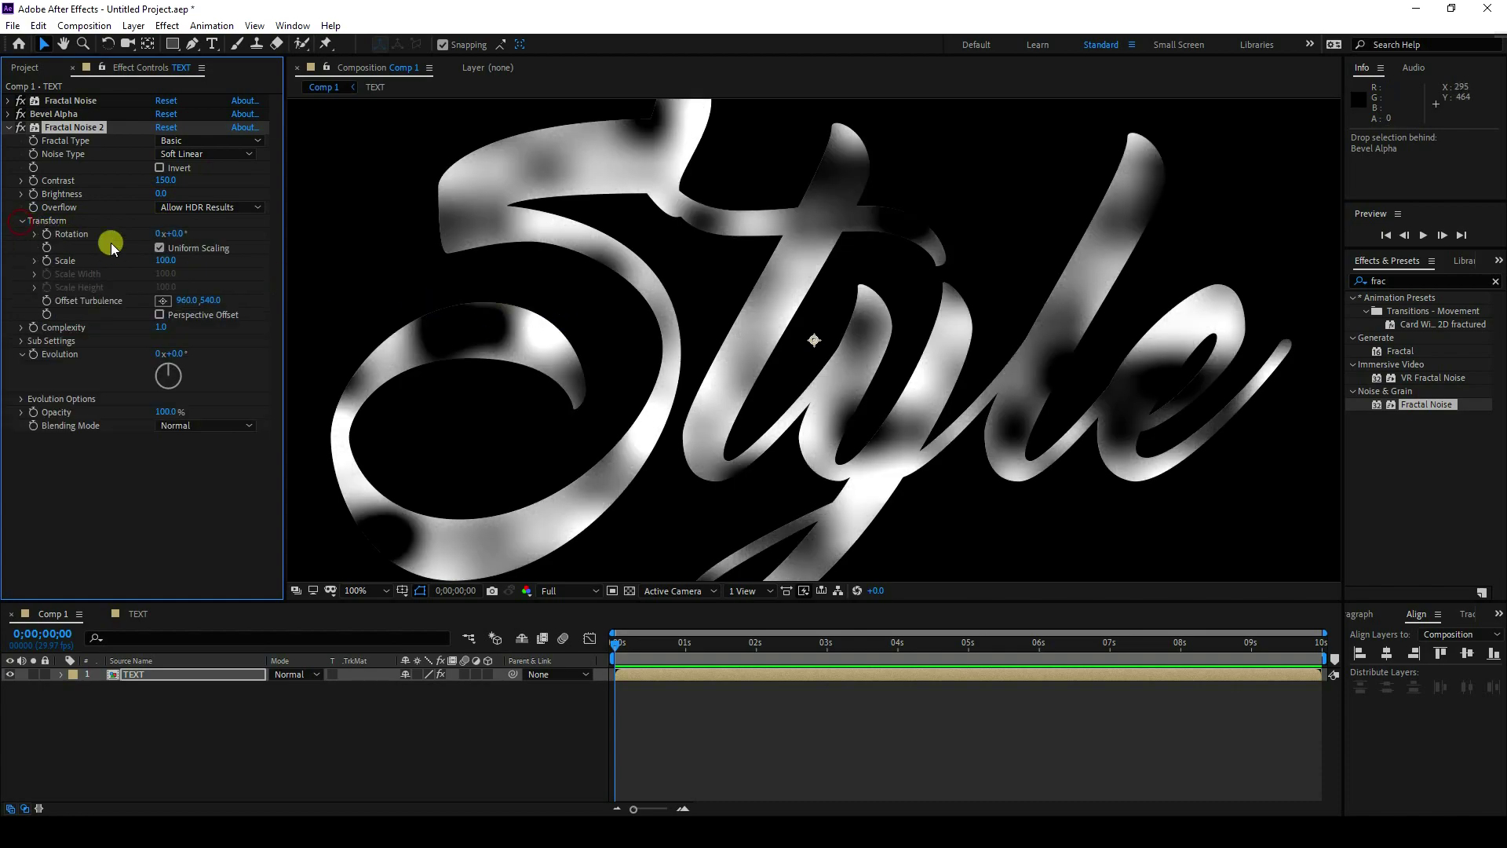
left_click(160, 250)
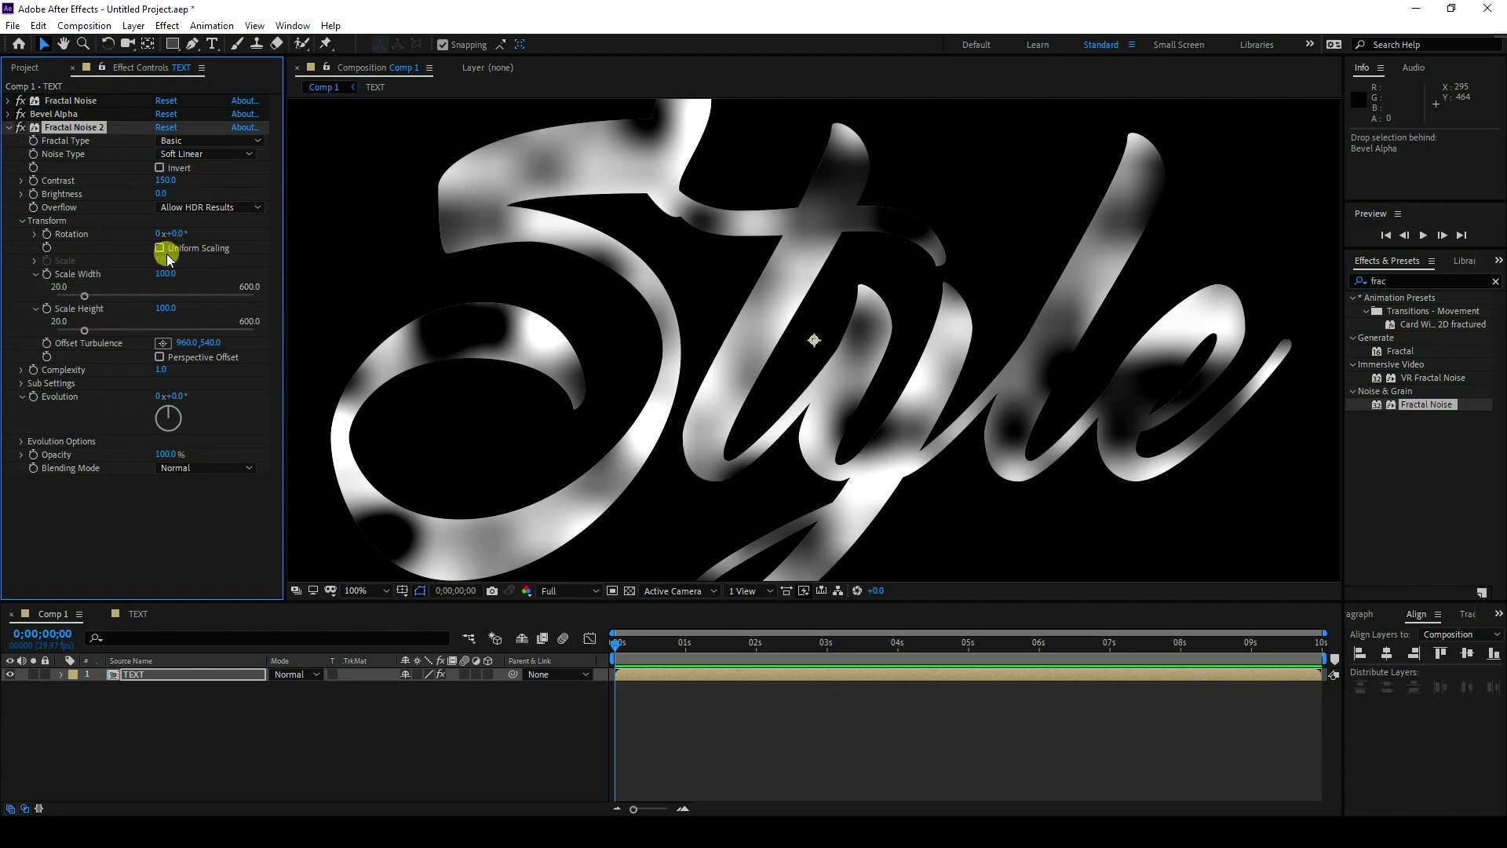
left_click(164, 275)
type("400")
key("Return")
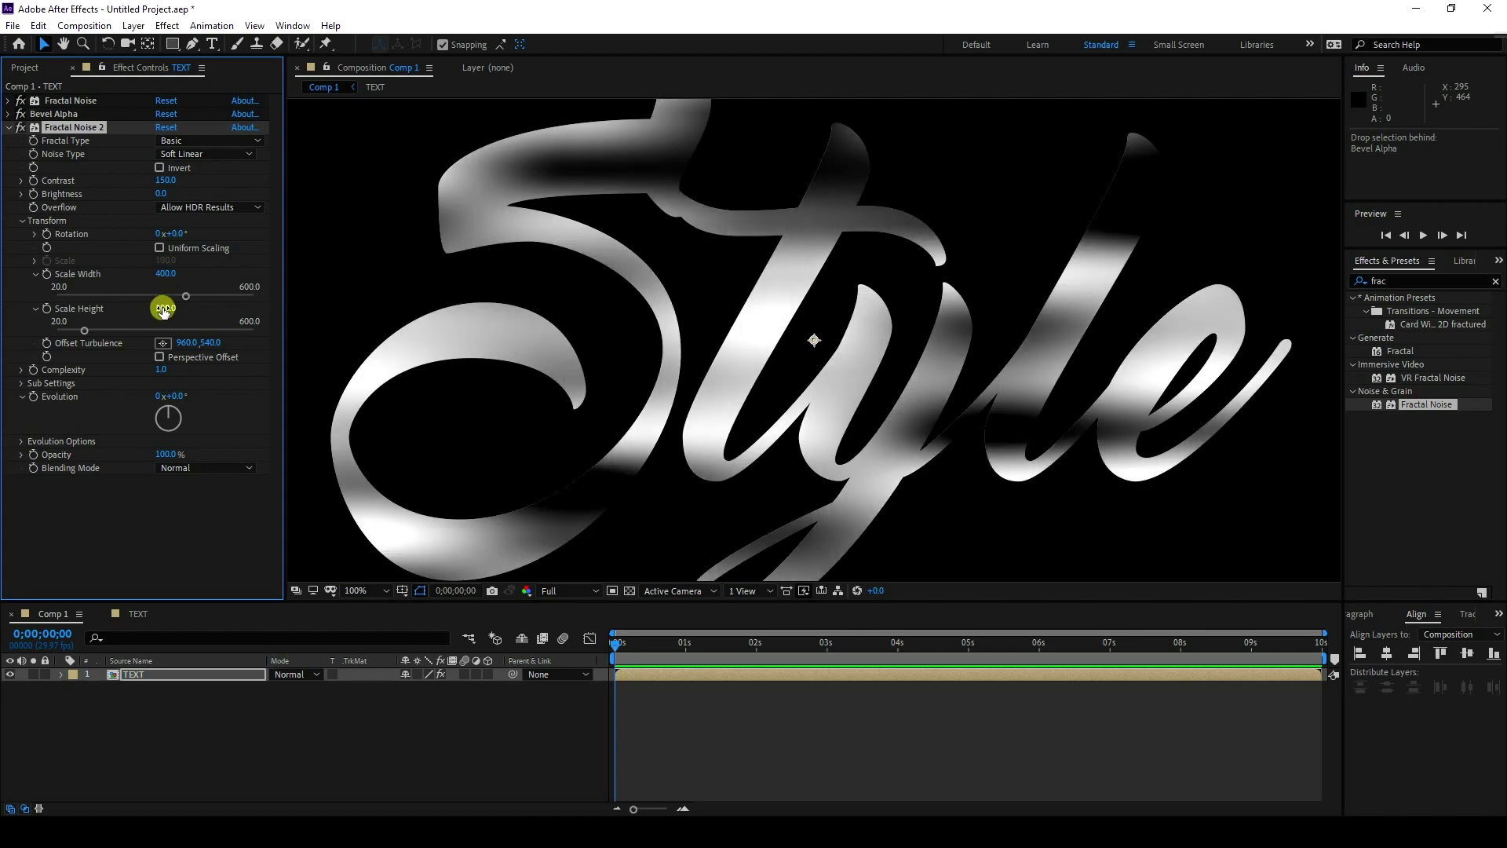
type("400")
key("Return")
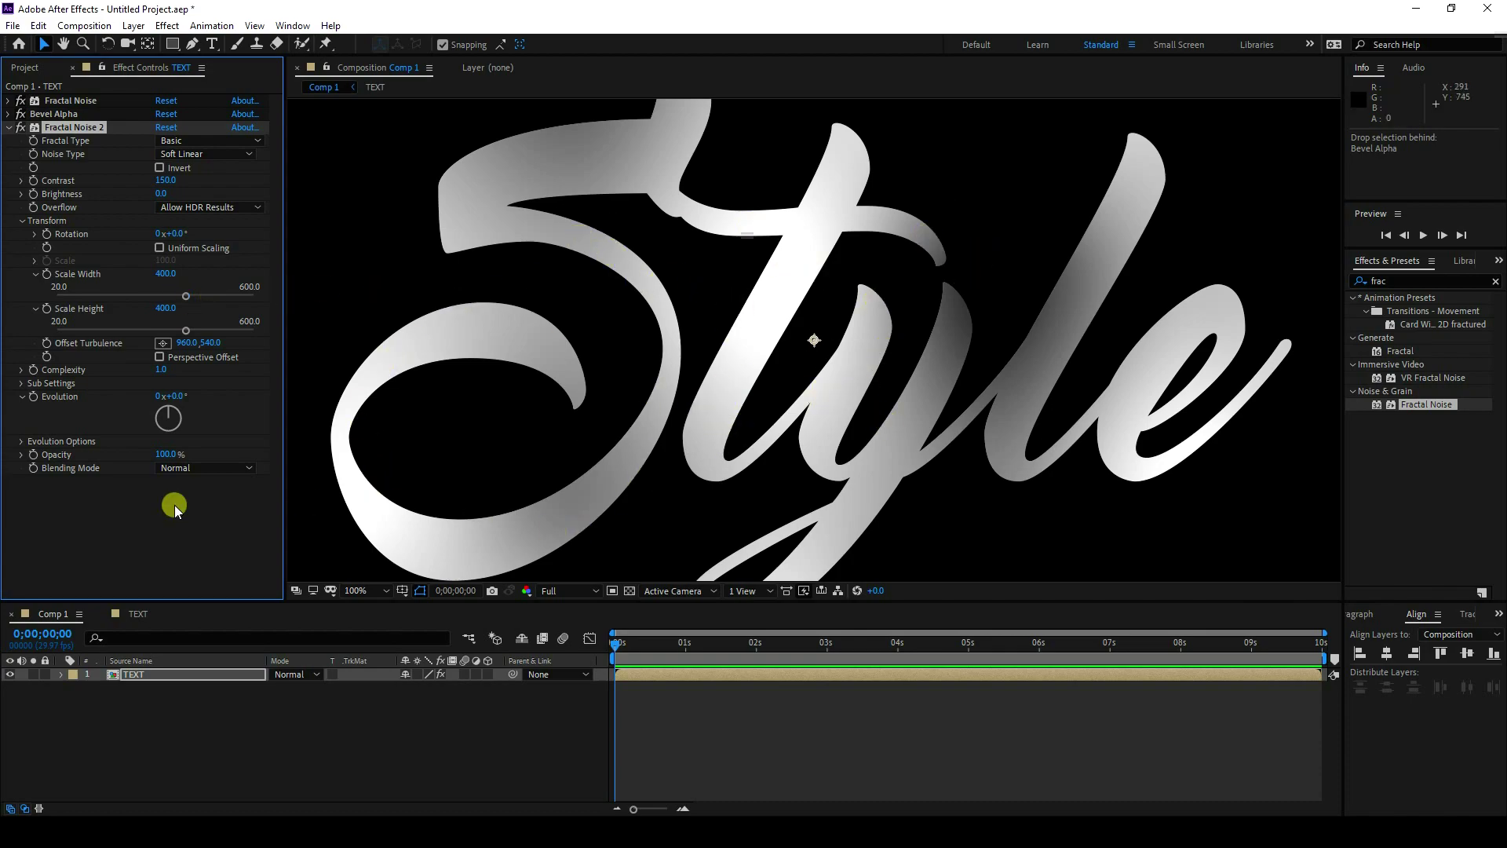
Try the Multiply blending mode on the second Fractal Noise effect and inspect the lettering up close.
left_click(186, 469)
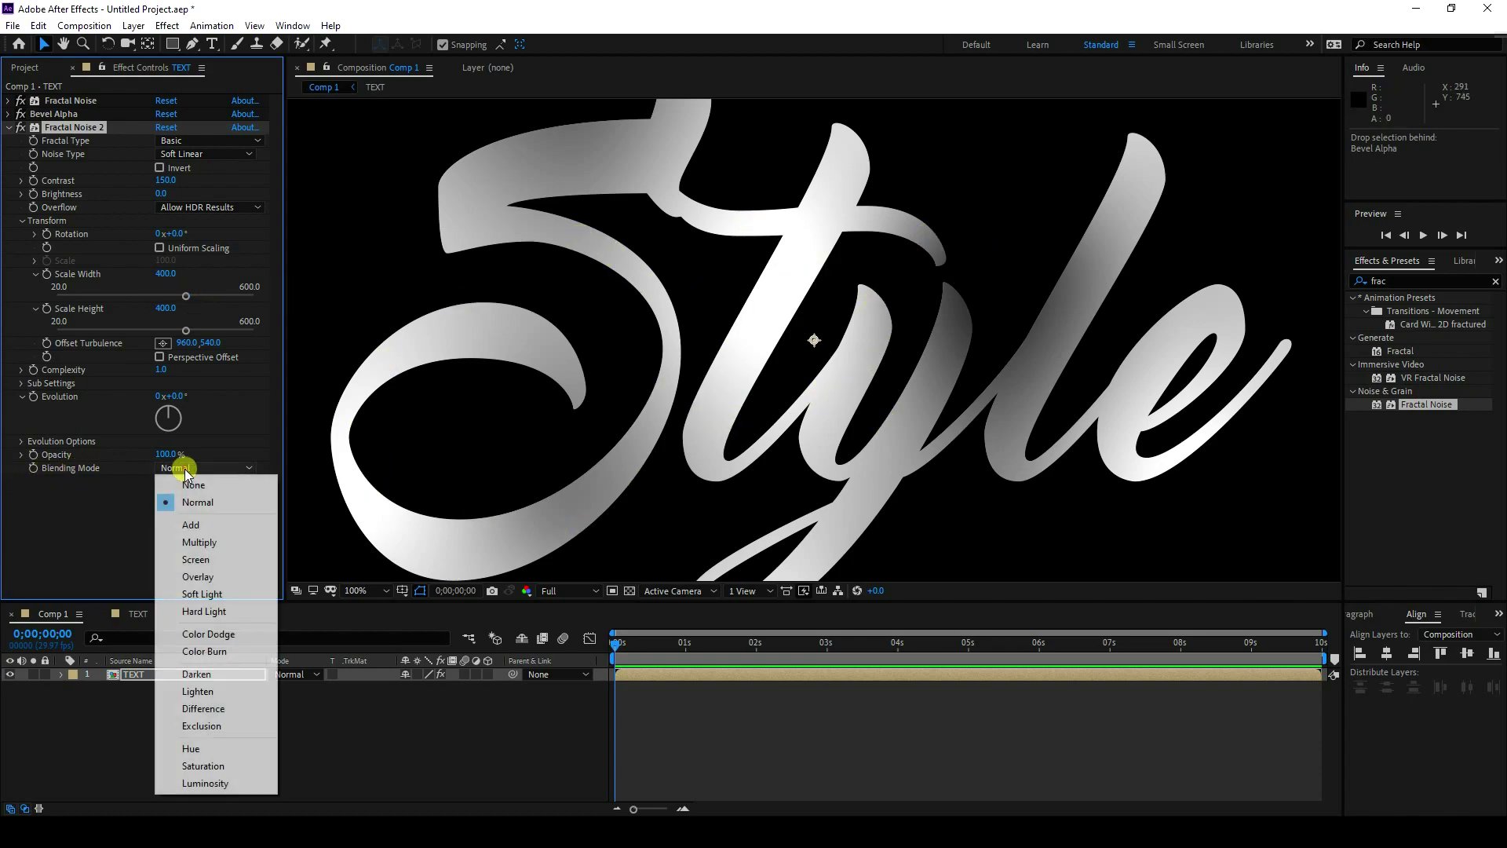
left_click(200, 542)
key("period")
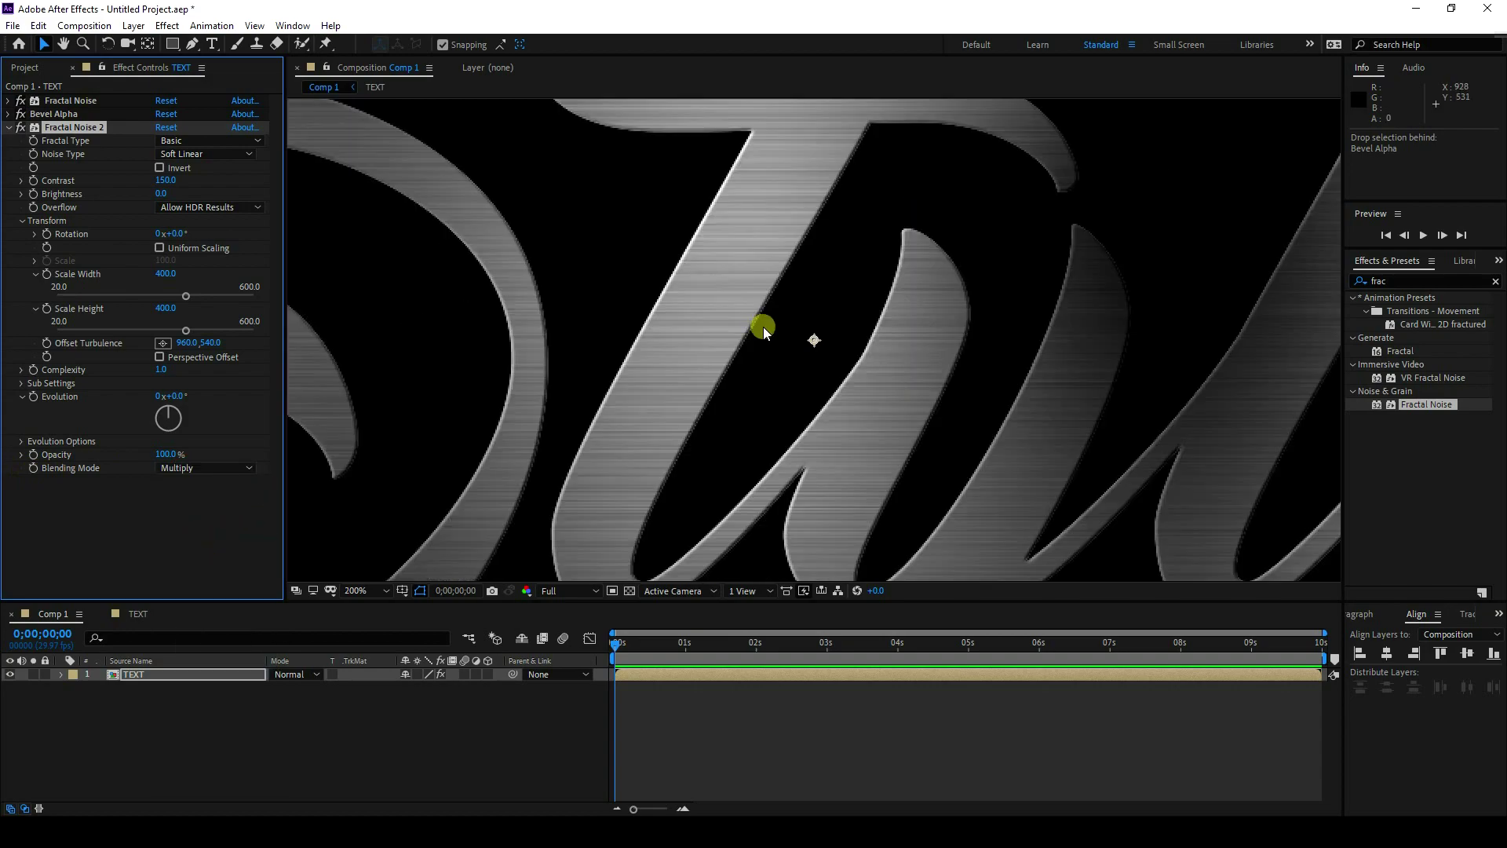
Set the second Fractal Noise effect's blending mode to Lighten and deselect the TEXT layer.
left_click(201, 468)
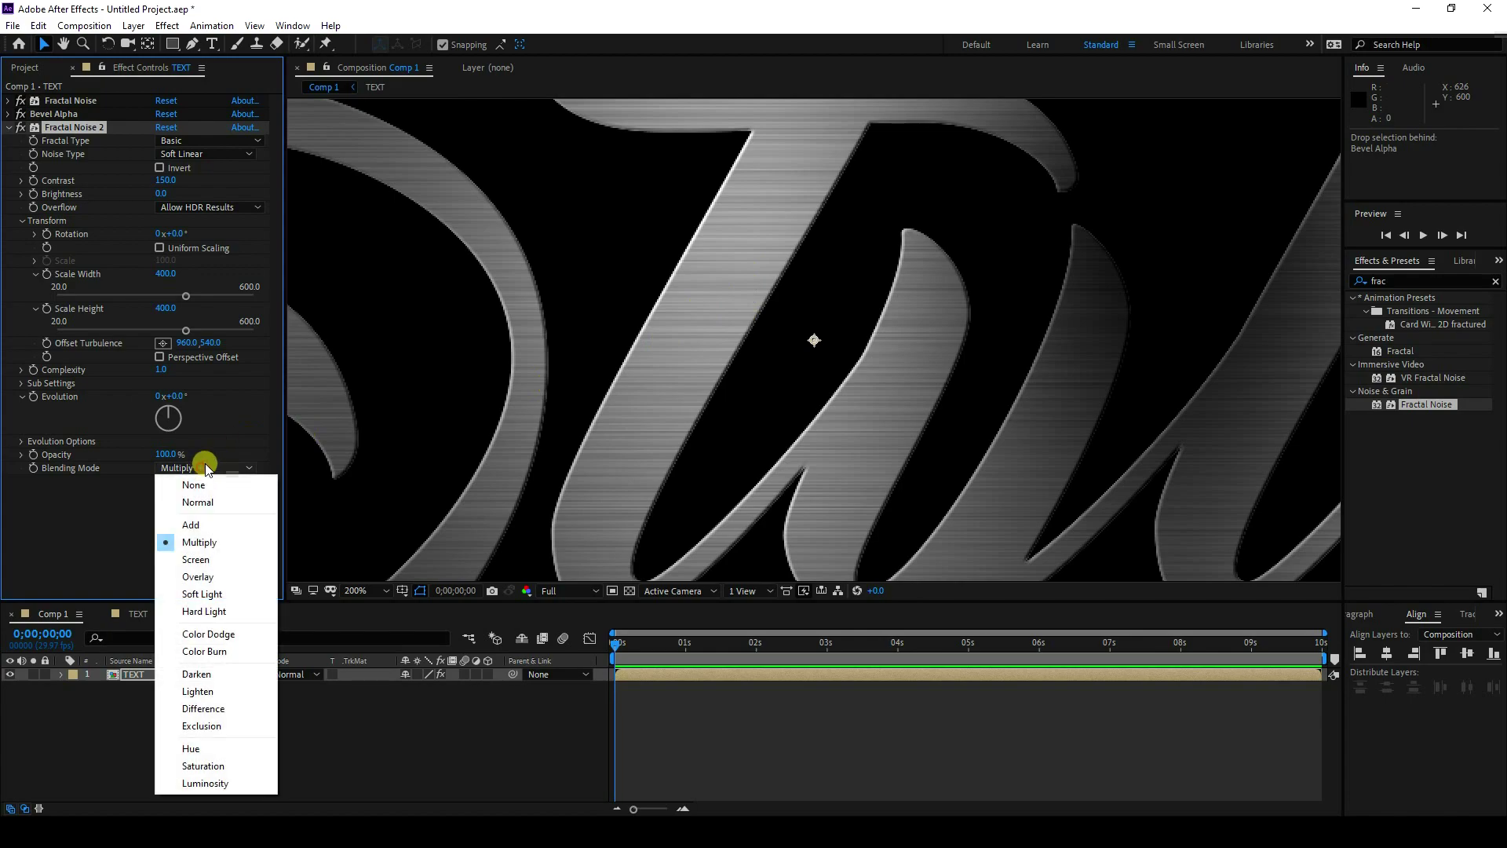
left_click(201, 691)
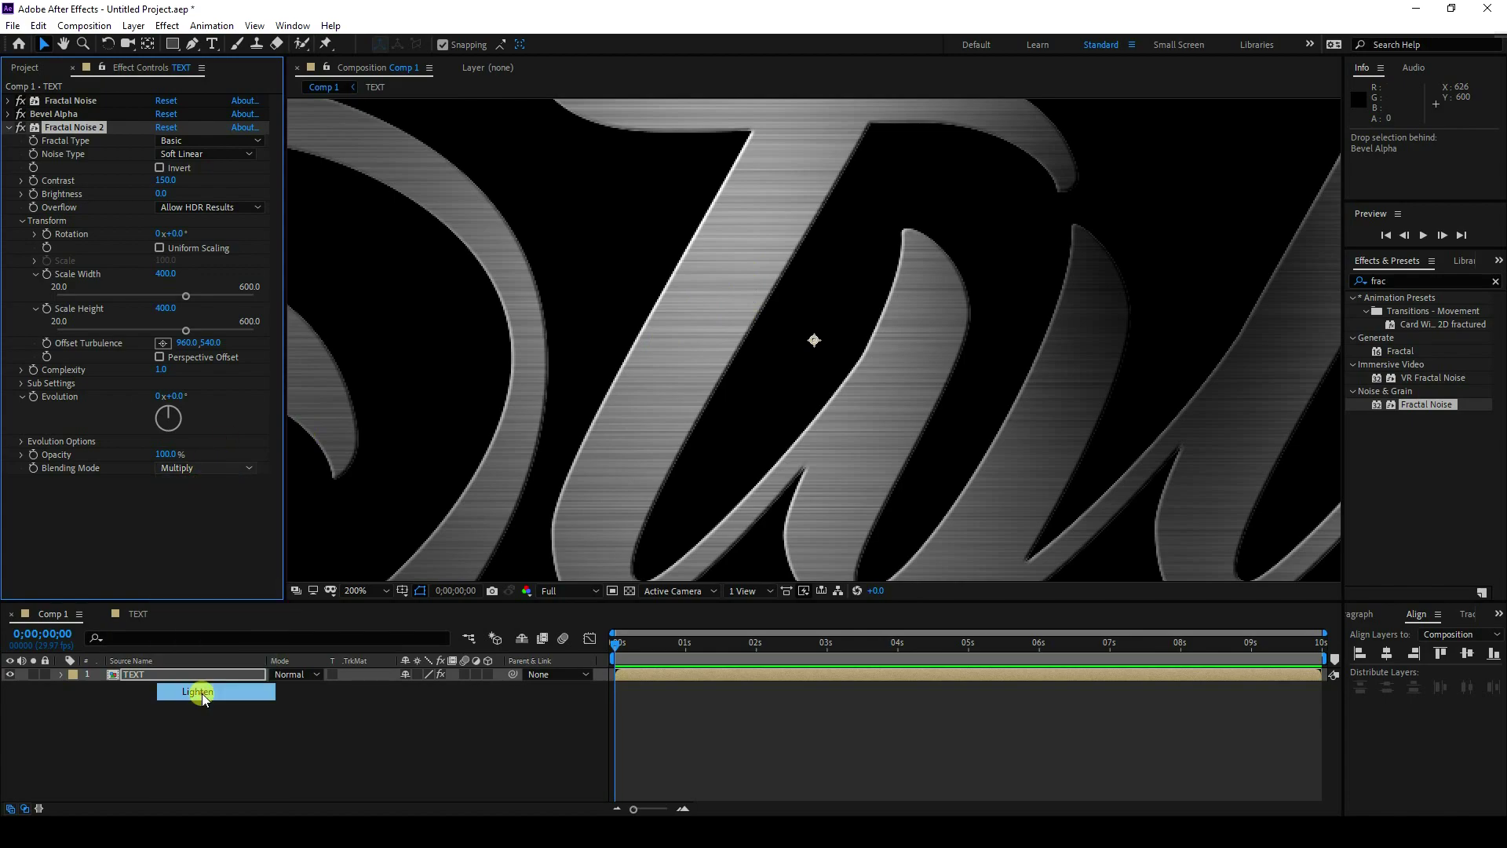
key("comma")
key("period")
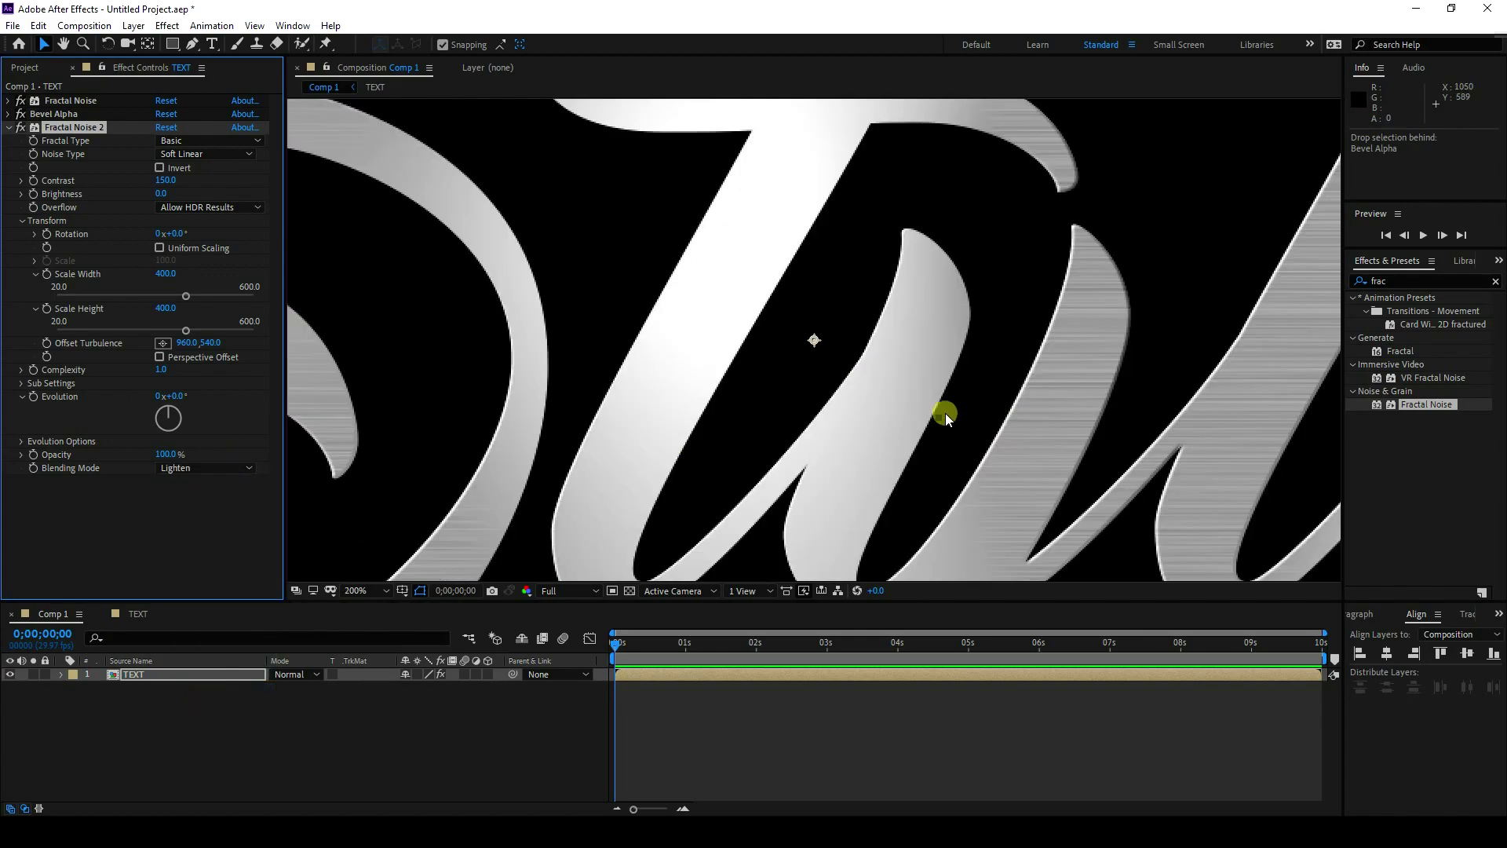
key("comma")
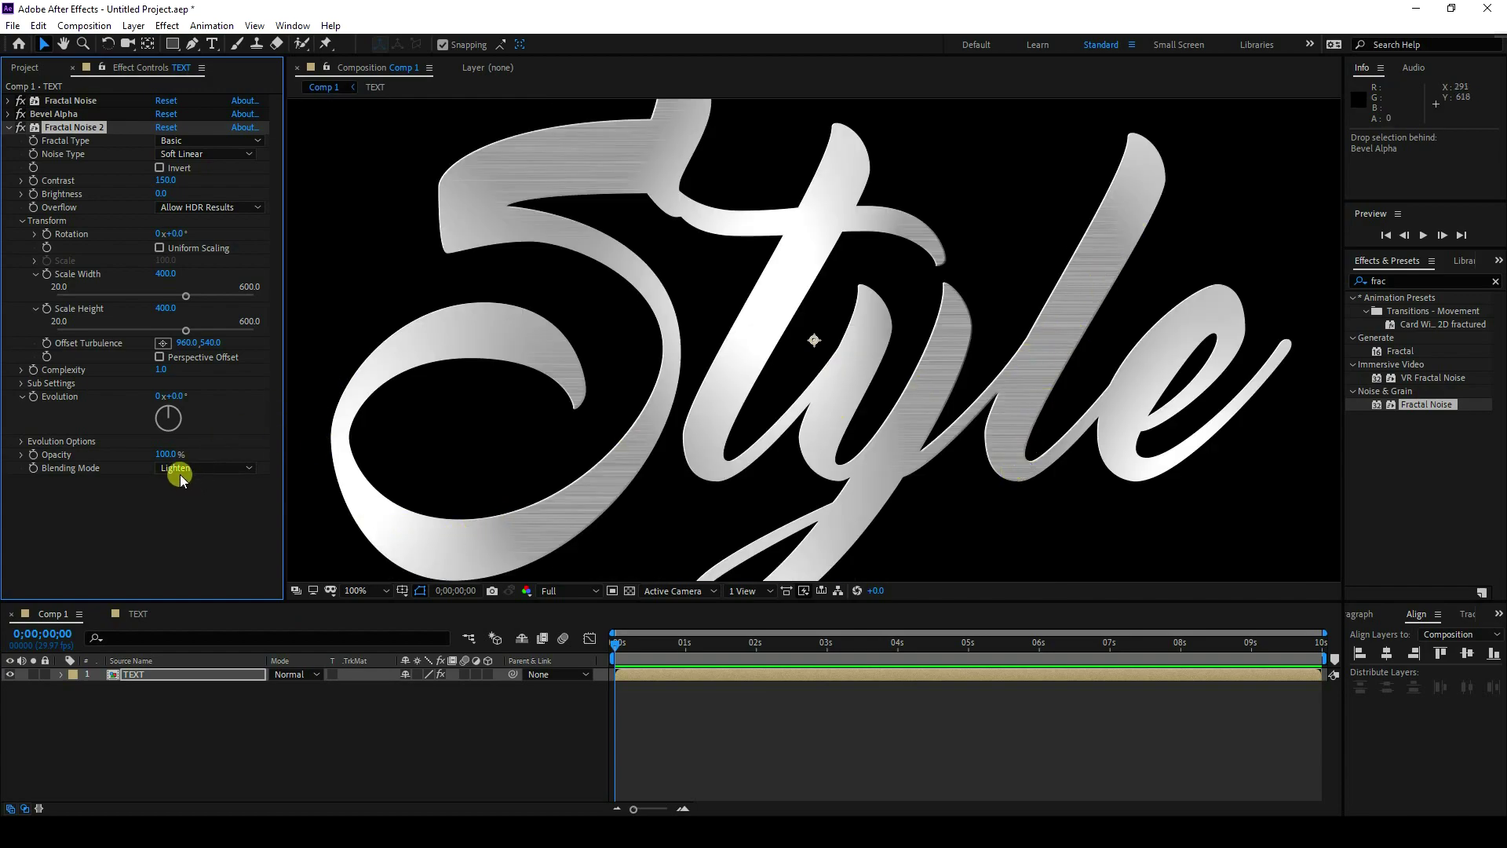
left_click(157, 729)
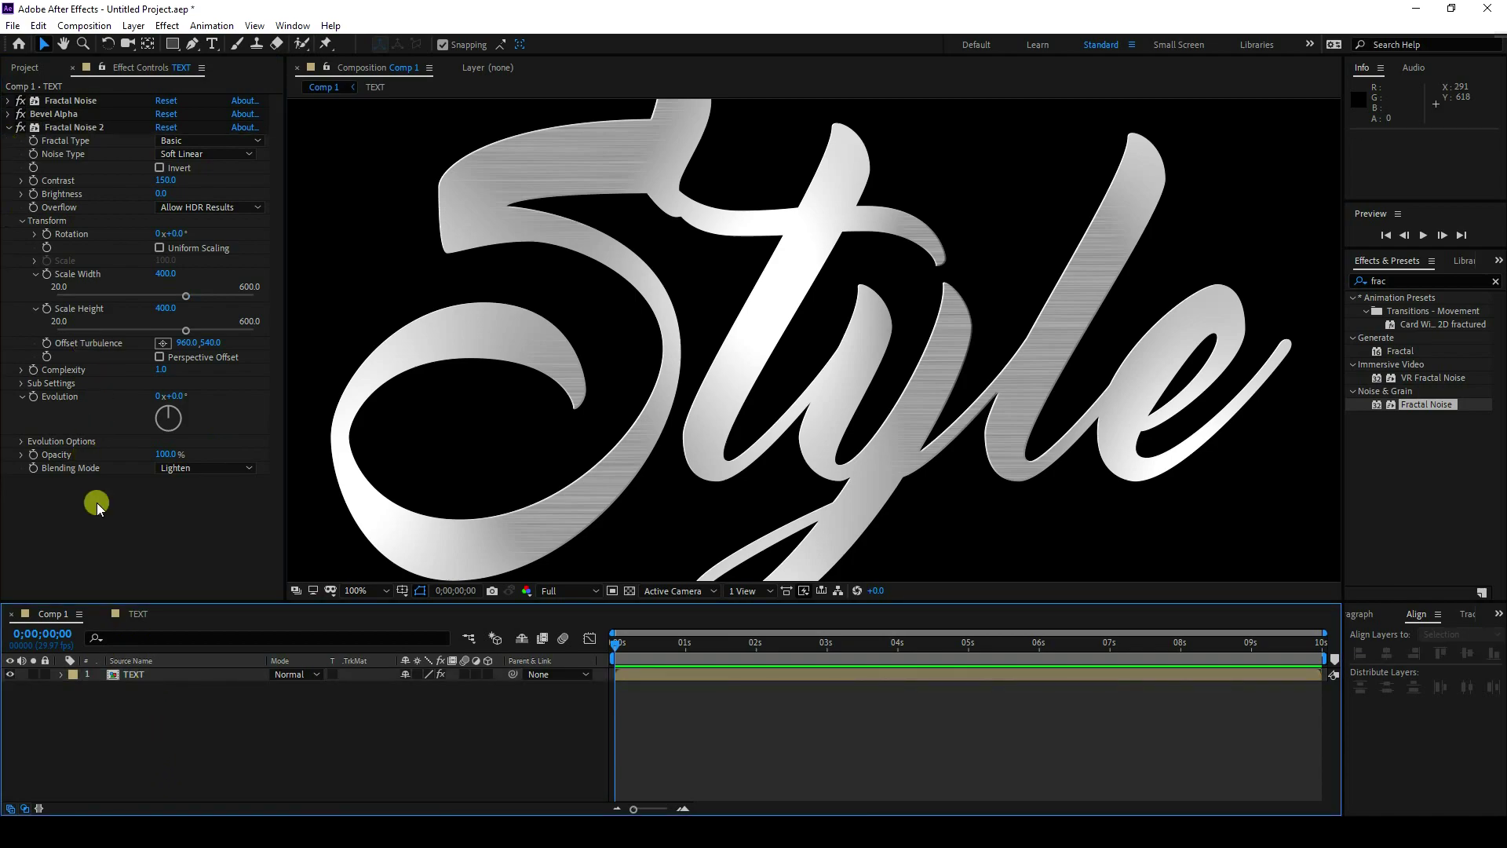
Duplicate the TEXT layer and rename the upper copy TEXT FRONT.
left_click(137, 676)
key("Return")
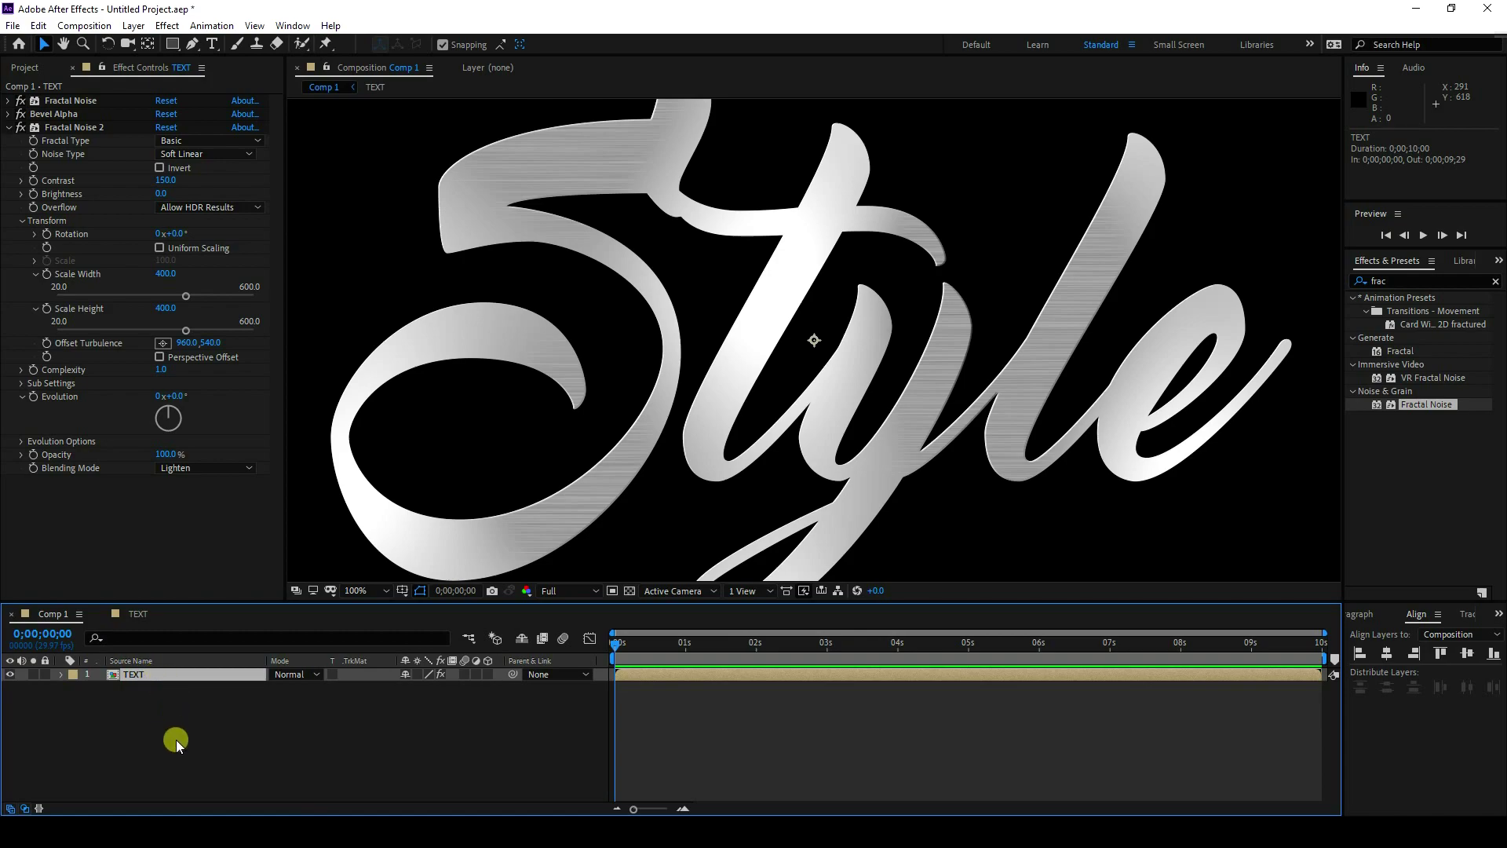
key("ctrl+d")
right_click(152, 675)
left_click(194, 665)
type("TEXT")
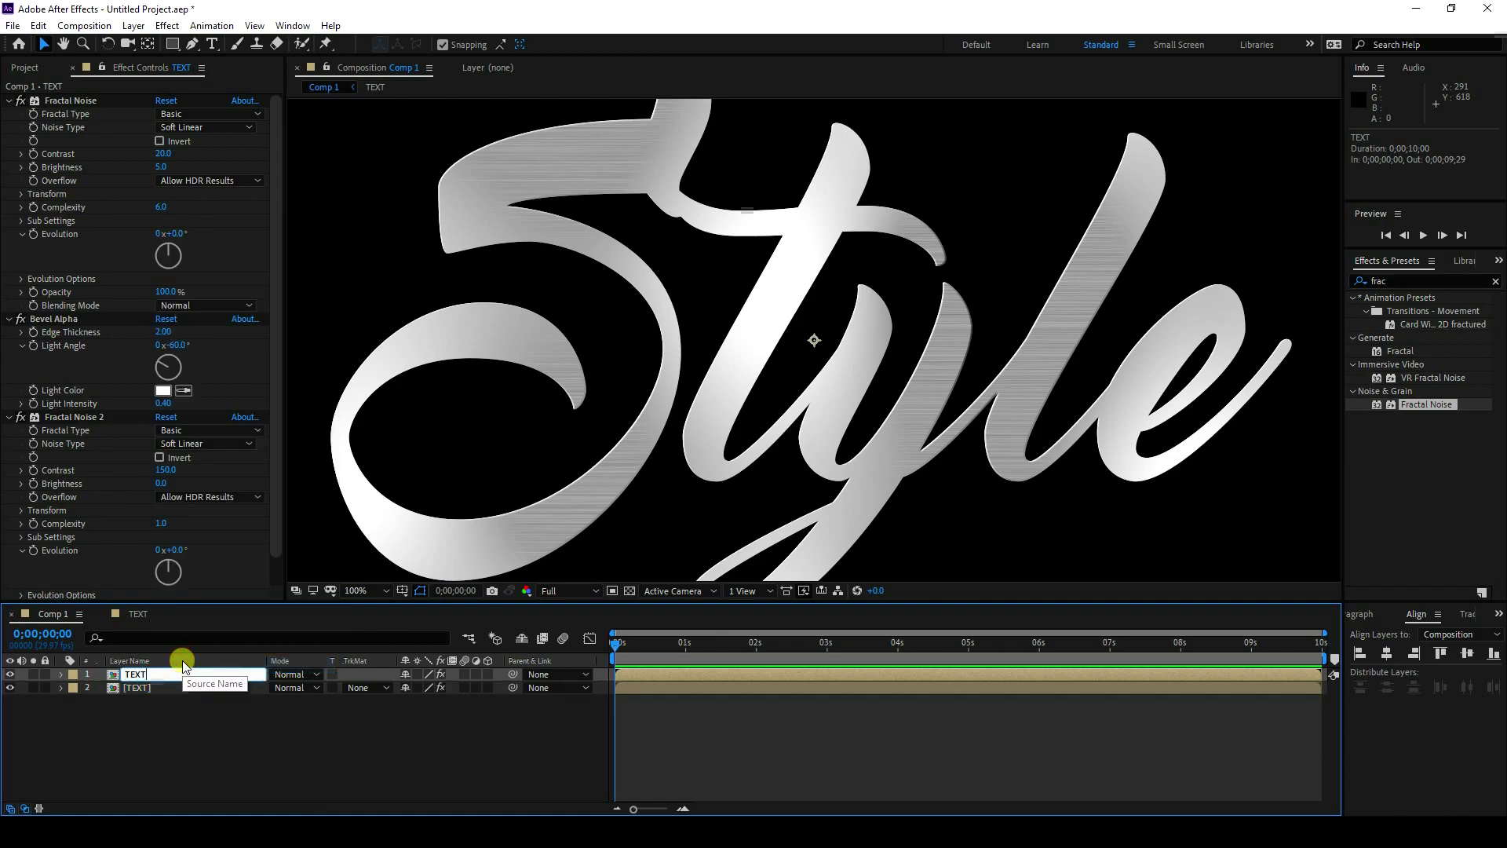
type(" FRONT")
key("Return")
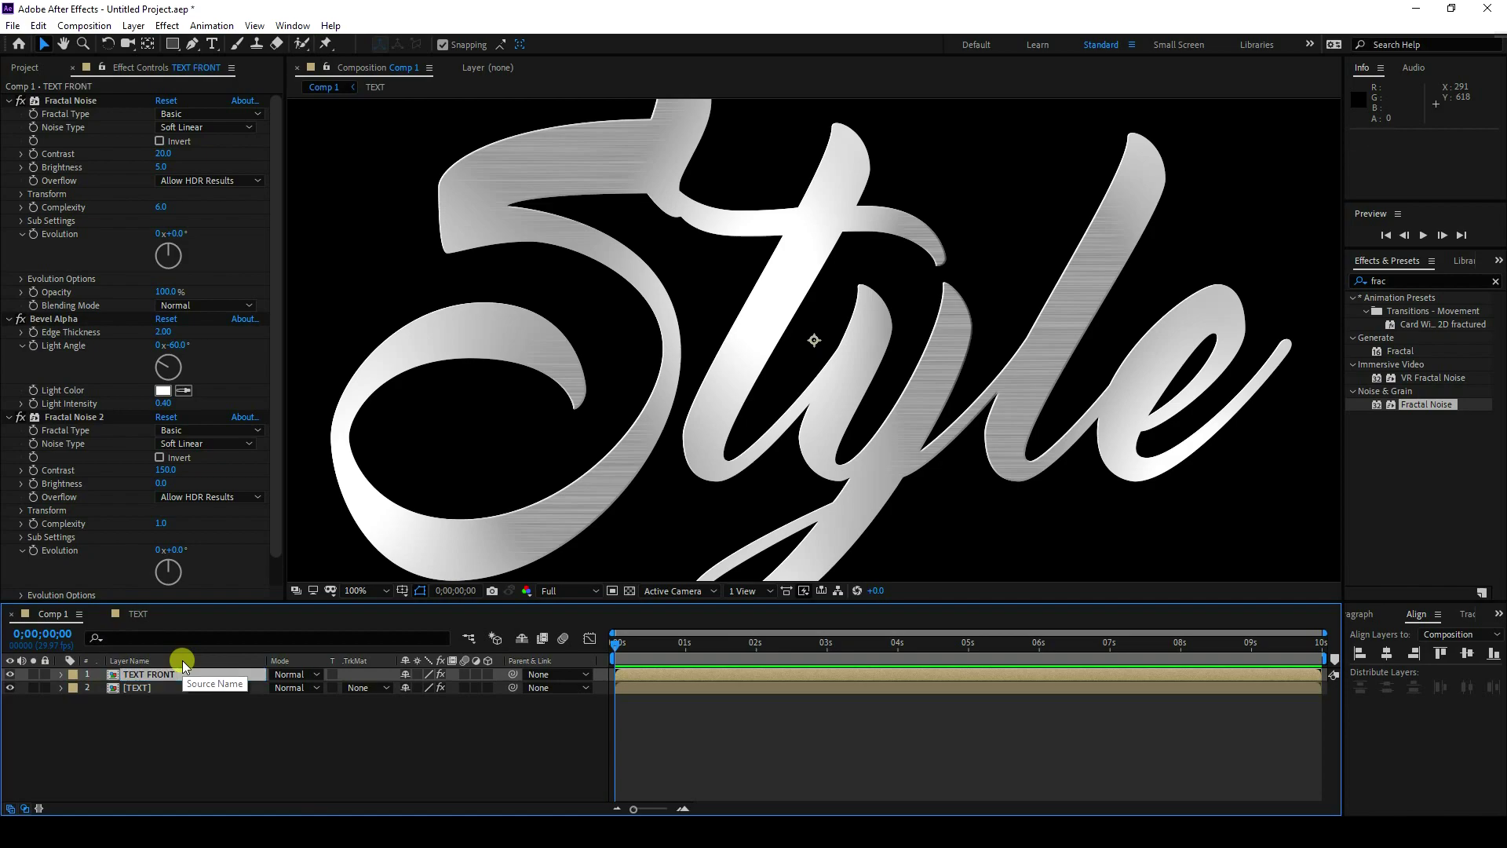
Apply the CC Radial Blur effect to the lower TEXT layer, after its collapsed Fractal Noise and Bevel Alpha effects.
left_click(148, 691)
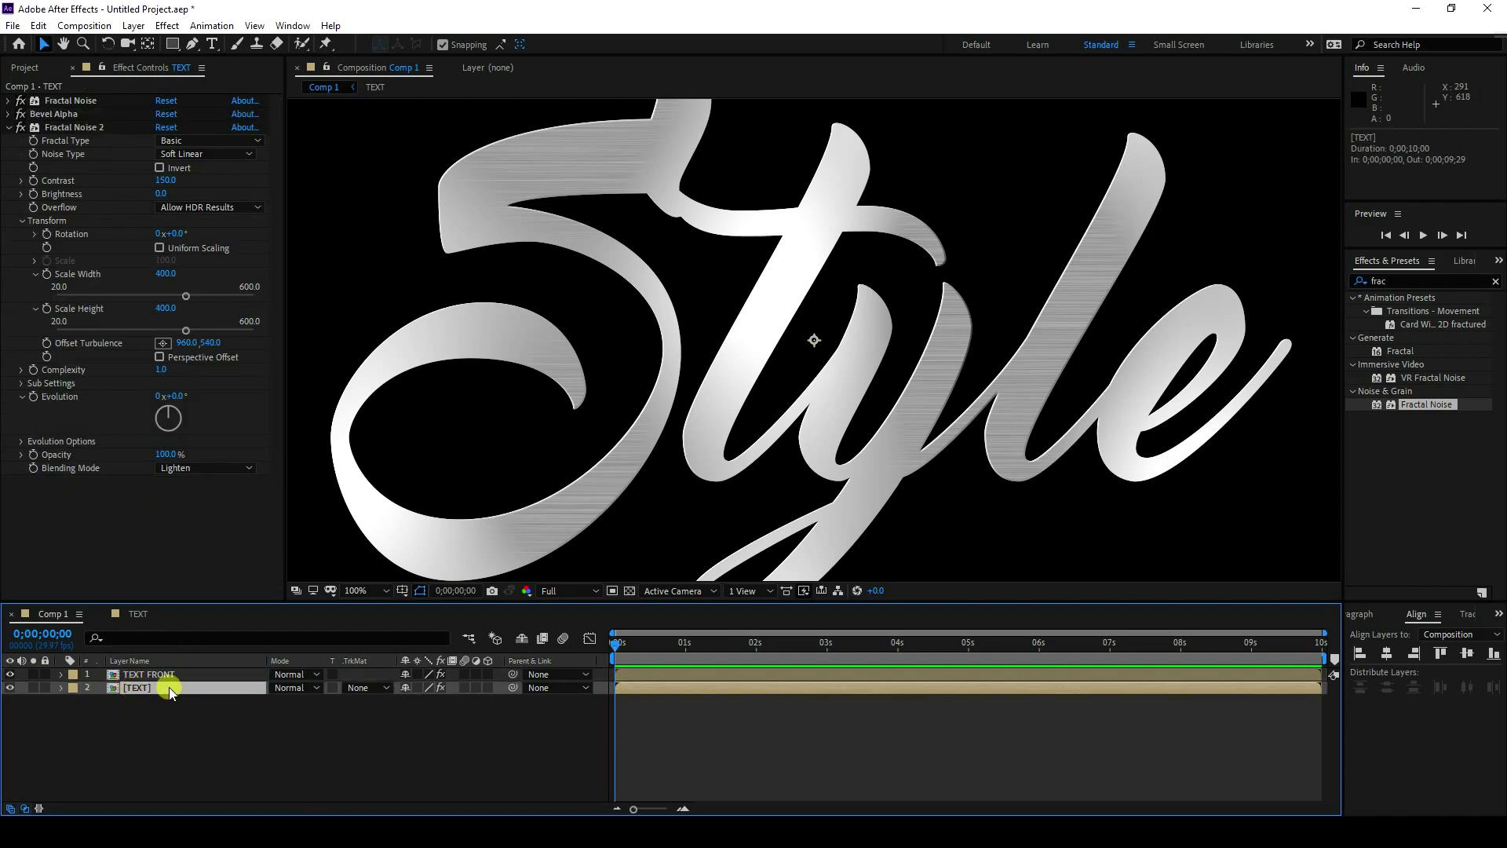
left_click(8, 128)
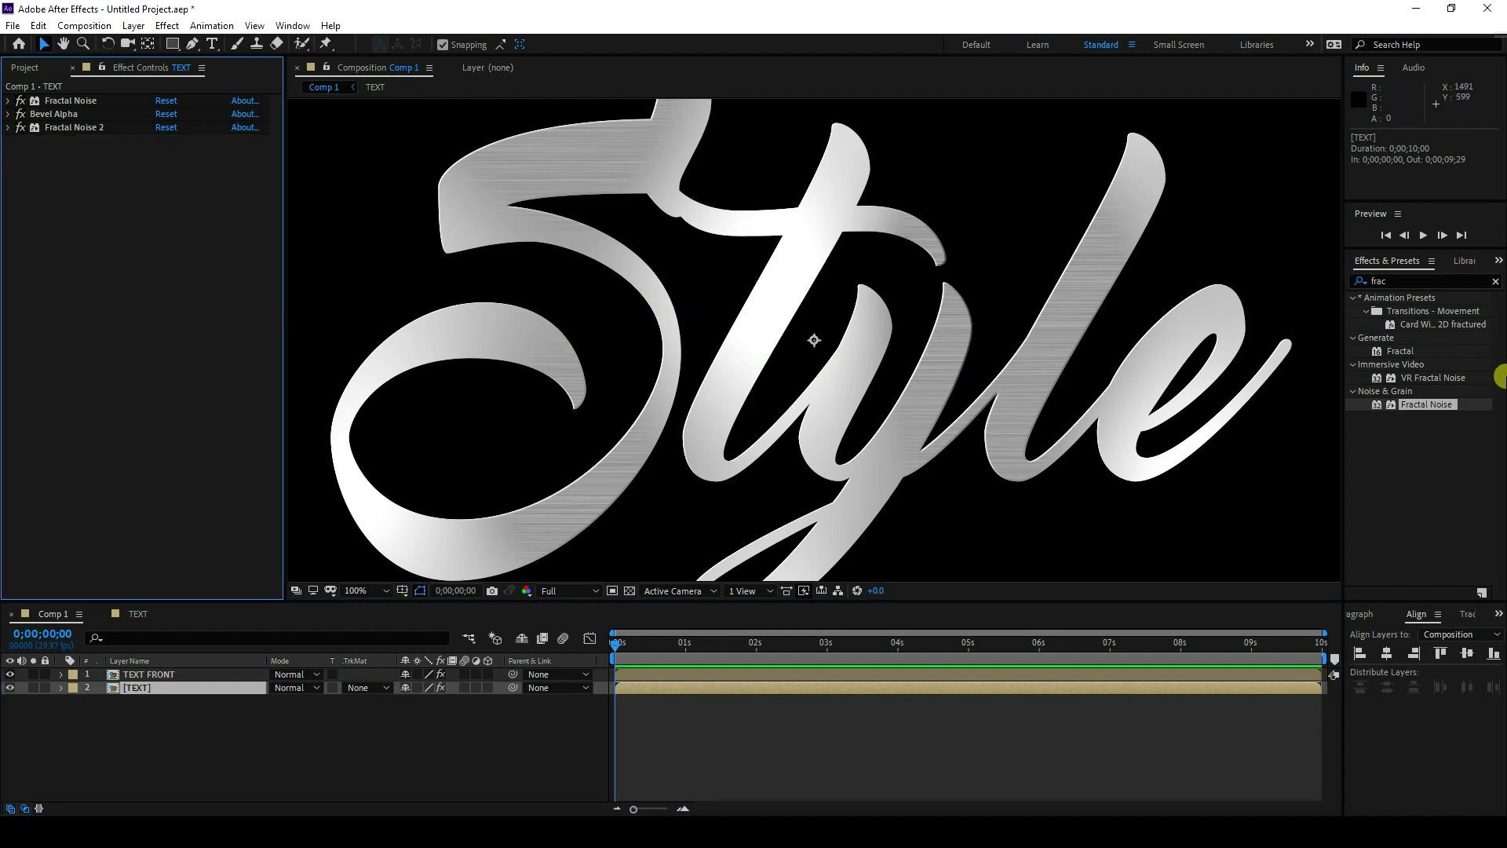
left_click(1494, 281)
left_click(1483, 278)
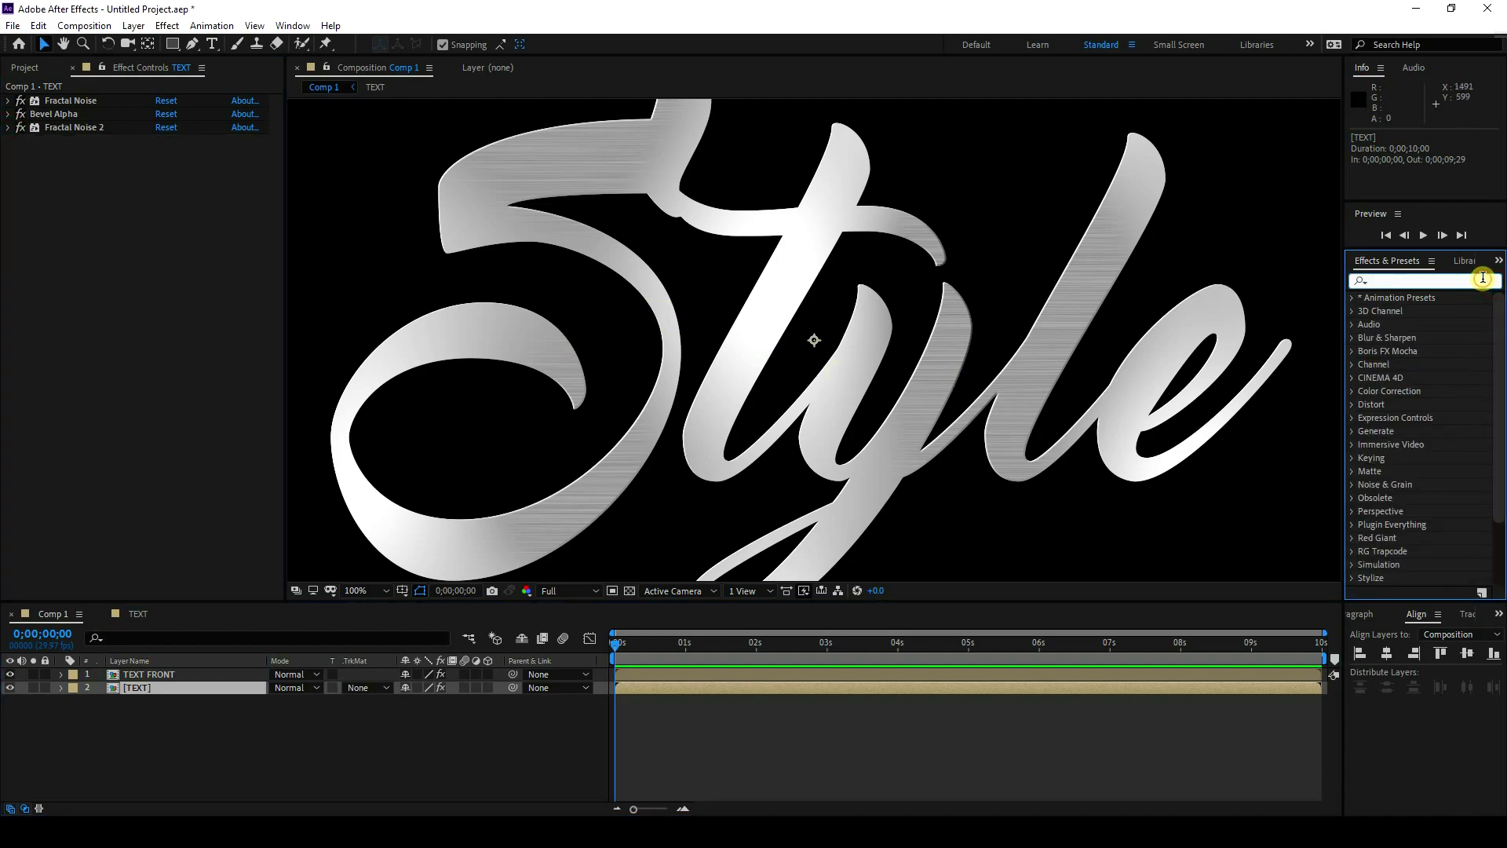
type("cc ra")
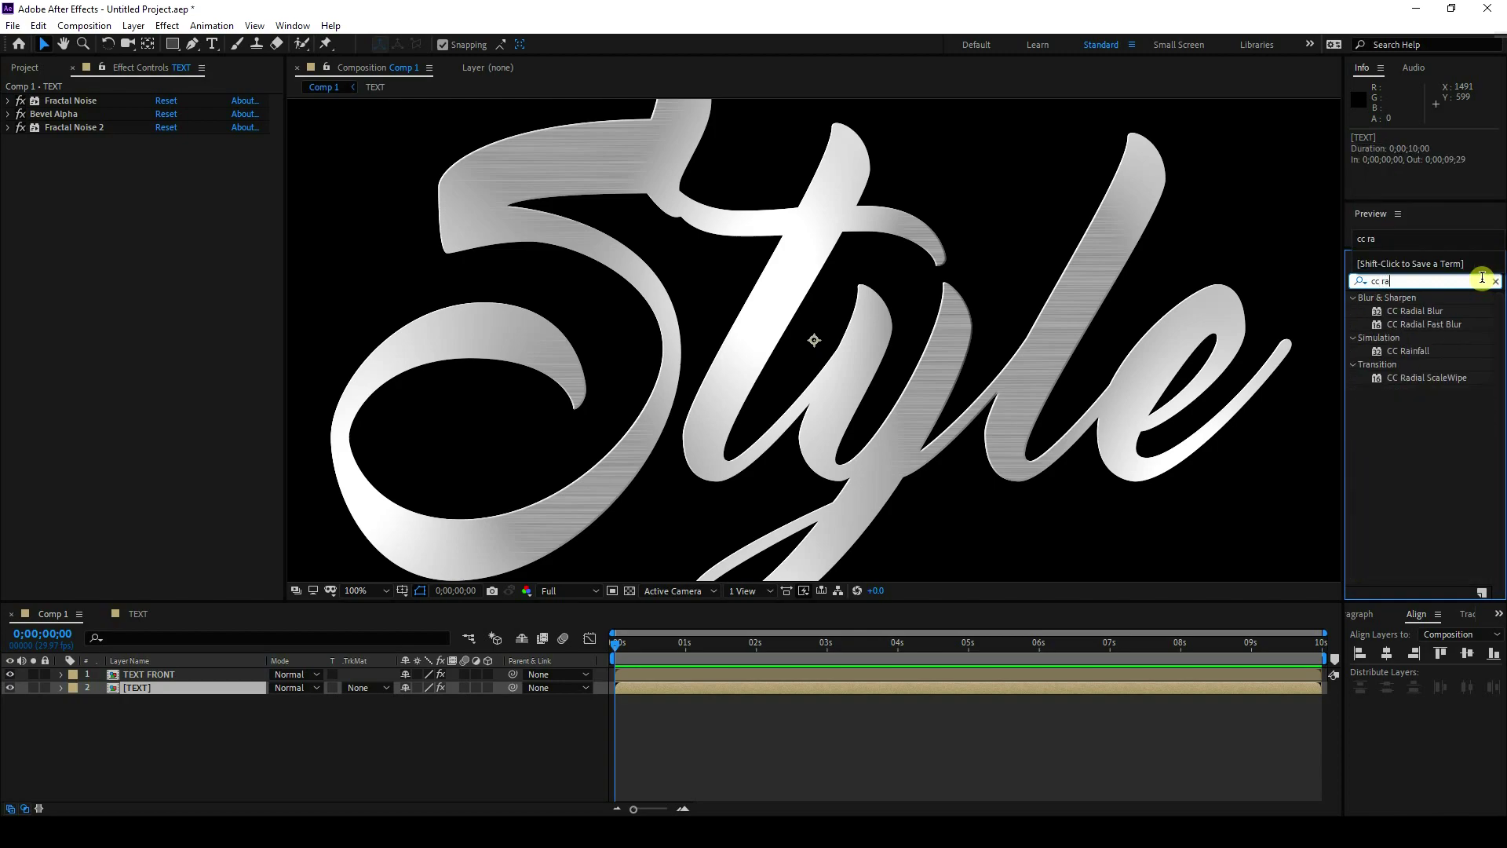
left_click_drag(1422, 311, 129, 485)
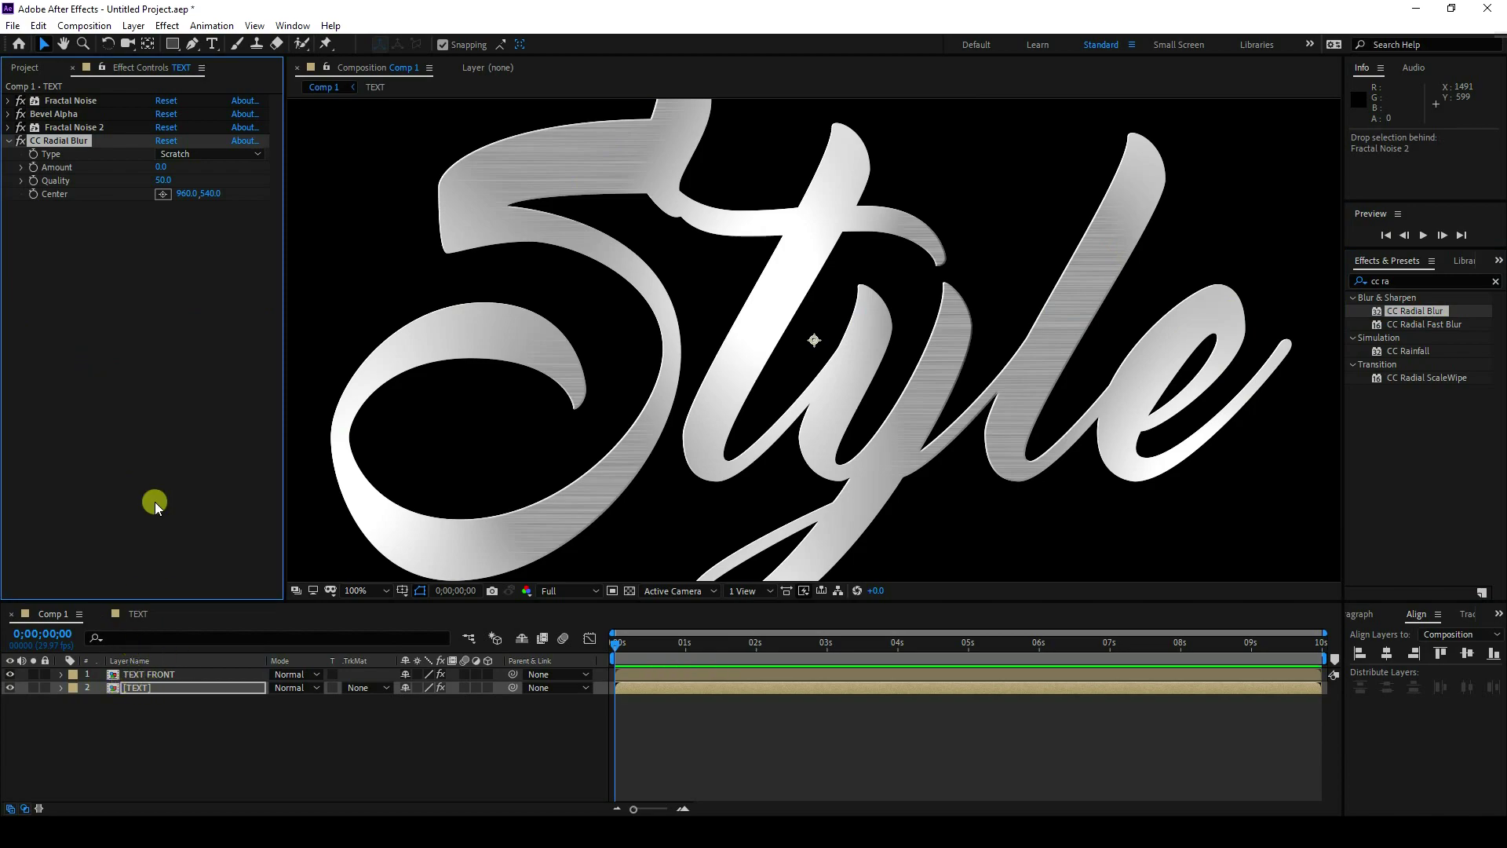
Set the CC Radial Blur amount to -25 and its type to Fading Zoom.
left_click_drag(153, 172, 77, 167)
left_click_drag(157, 162, 152, 158)
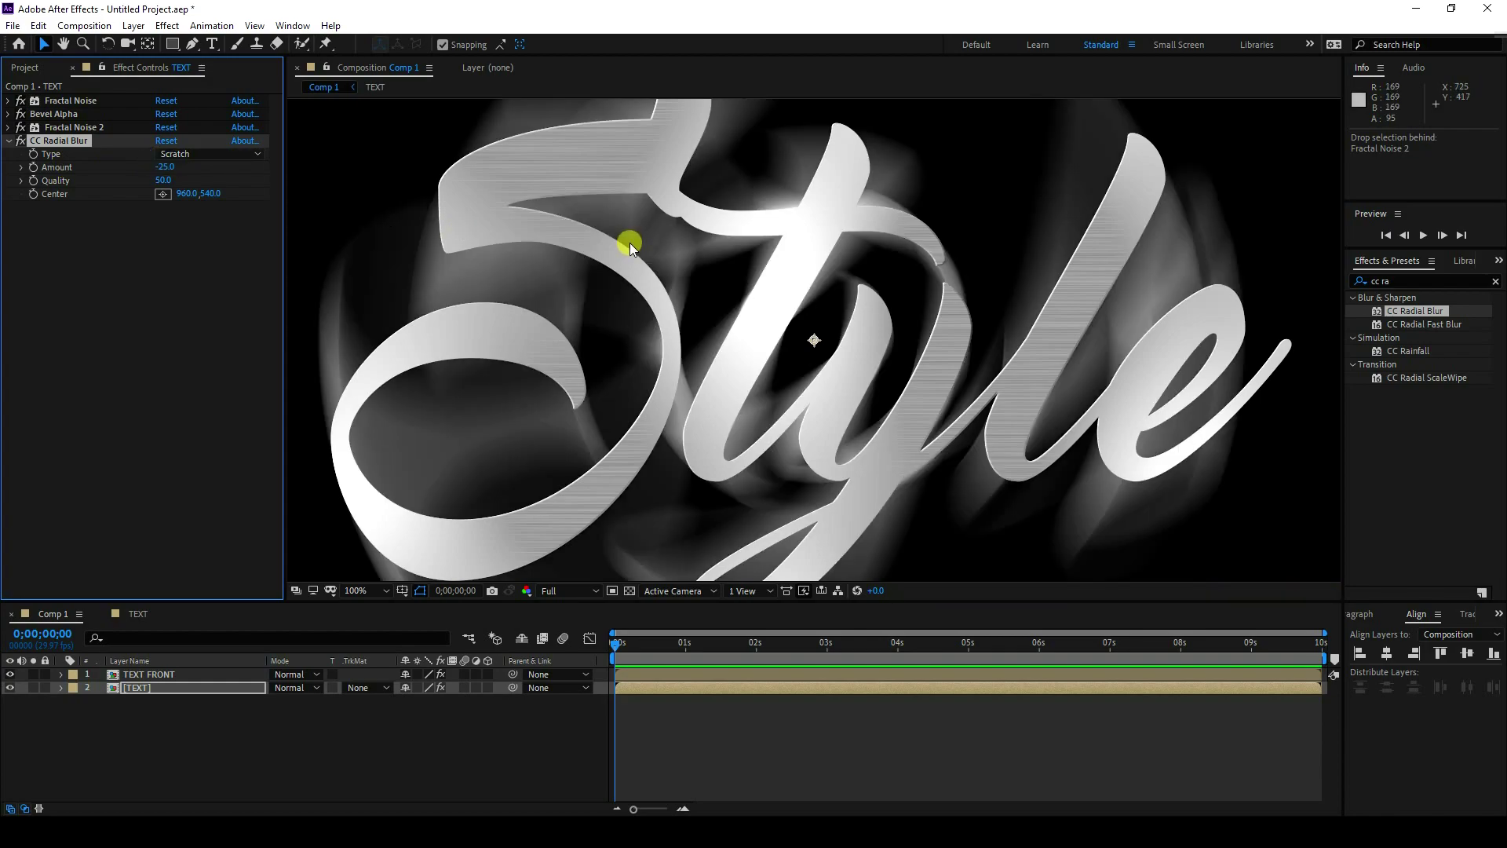
key("comma")
key("period")
left_click(196, 153)
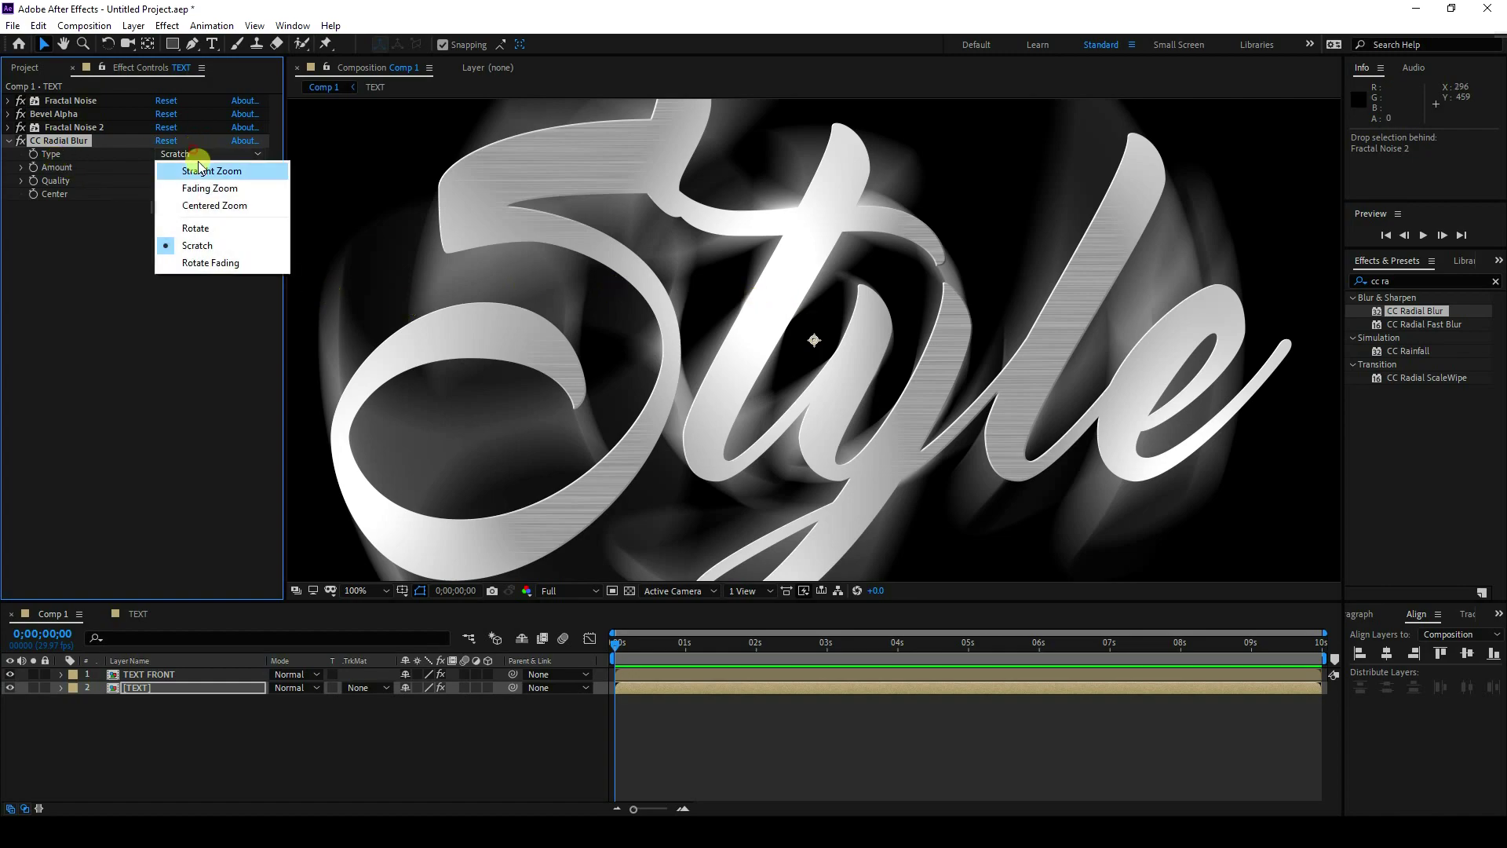
left_click(192, 186)
key("comma")
key("period")
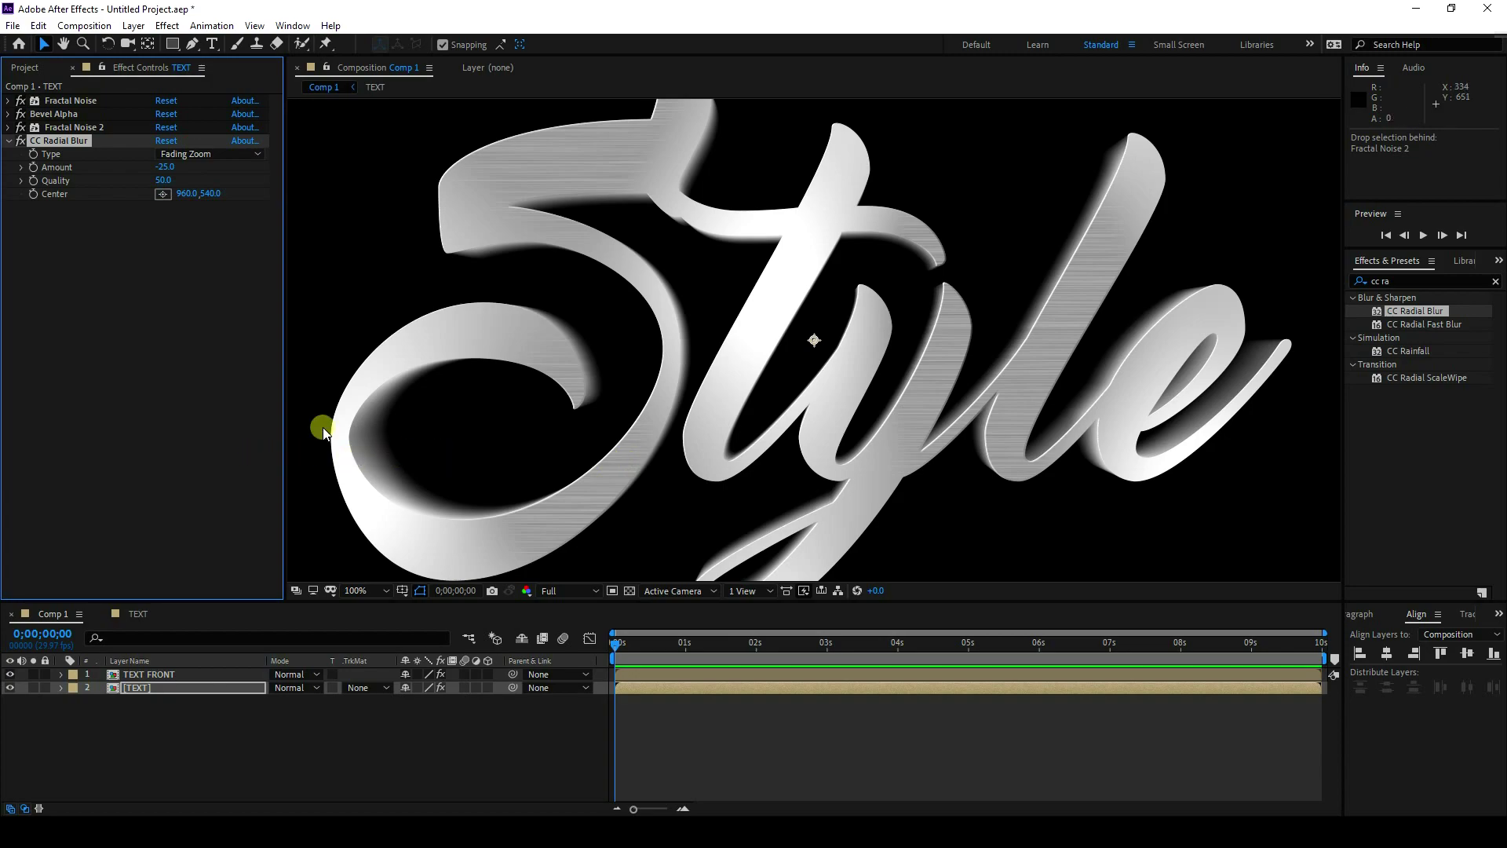
key("period")
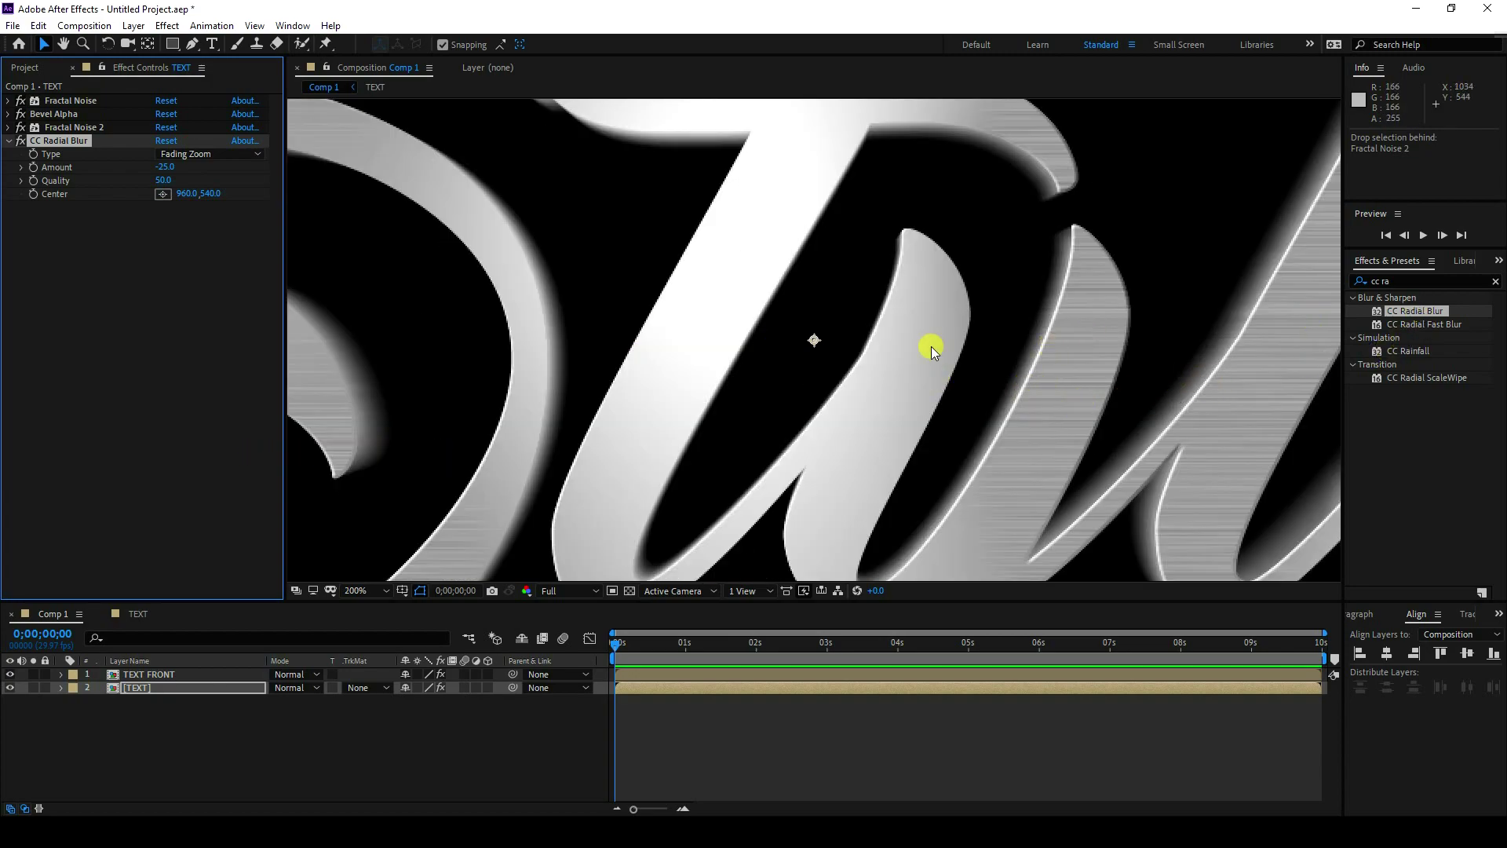
key("comma")
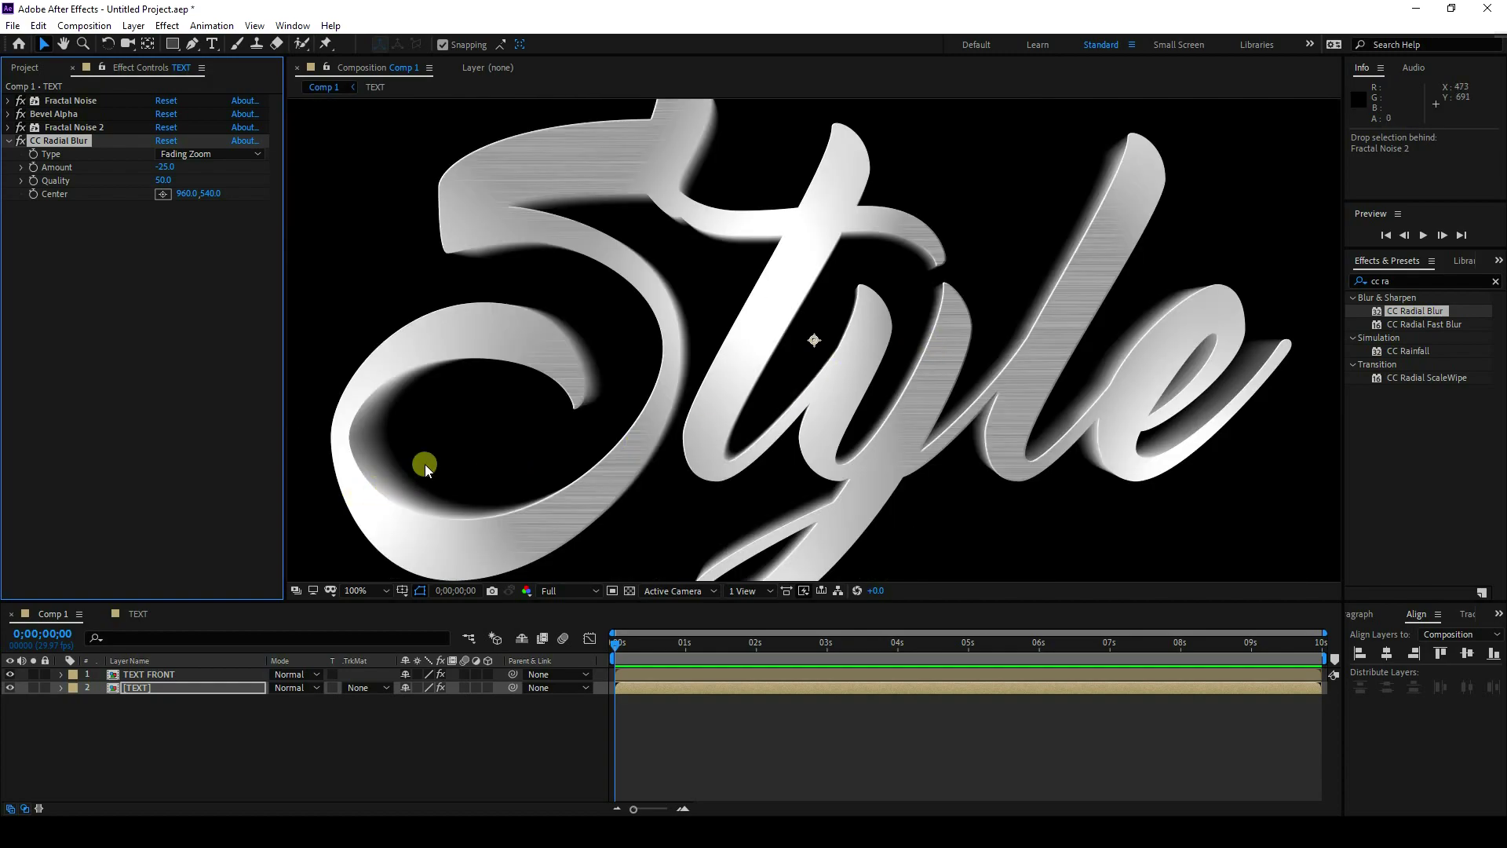
Apply a Curves effect to the lower TEXT layer below CC Radial Blur.
double_click(1490, 281)
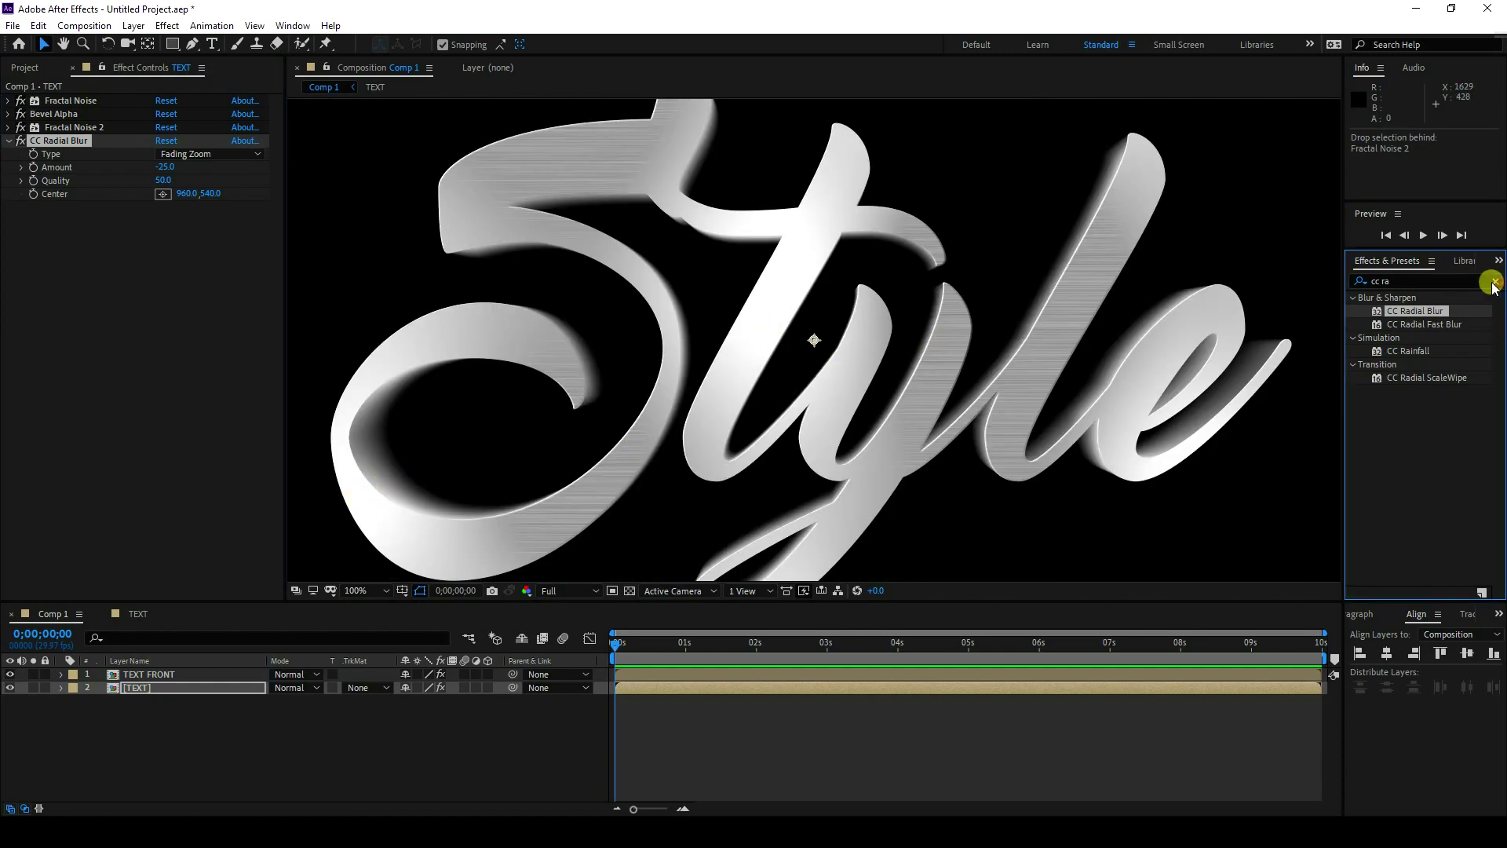
left_click(1490, 280)
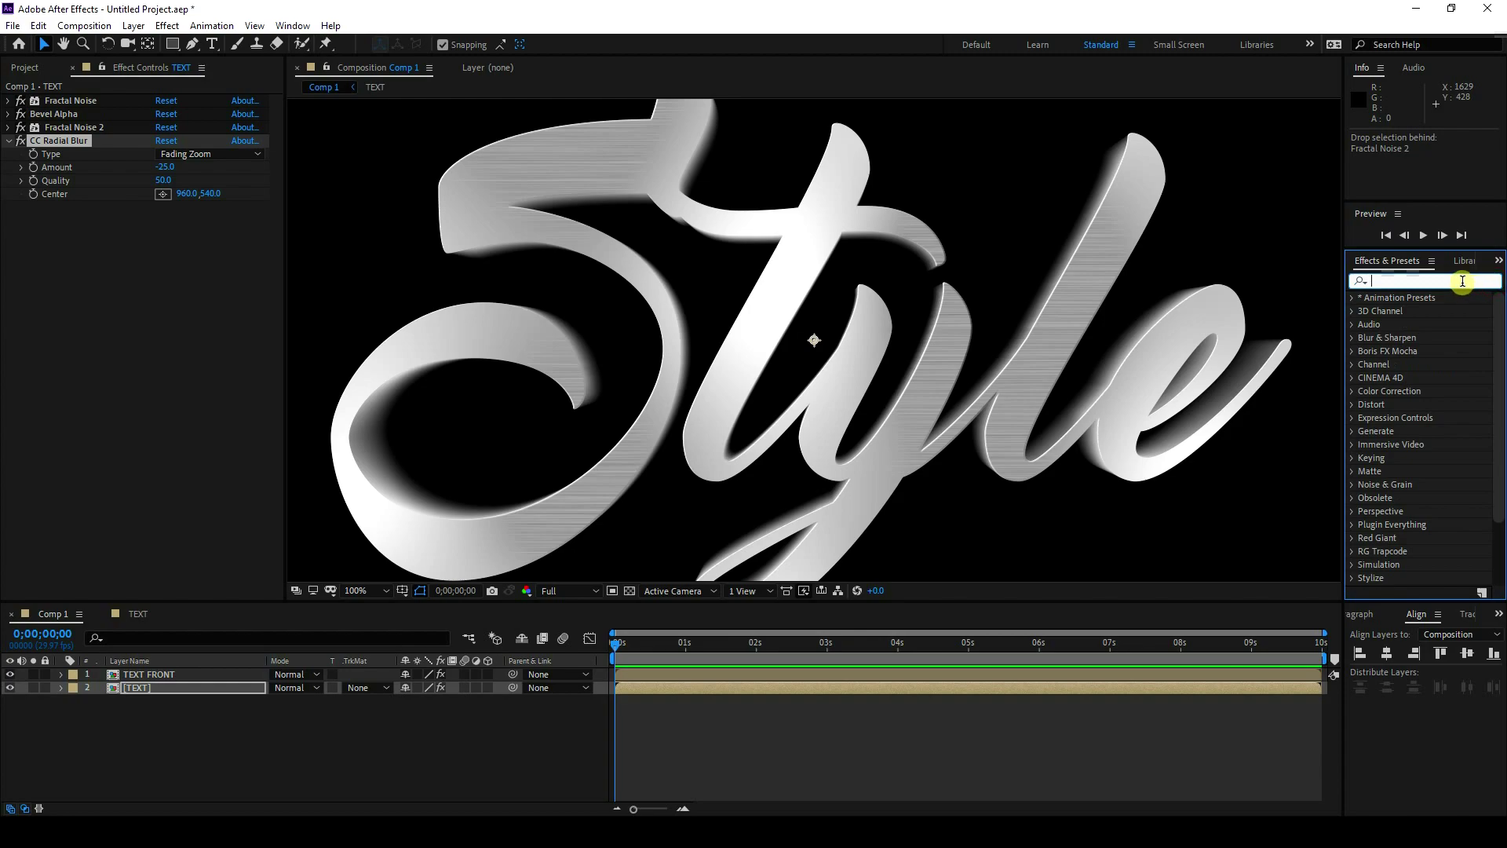
type("cur")
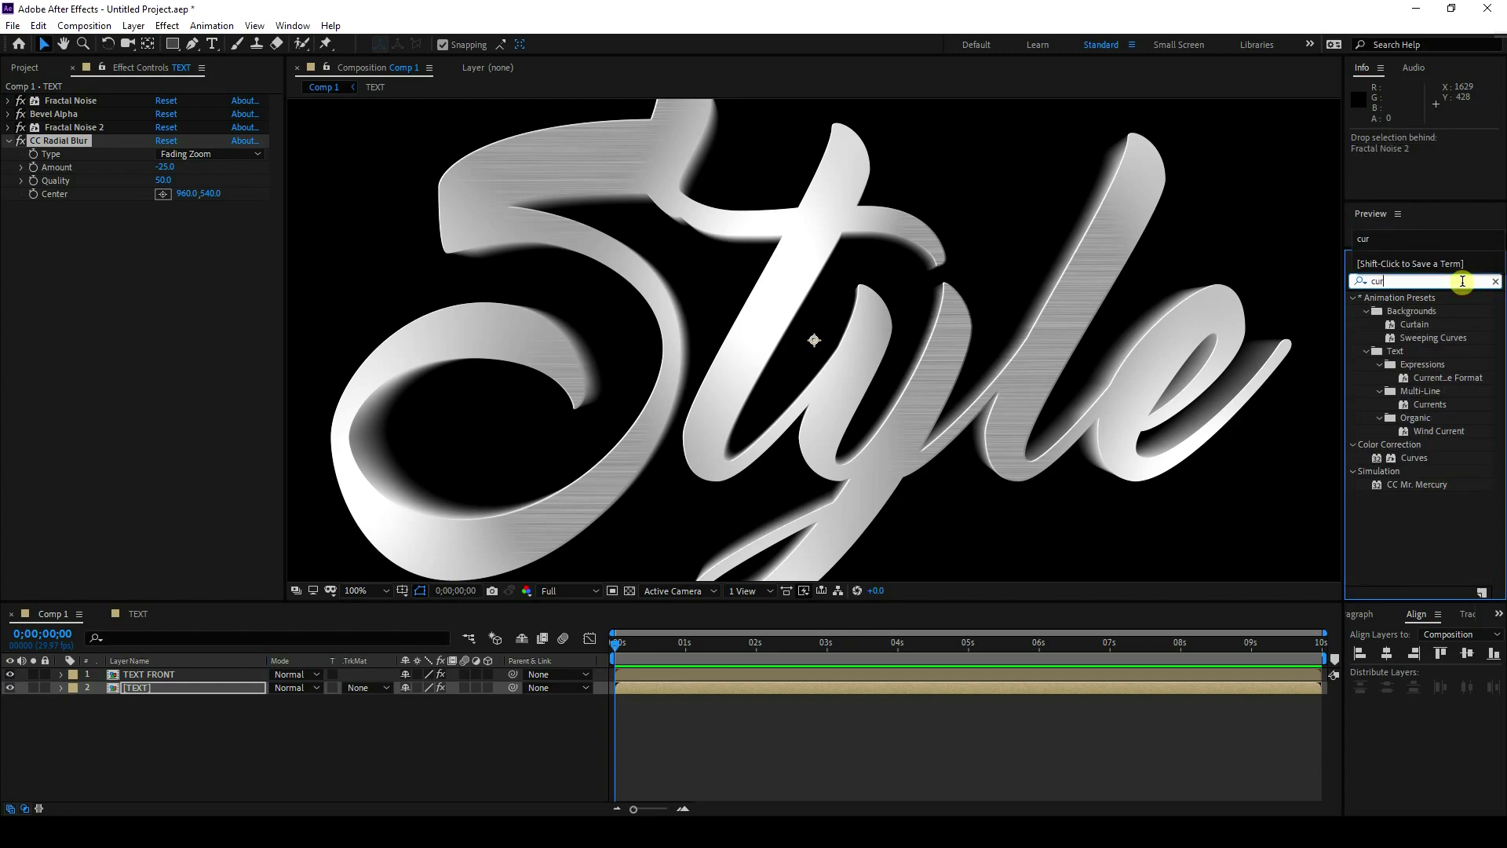
left_click_drag(1413, 458, 159, 371)
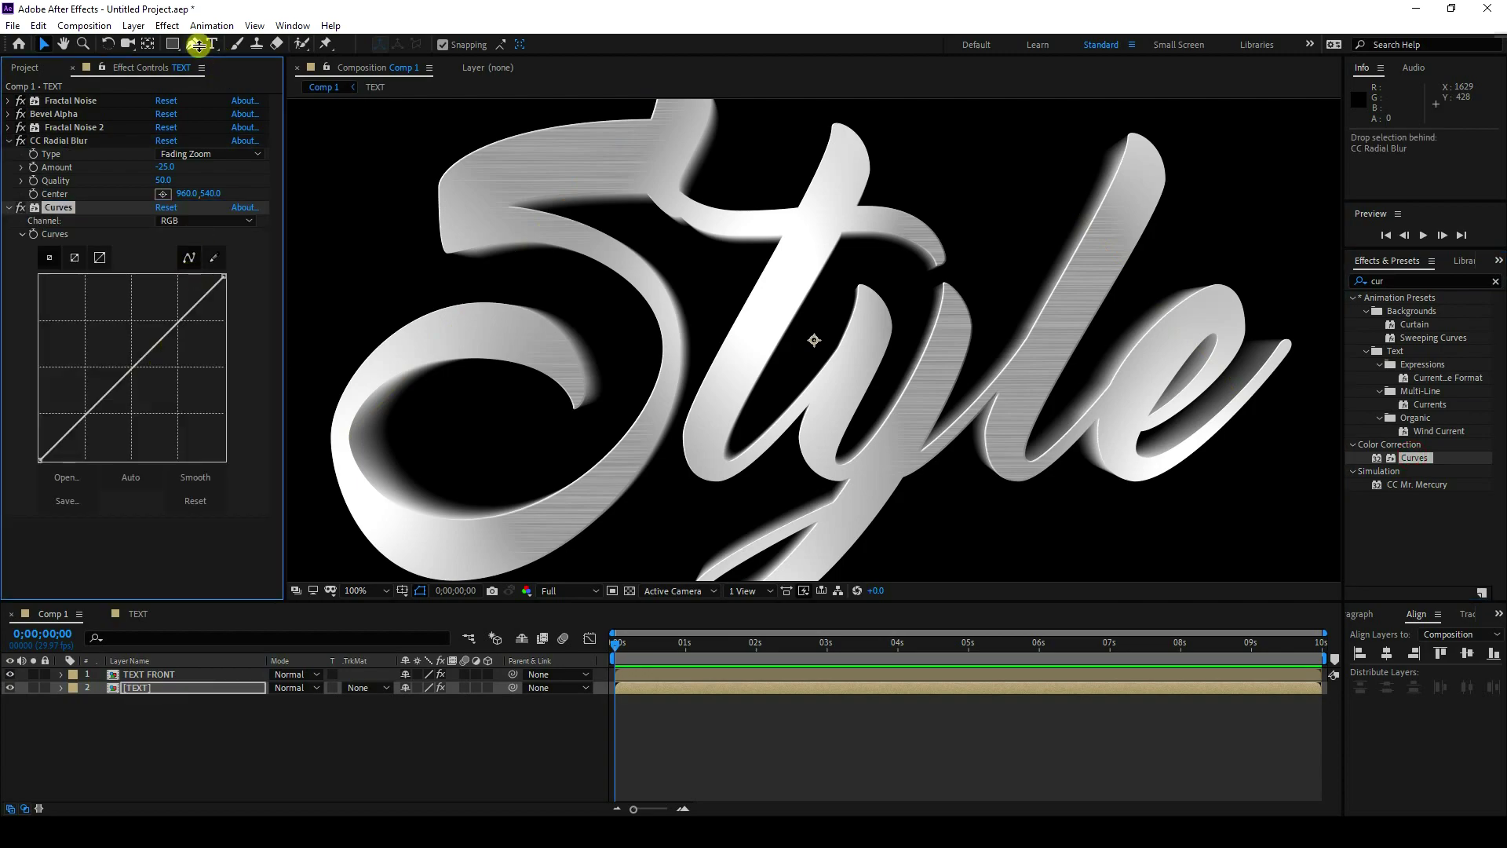
Move the white point of the Curves effect's Alpha channel to zero input at maximum output, and collapse the effect.
left_click(196, 224)
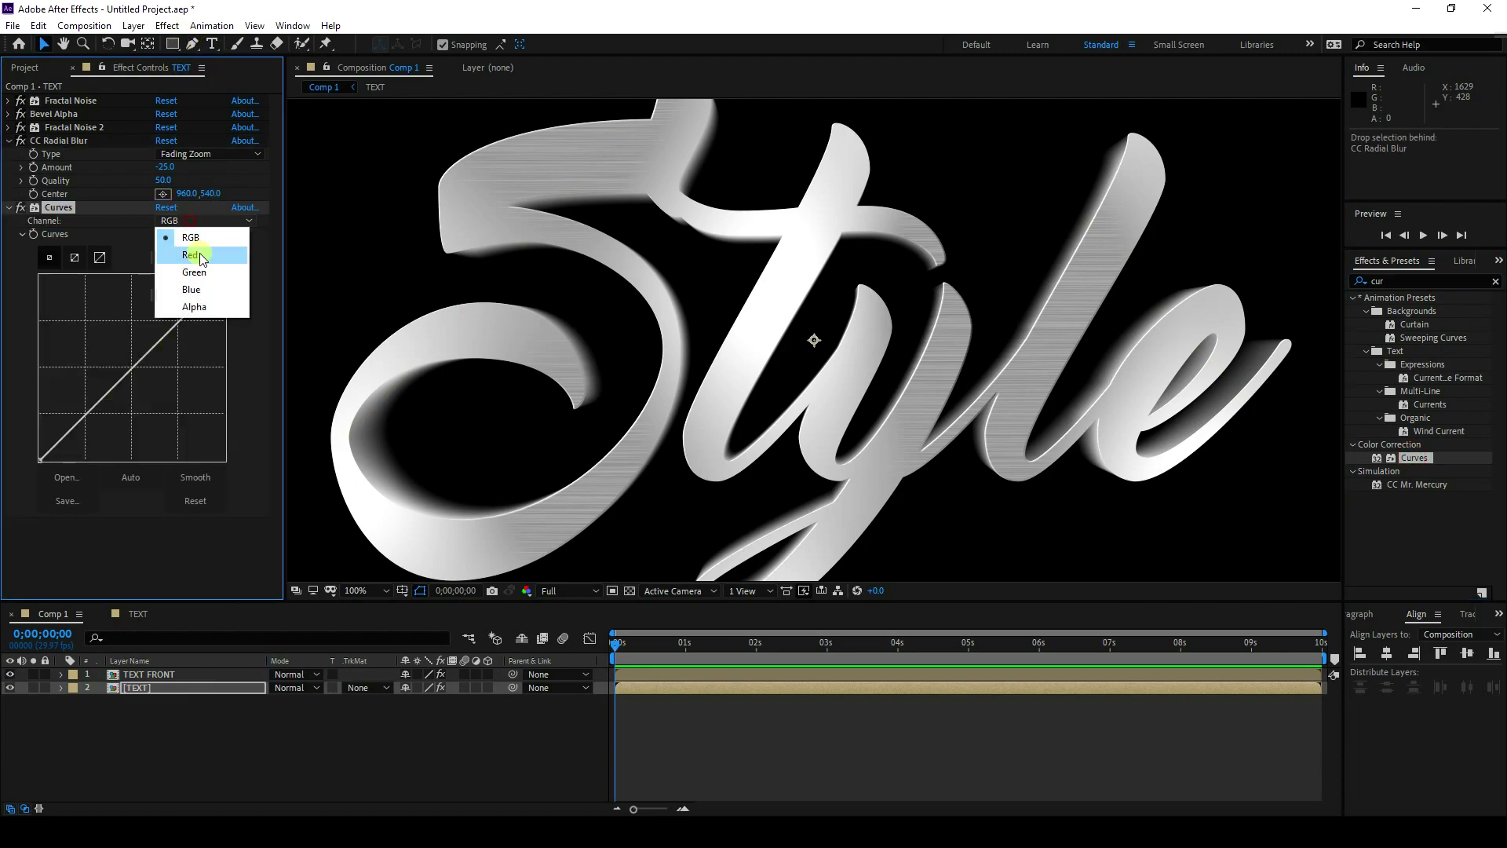
left_click(206, 307)
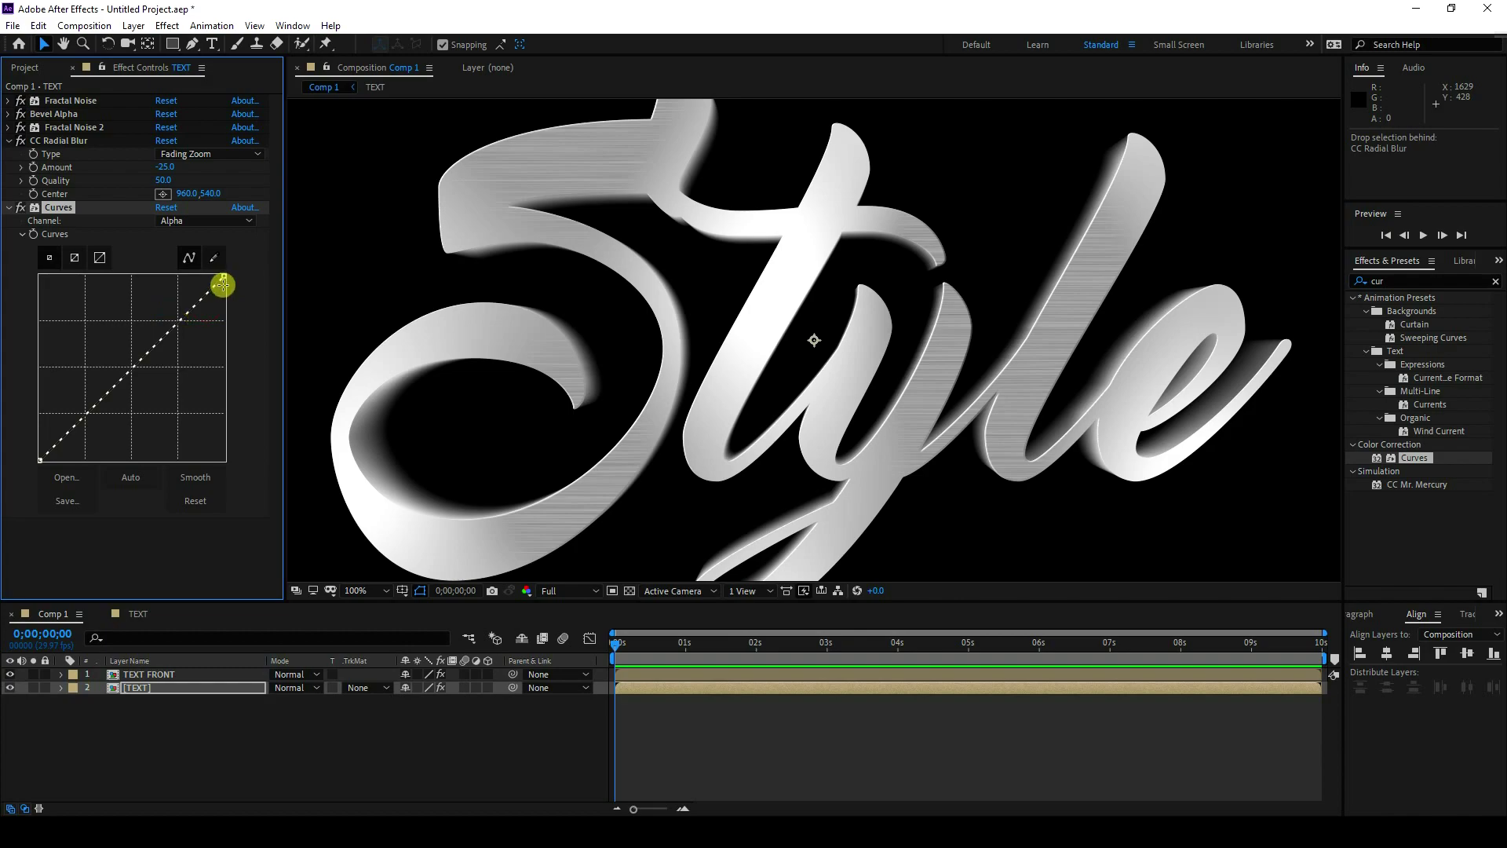
left_click_drag(224, 278, 17, 267)
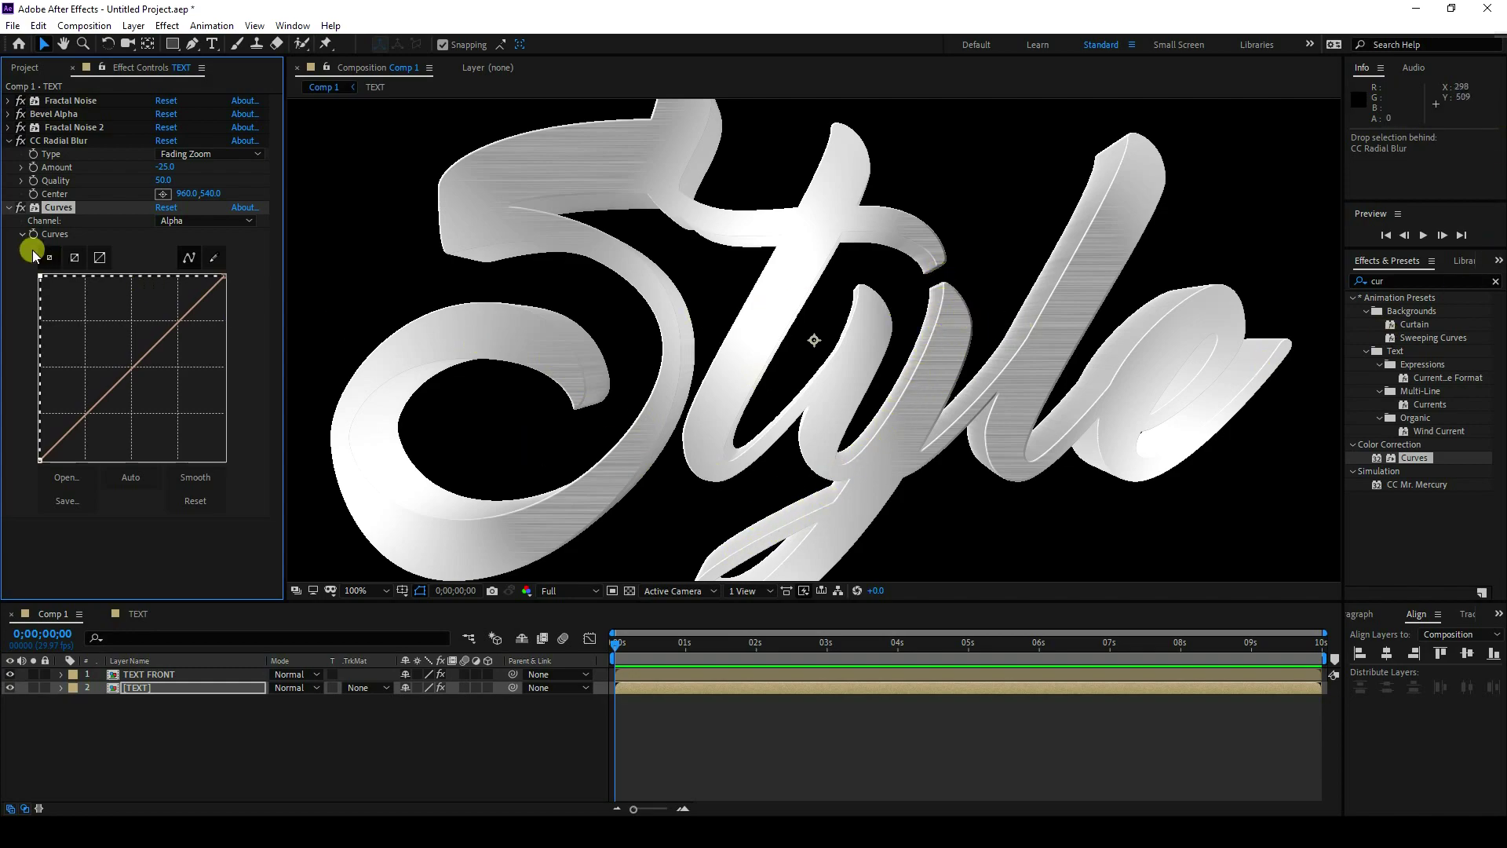
left_click(9, 207)
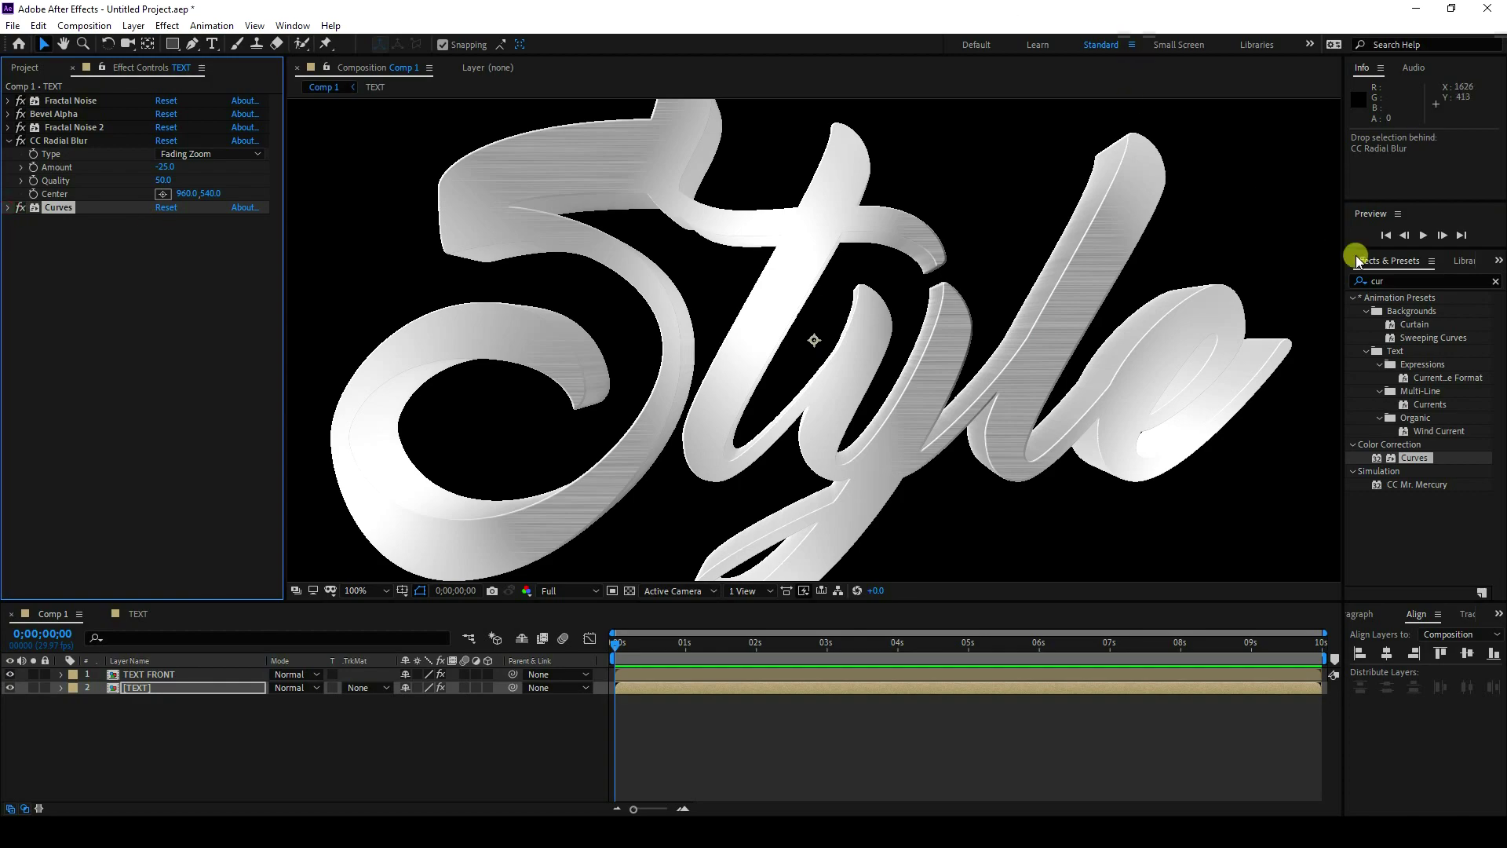
Add a second Curves effect below the first and lower its RGB white point to about one third to darken the extrusion.
left_click_drag(1417, 460, 168, 392)
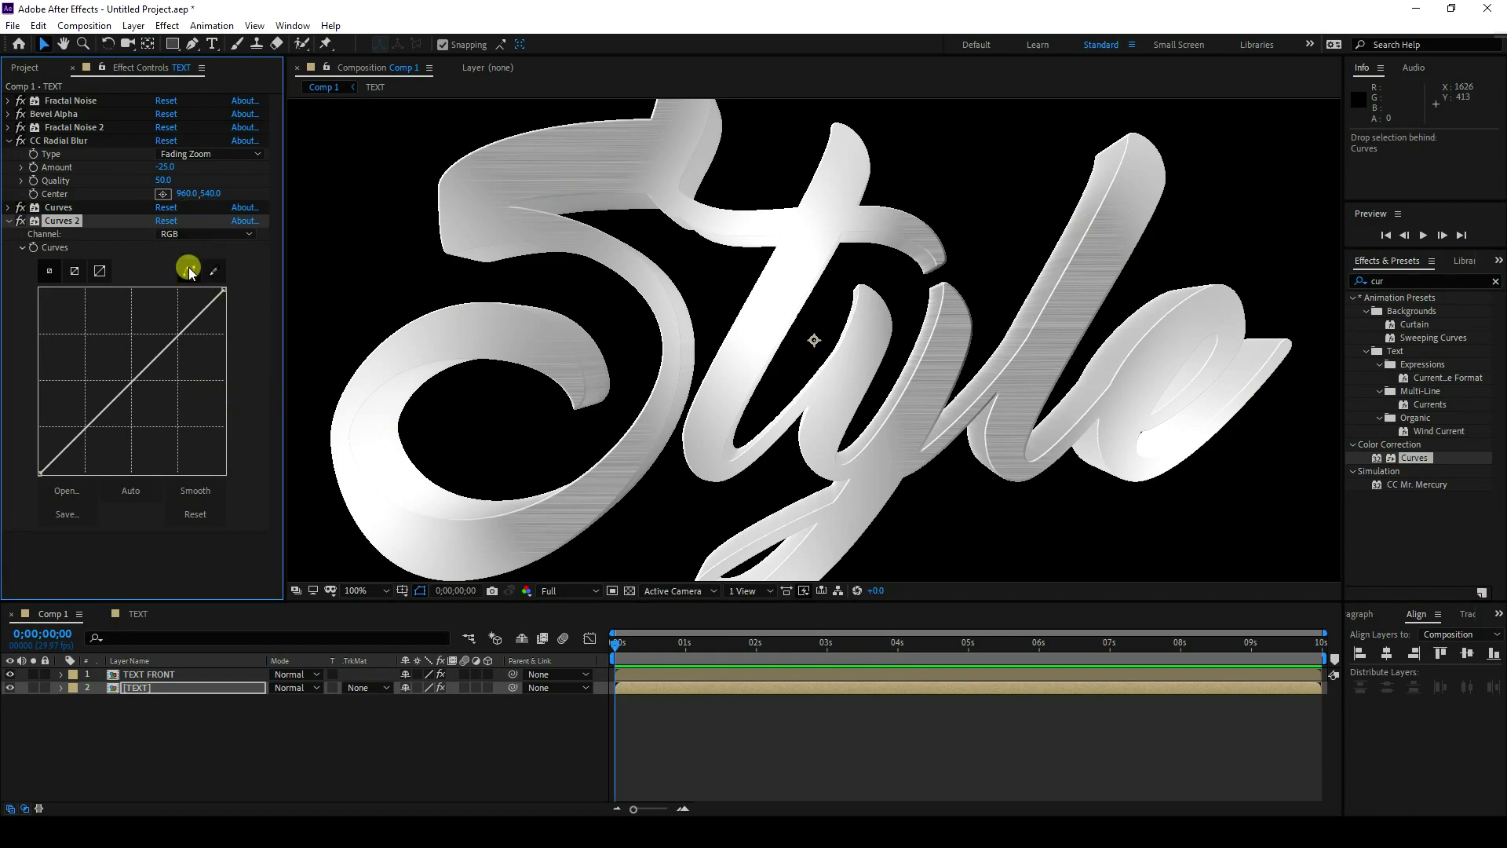
left_click_drag(224, 290, 303, 413)
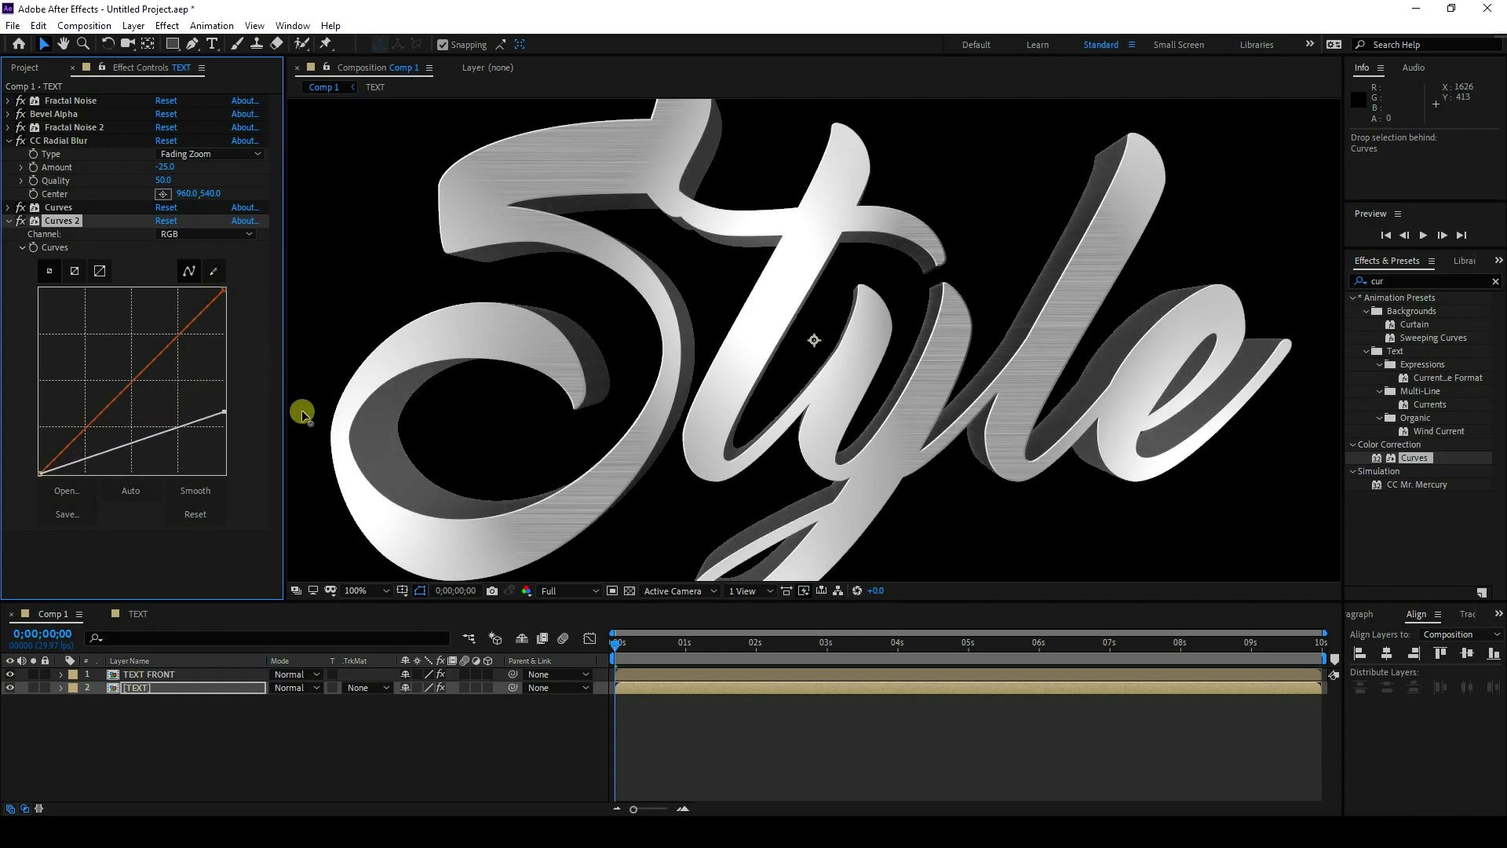
key("period")
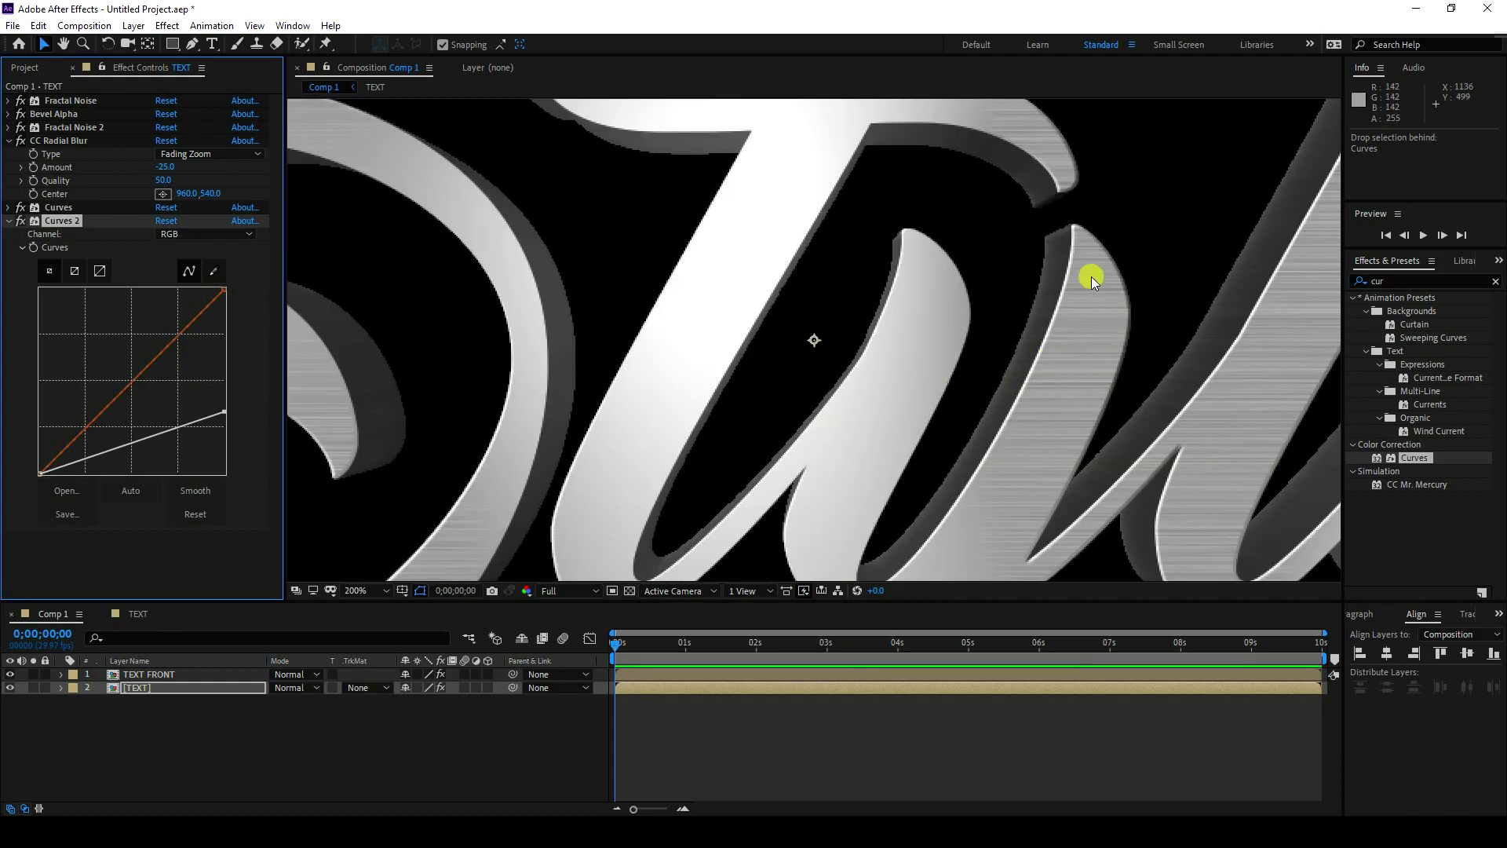
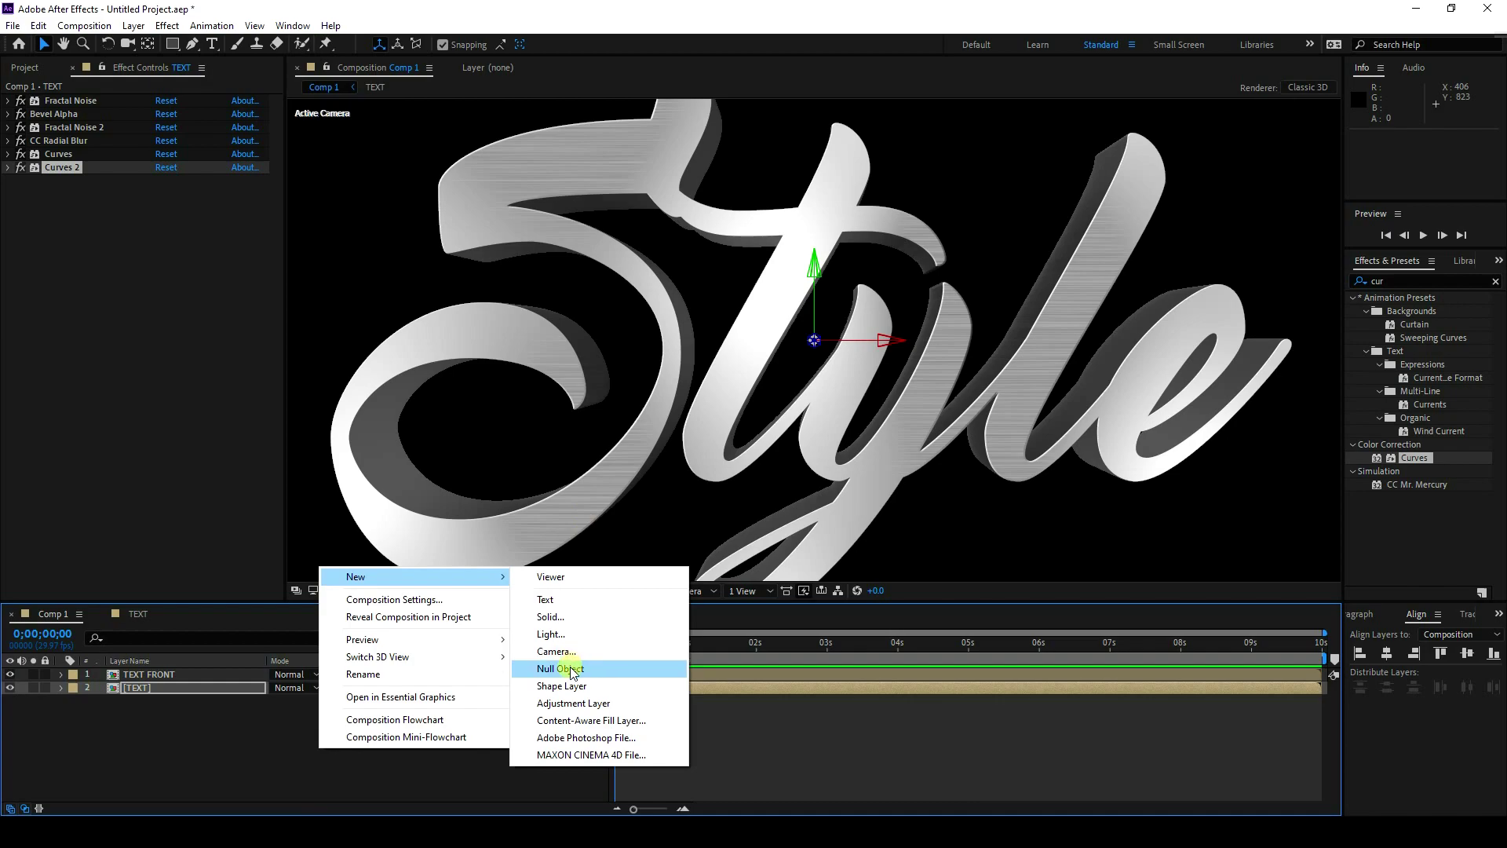
Create a null object and place it above the TEXT FRONT layer.
left_click_drag(145, 686, 149, 668)
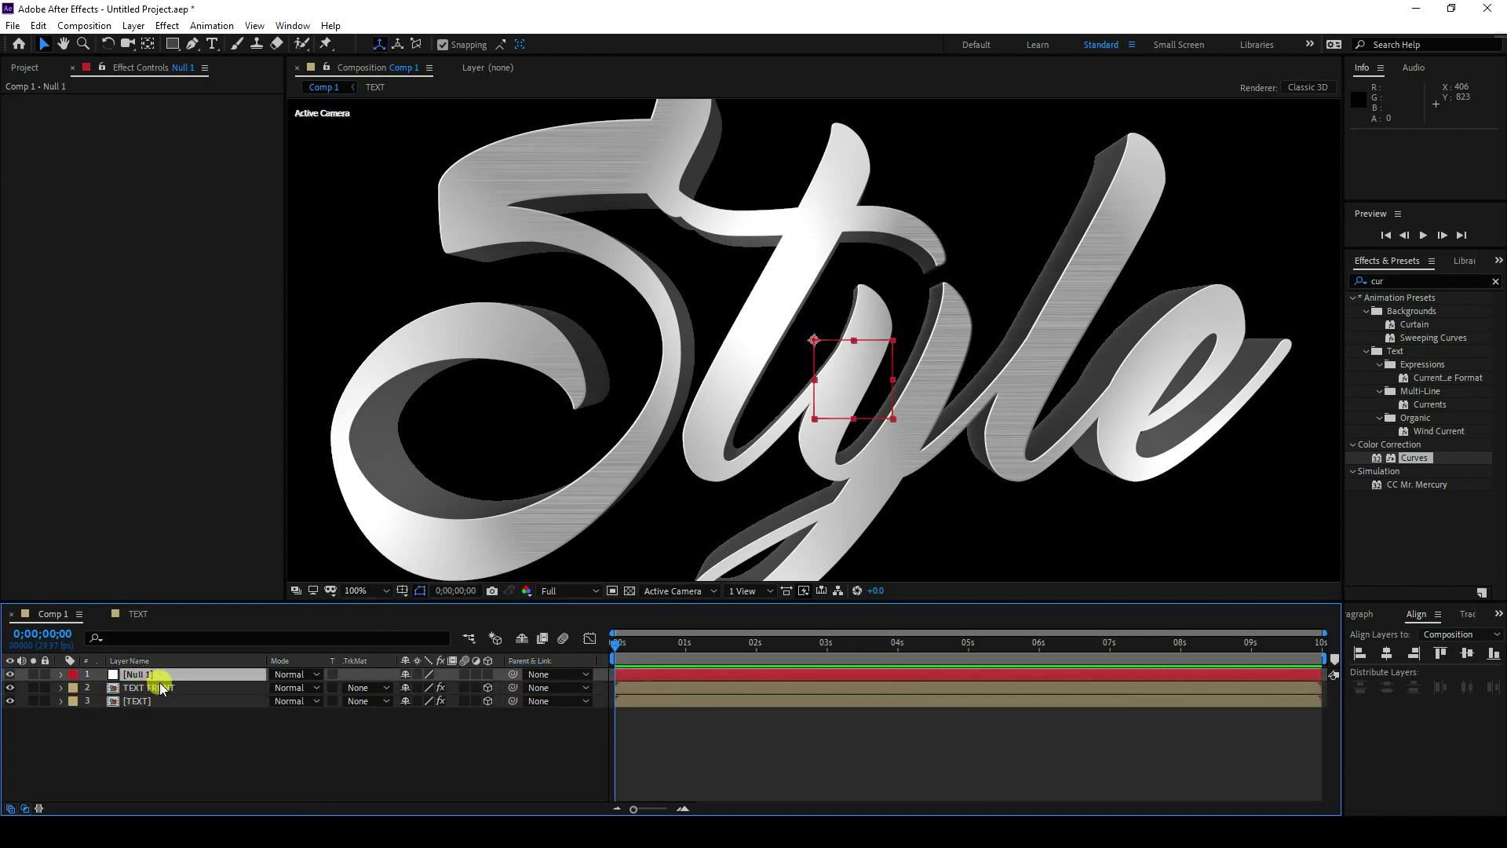
left_click(209, 746)
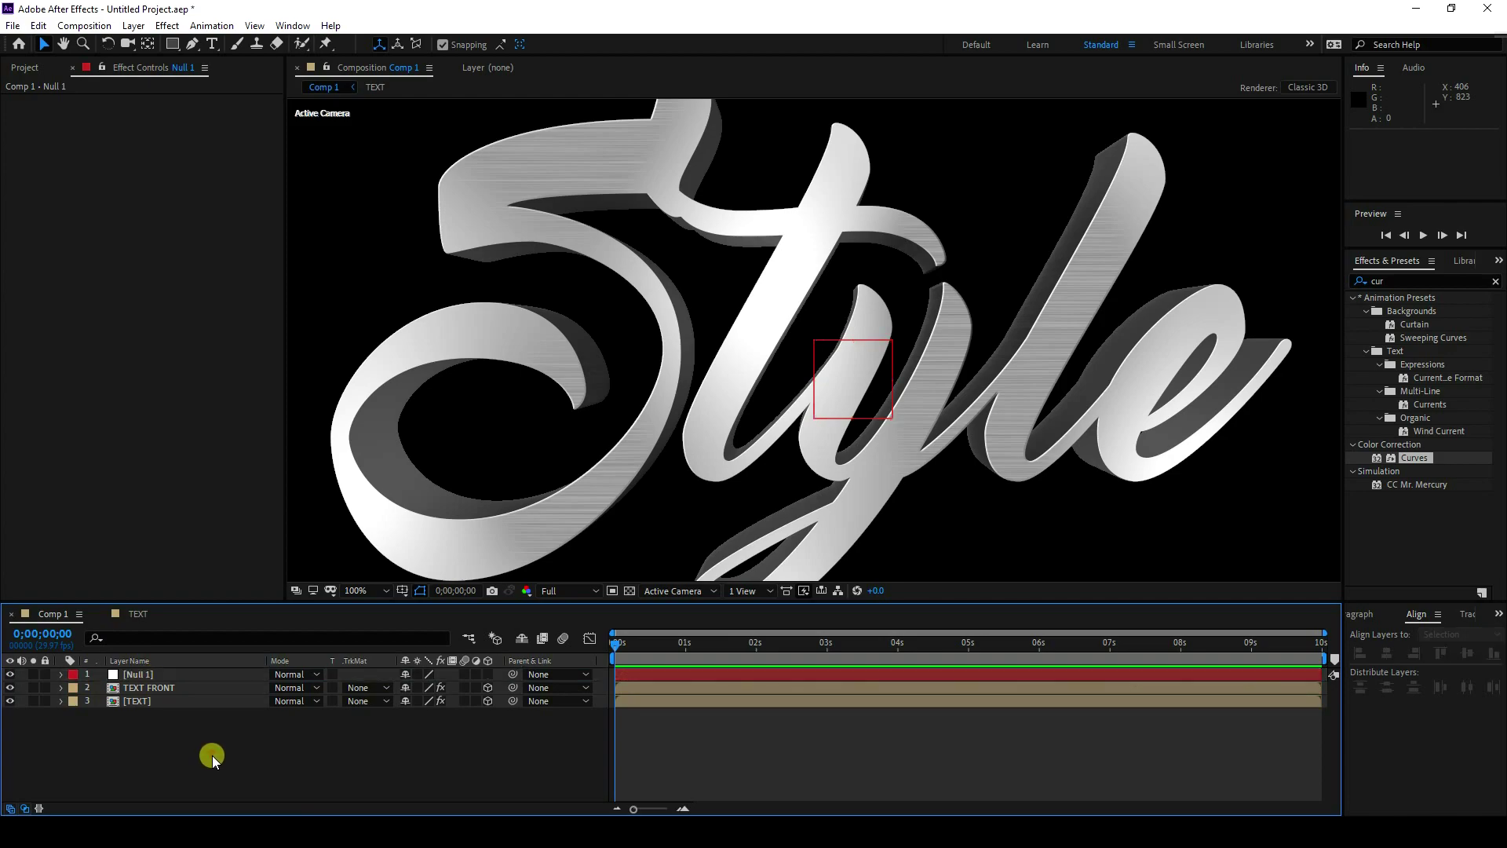
Expand the CC Radial Blur properties of the lower TEXT layer and enlarge the timeline area to show them all.
left_click(139, 701)
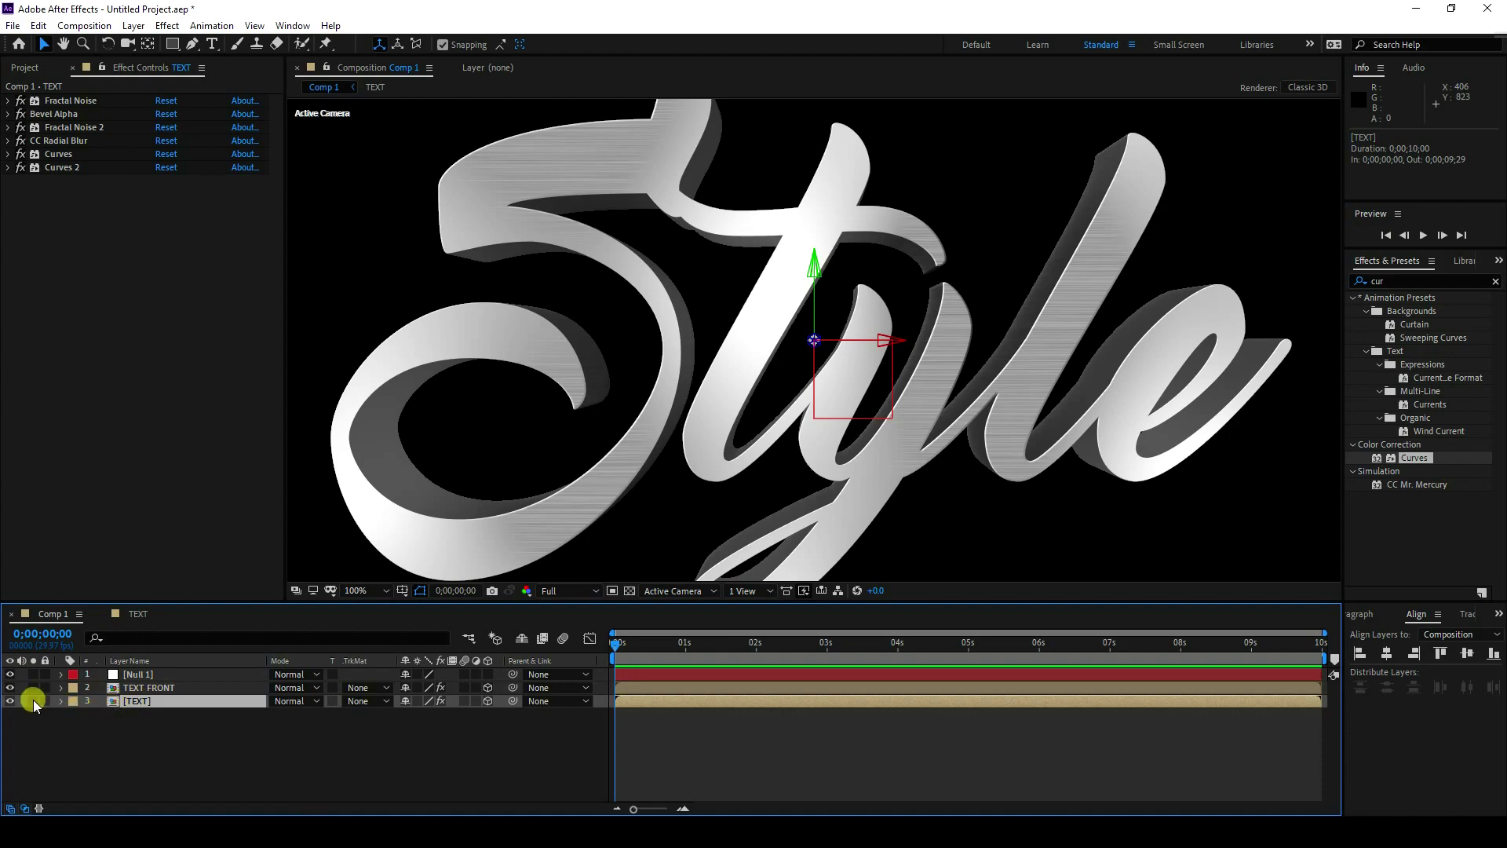
left_click(61, 701)
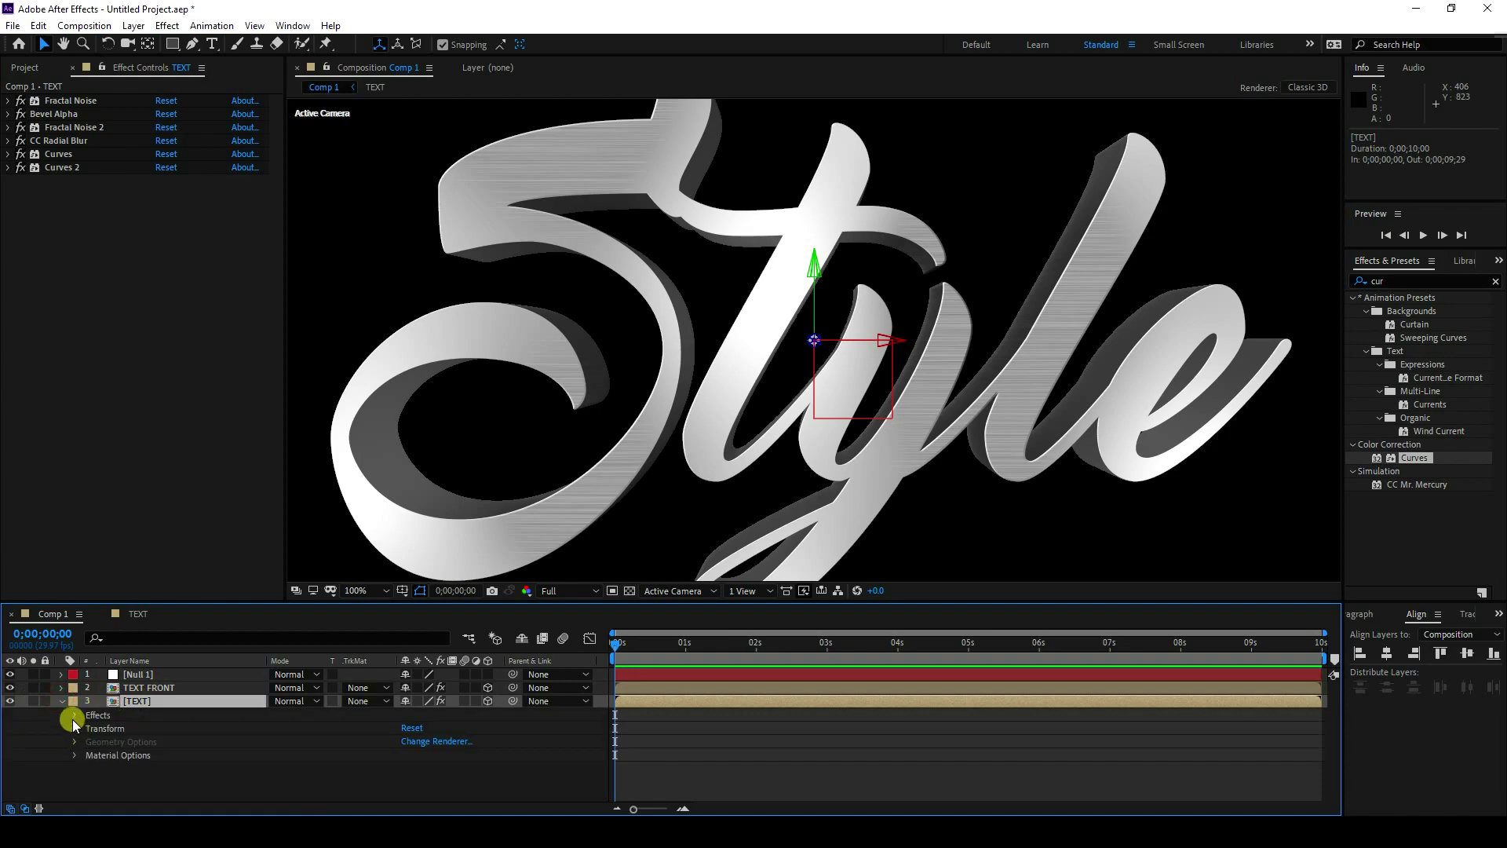
left_click(75, 715)
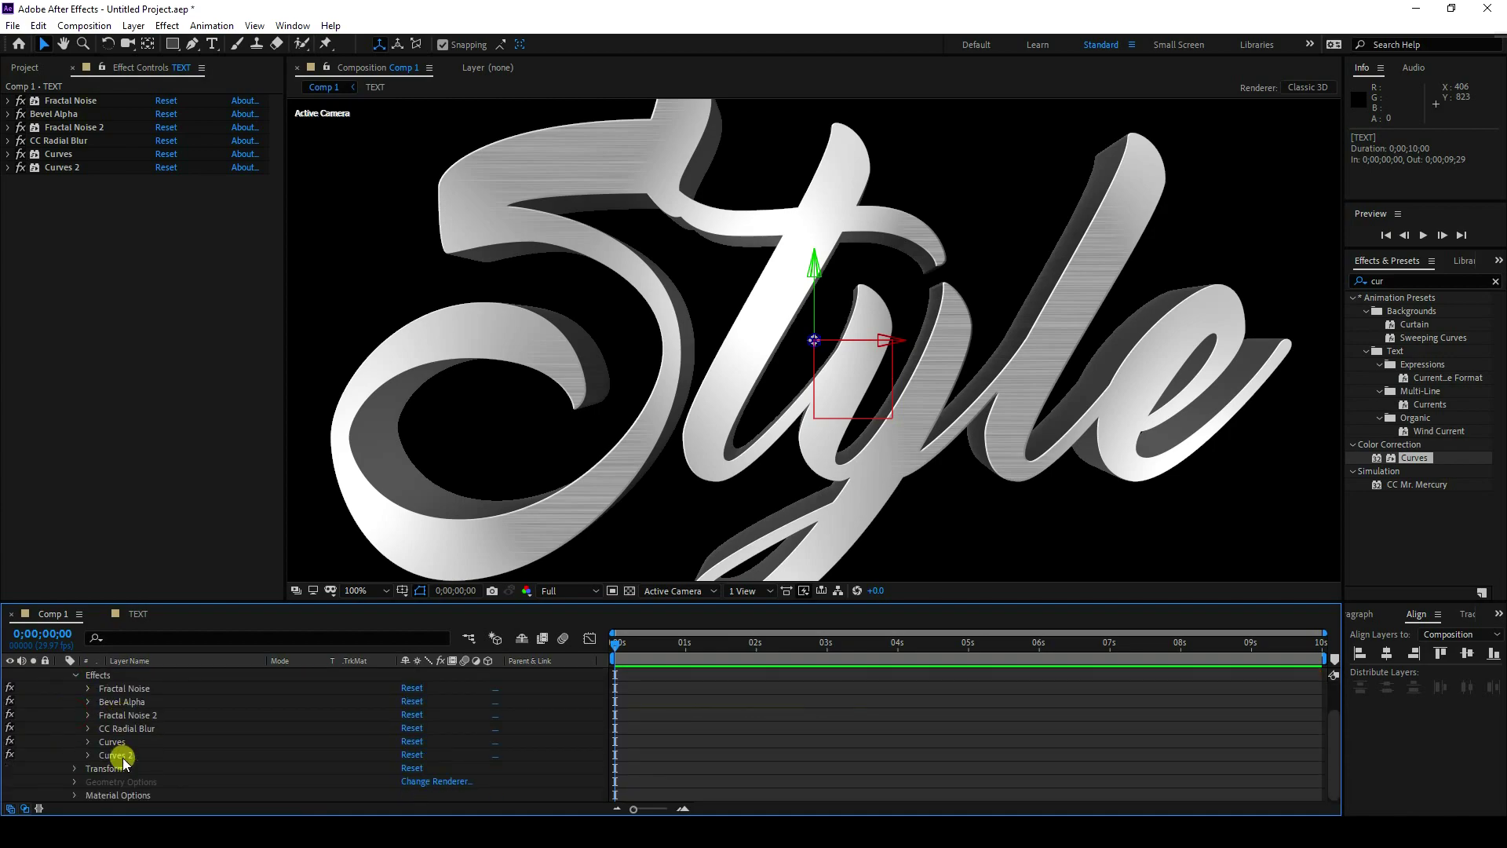
left_click(87, 729)
left_click_drag(199, 601, 290, 468)
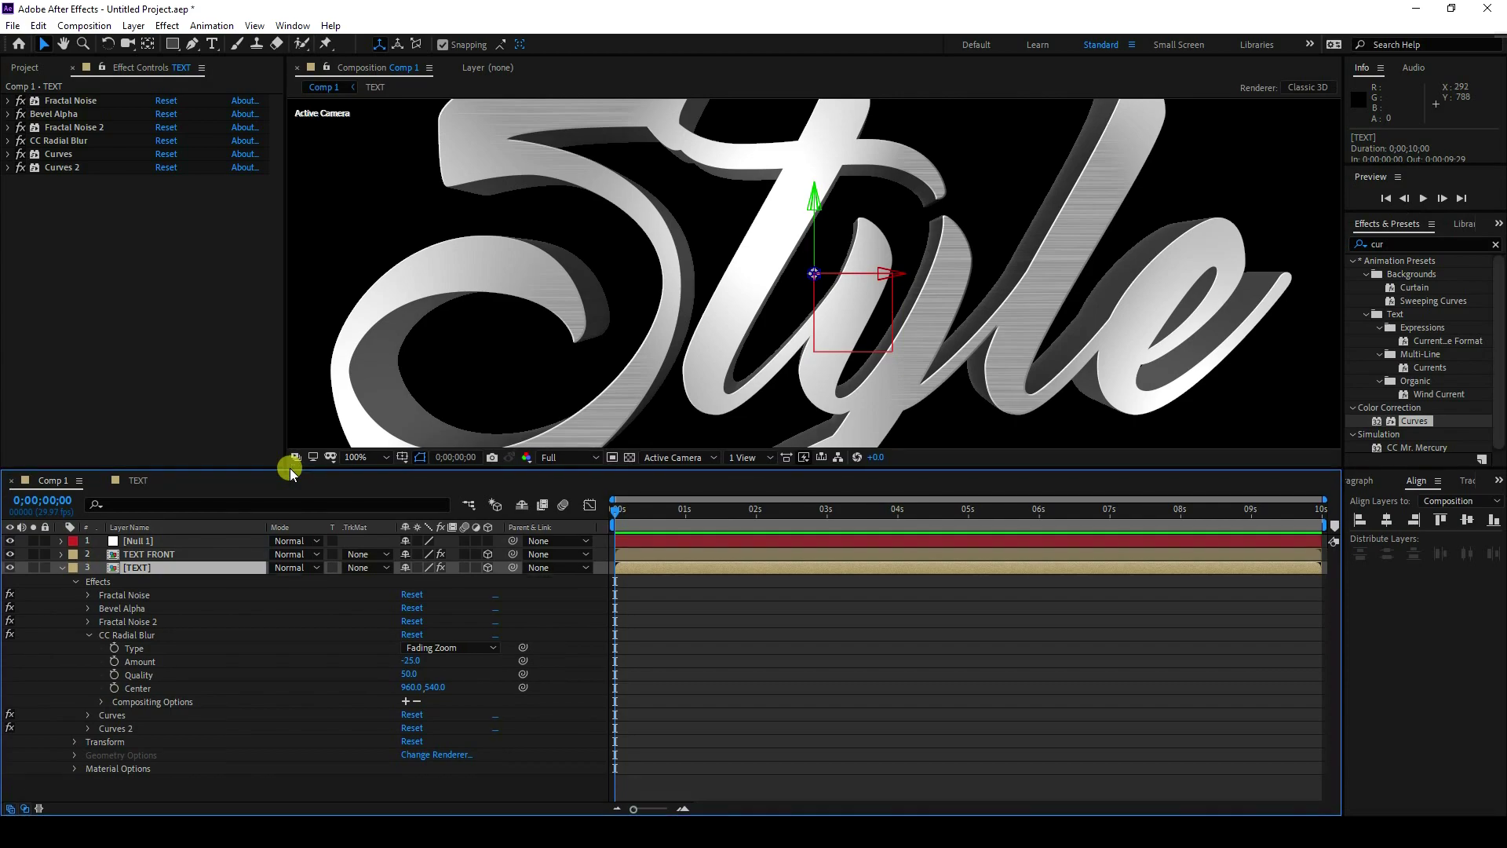
Drive the CC Radial Blur Center with the expression thisComp.layer("Null 1").toComp([0,0,0]); and collapse the TEXT layer.
left_click(114, 688, "alt")
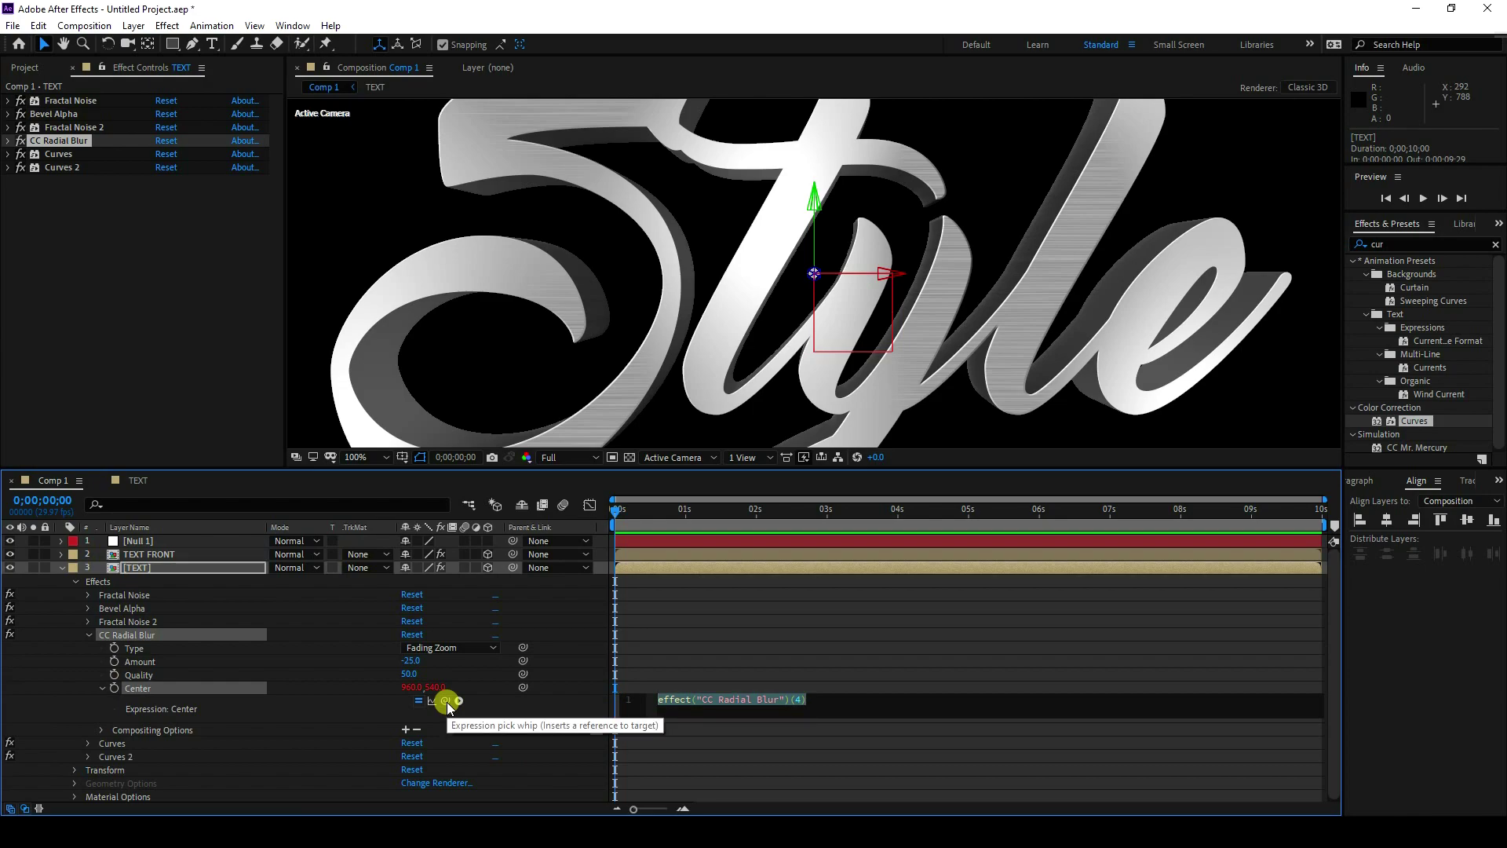
left_click_drag(446, 702, 149, 541)
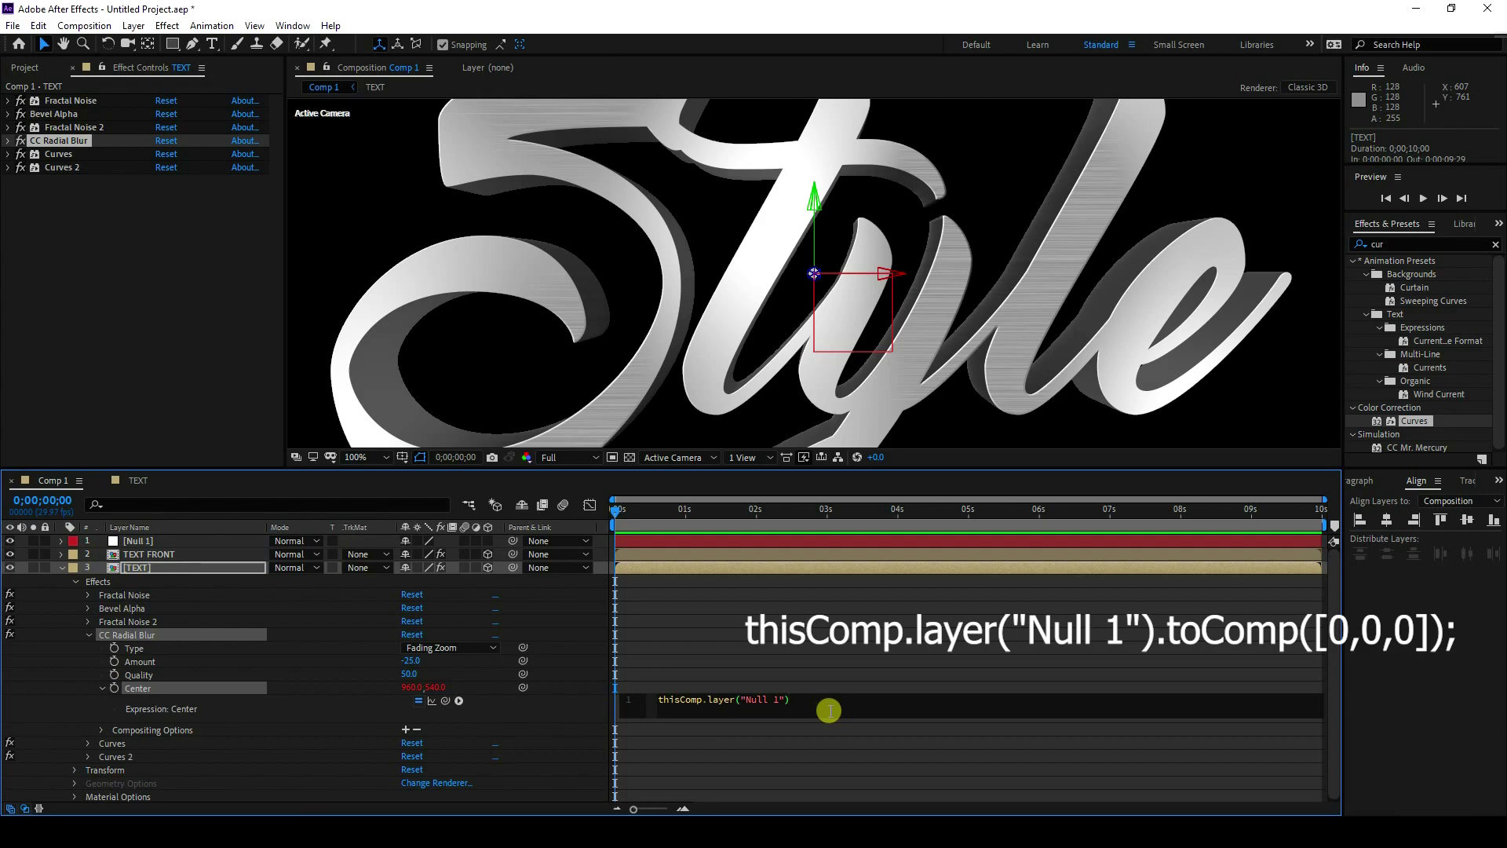
type("to")
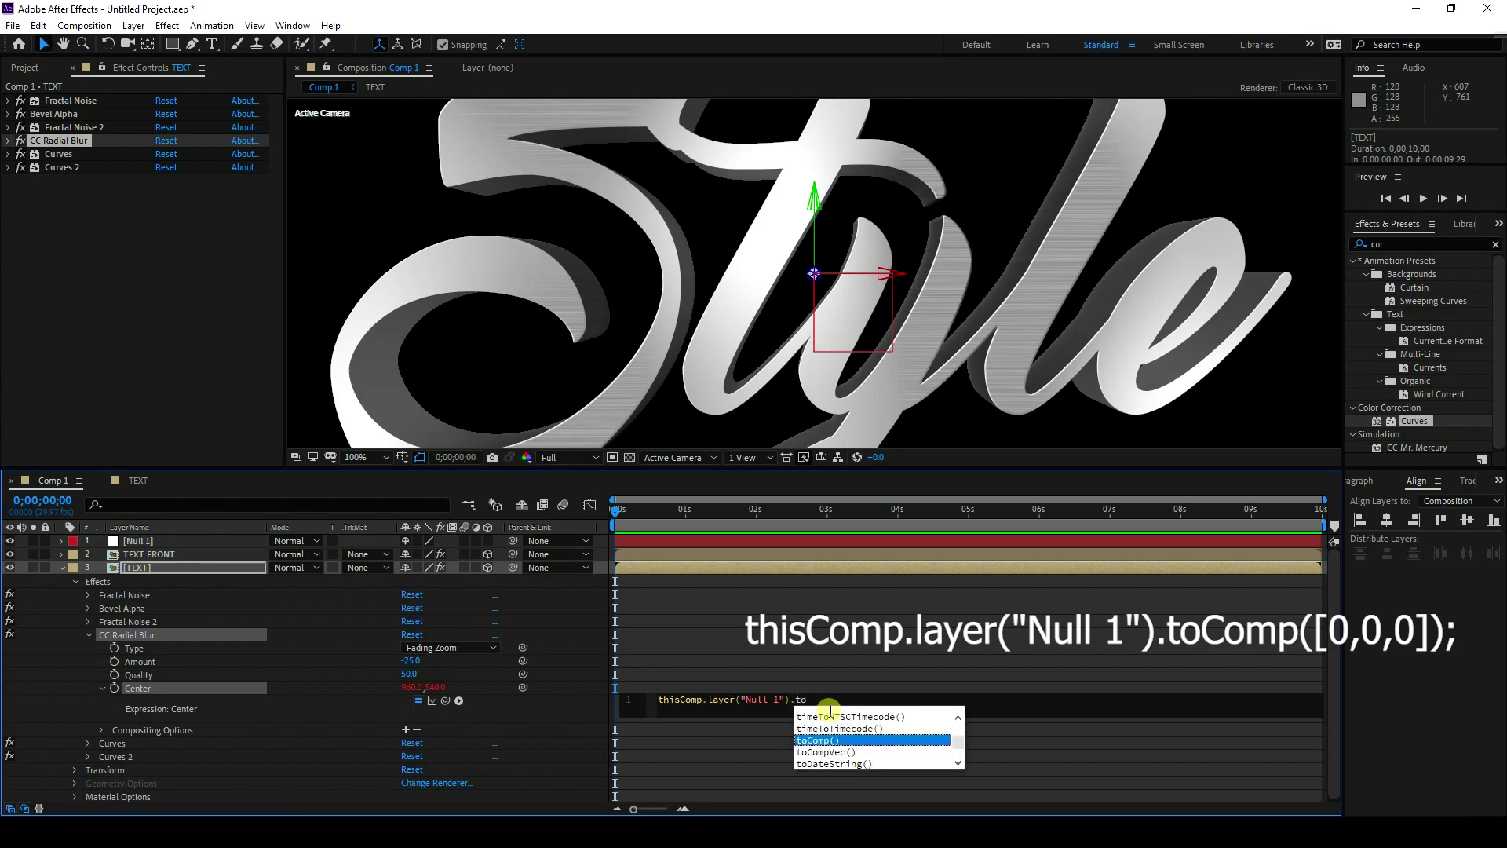
key("Return")
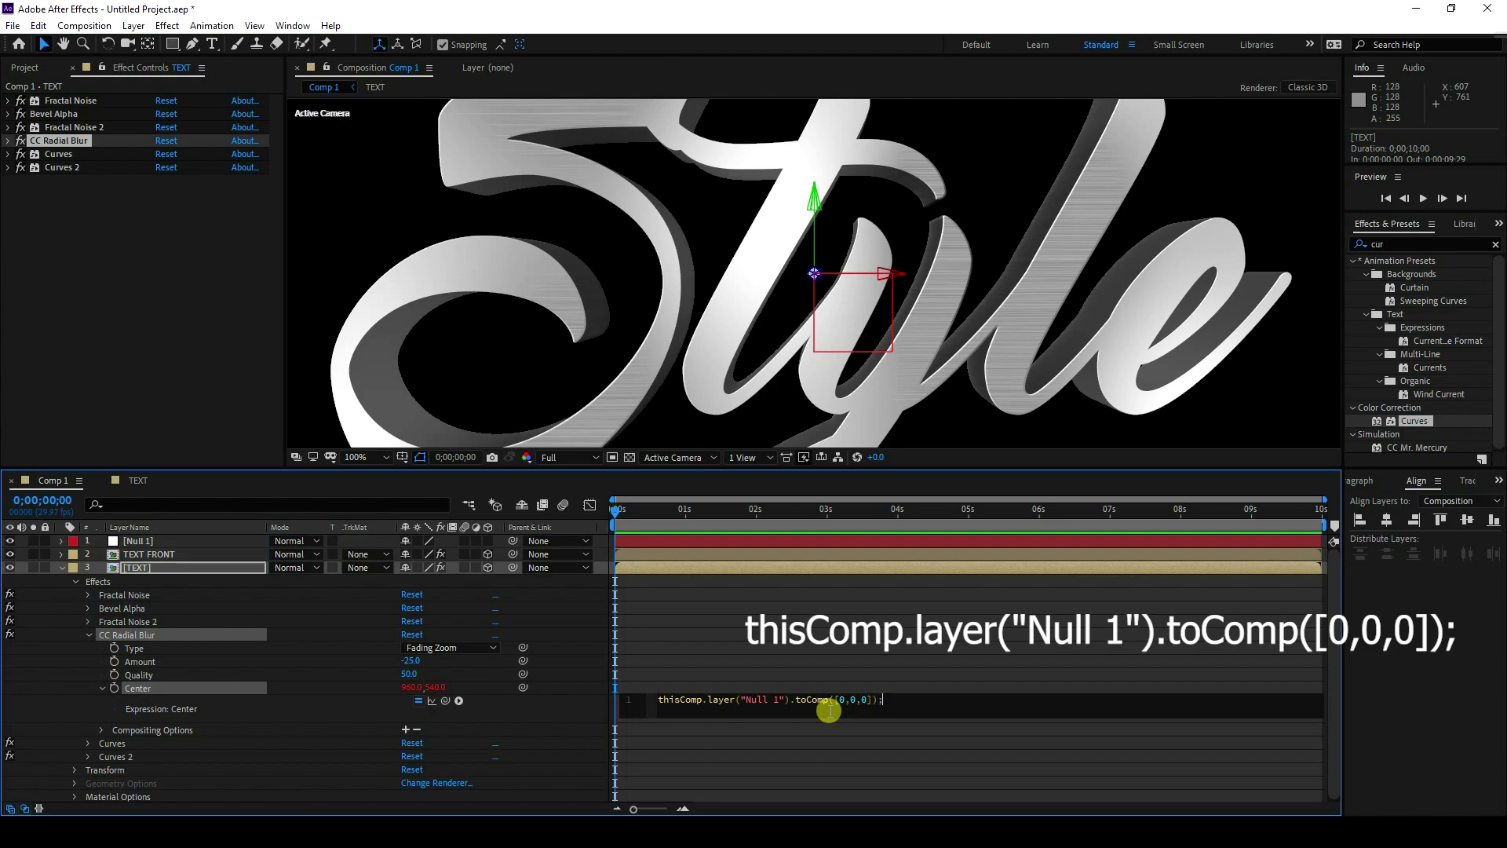
key("KP_Enter")
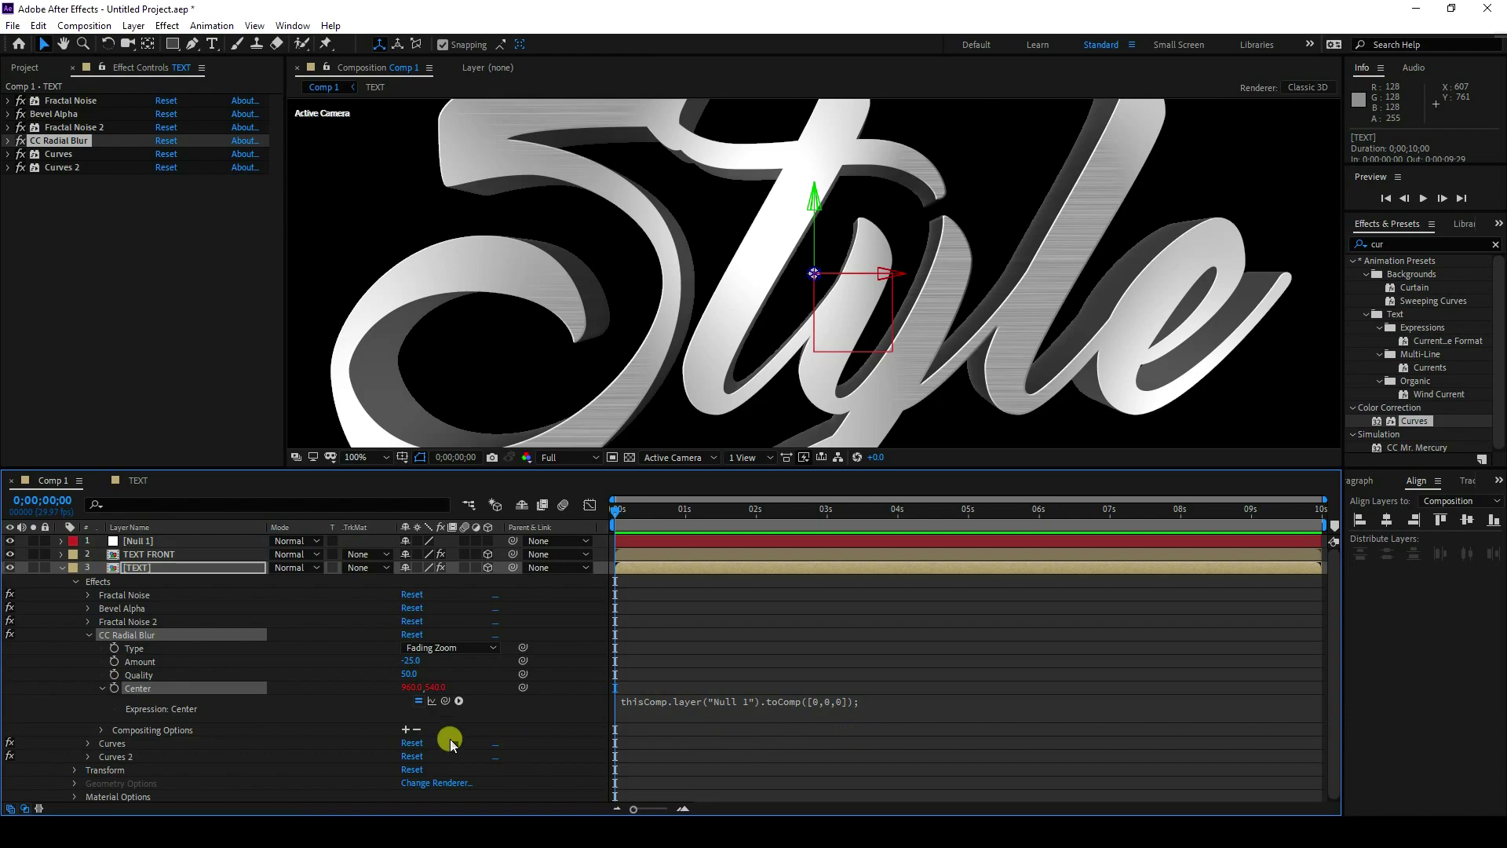
left_click(62, 567)
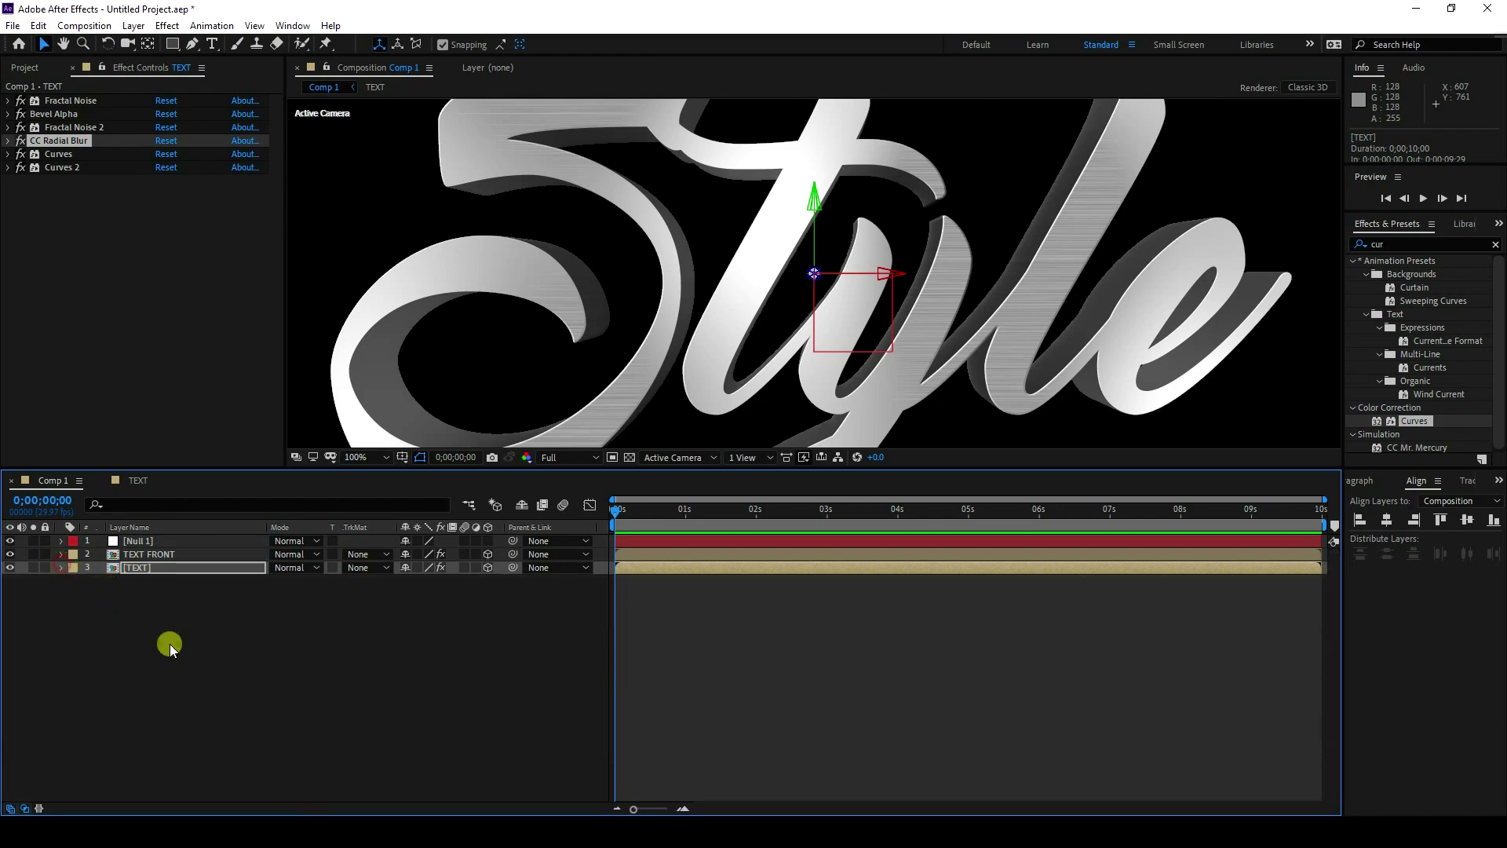
left_click(190, 650)
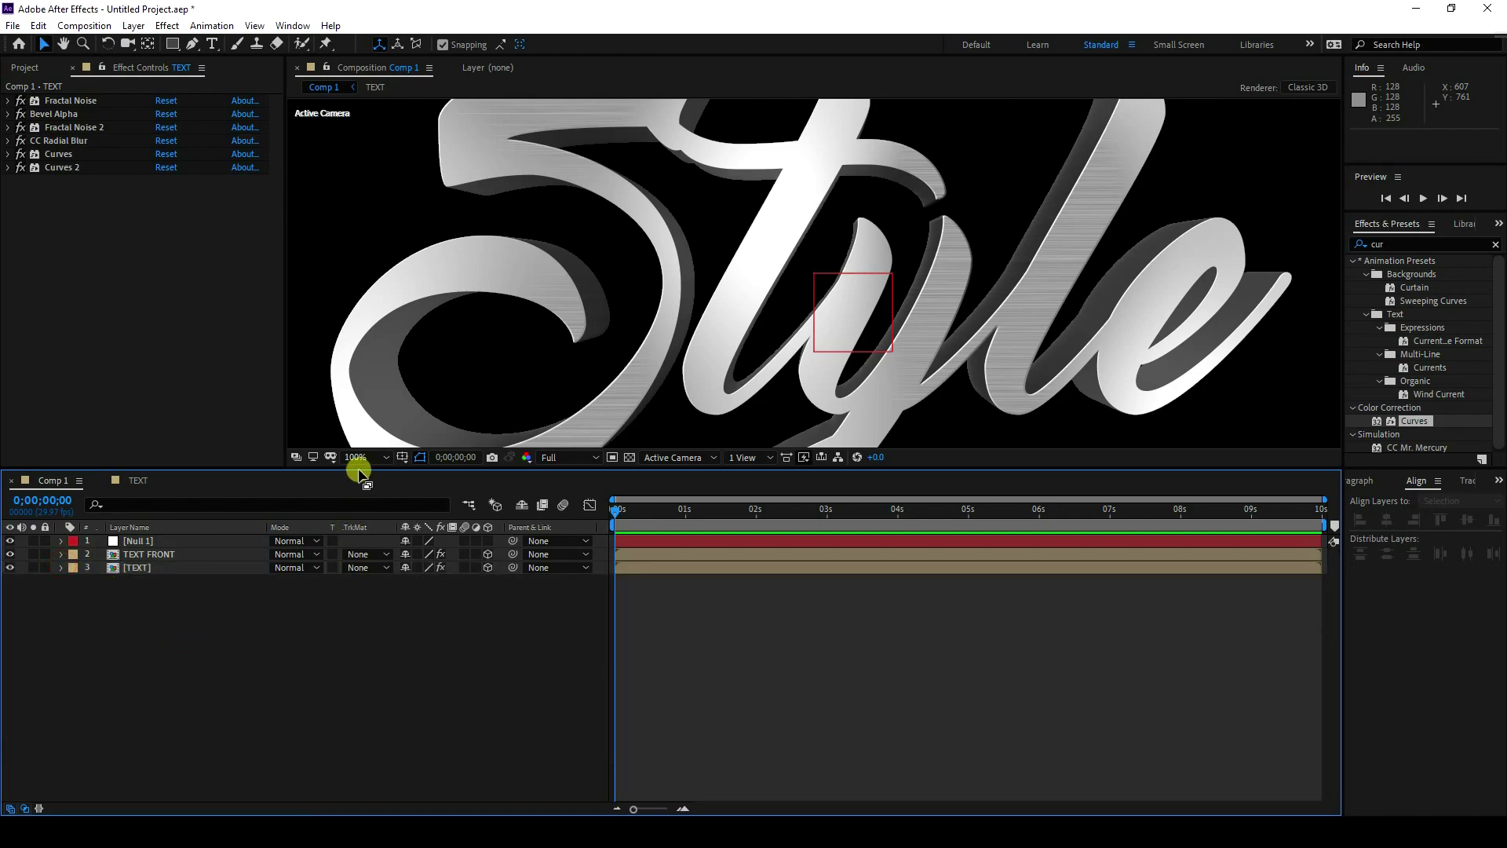
Add a two-node camera with the 35mm preset to the composition.
left_click_drag(368, 469, 361, 579)
right_click(287, 755)
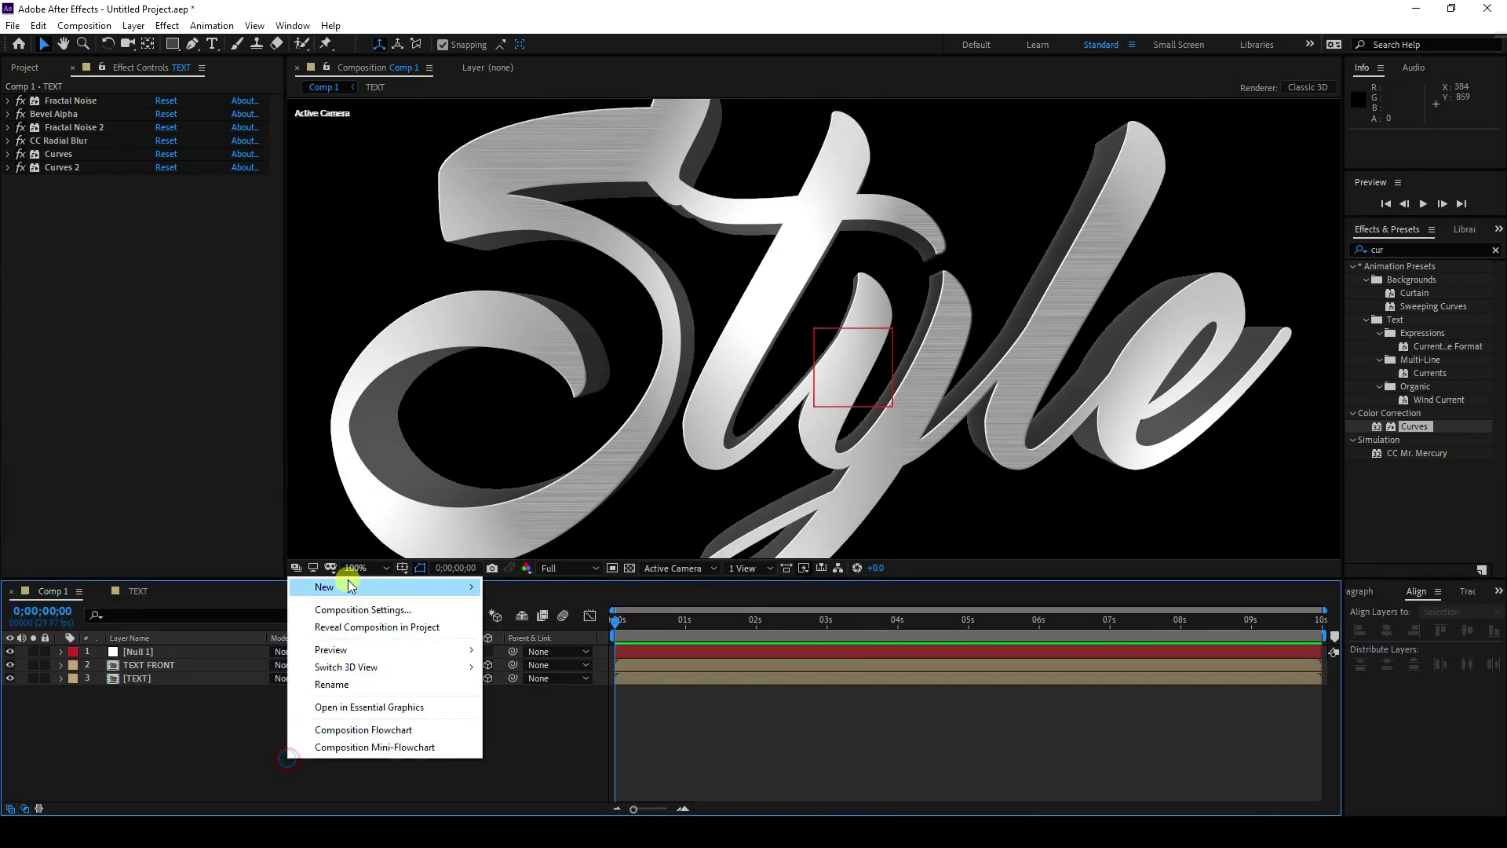
mouse_move(351, 587)
left_click(528, 658)
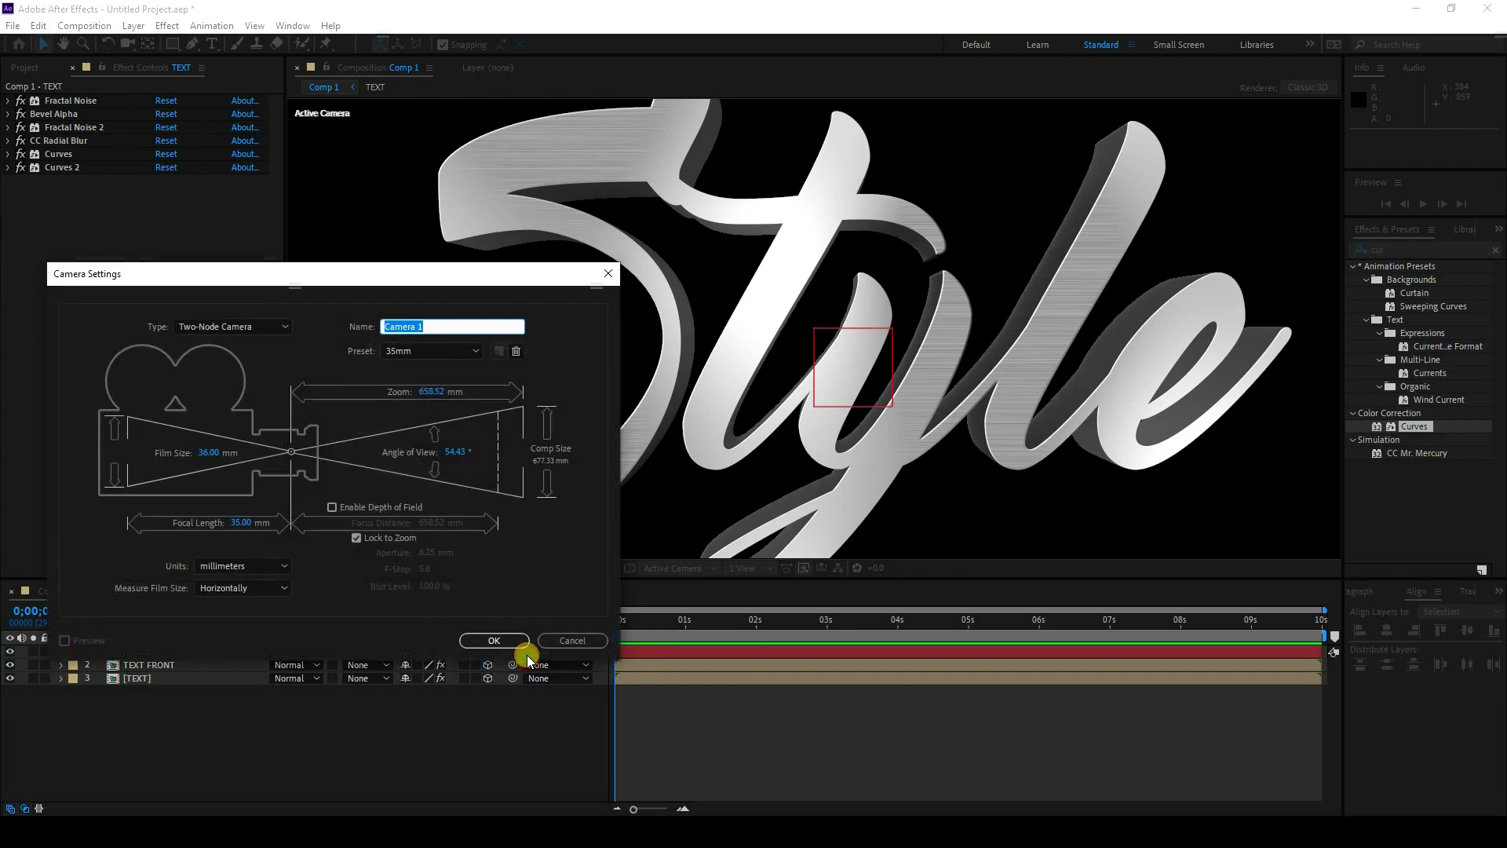
left_click(492, 640)
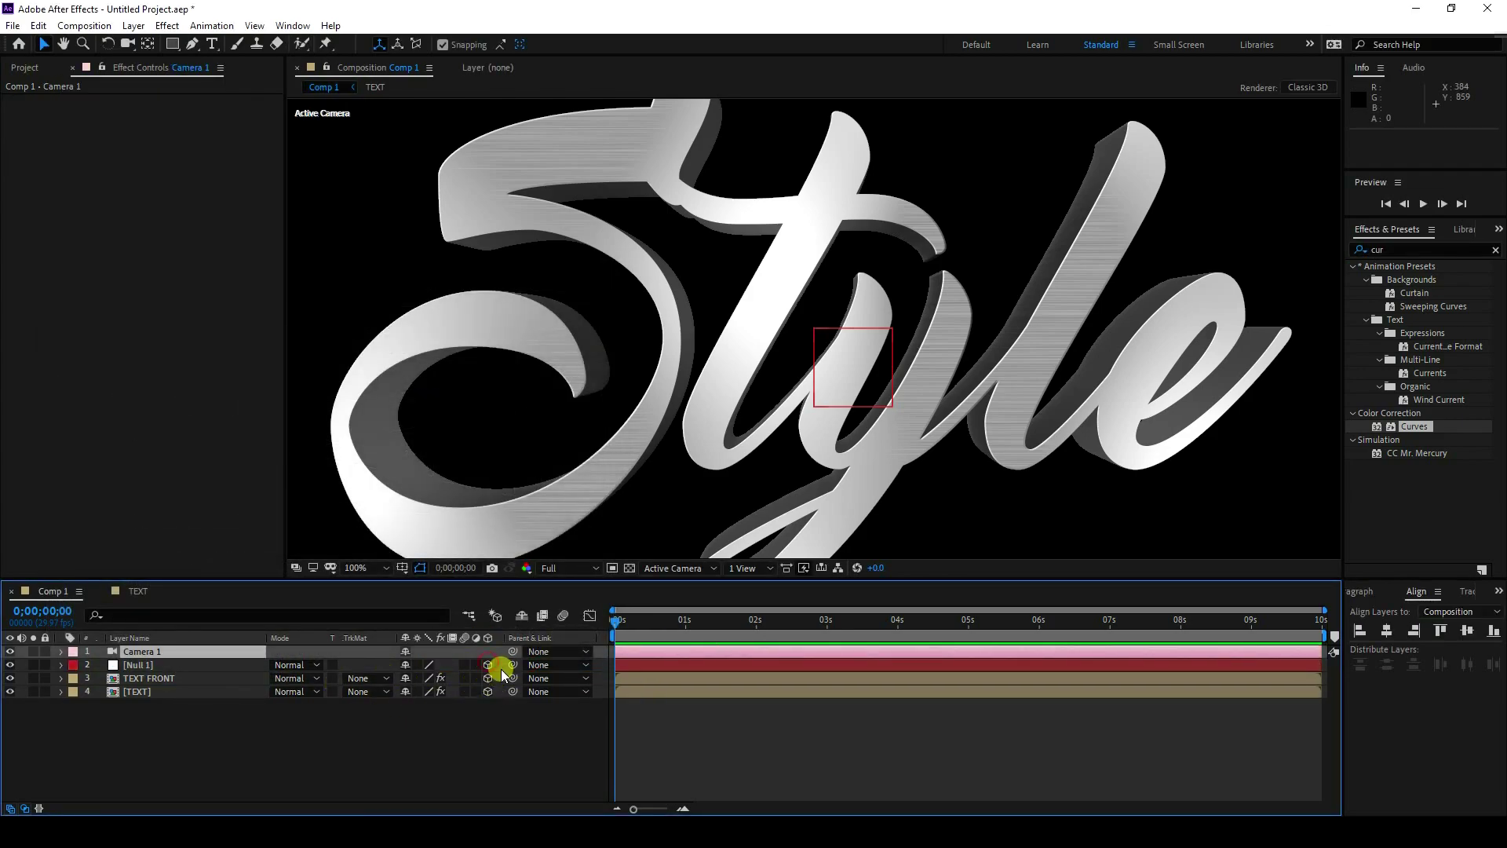
Orbit the camera to one side of the text and across to the other to test the extrusion's perspective.
left_click(127, 45)
left_click_drag(662, 380, 787, 340)
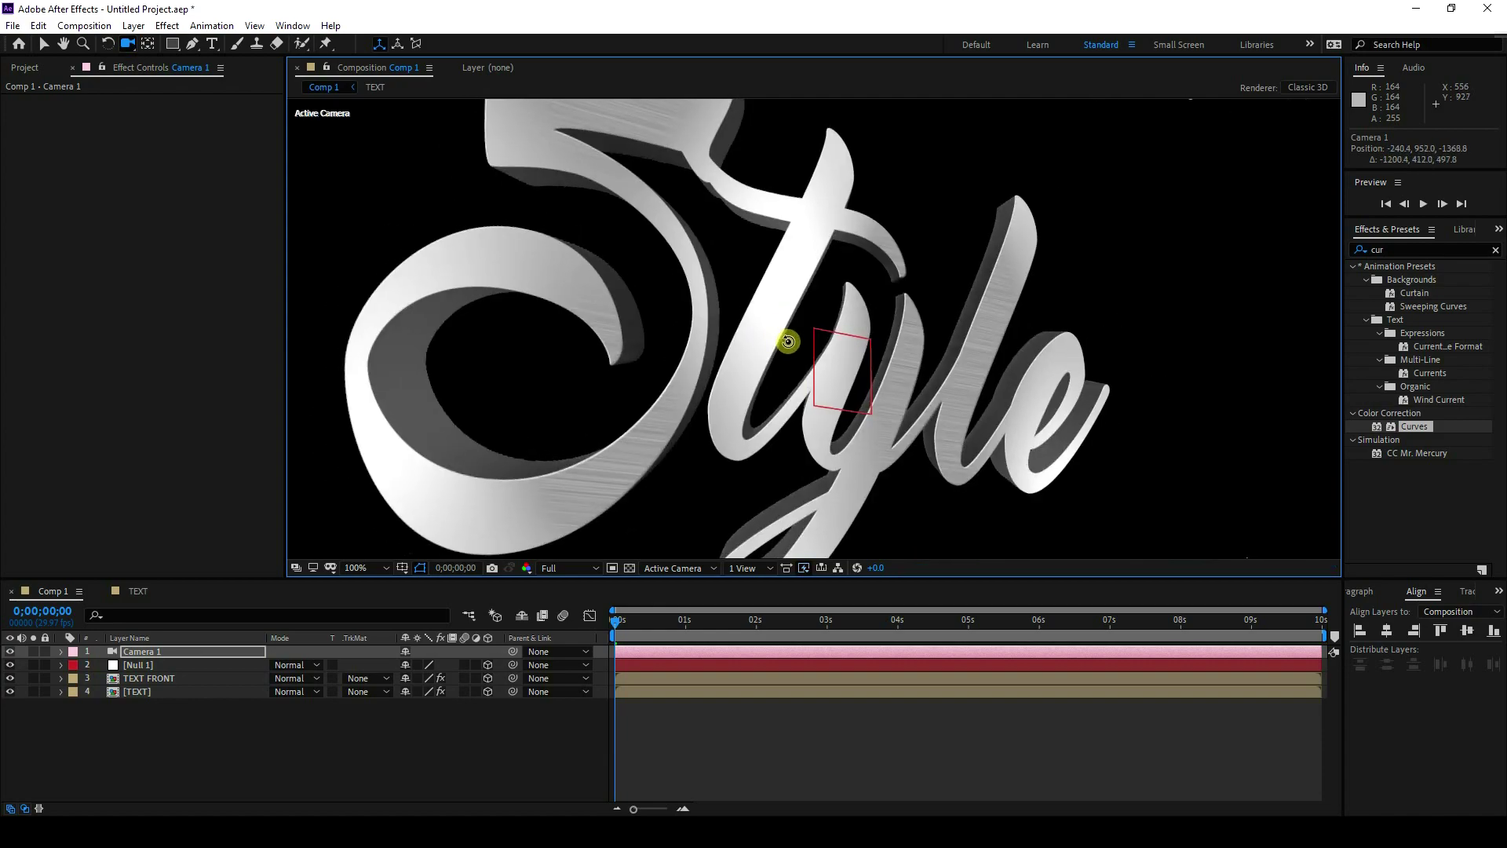
left_click_drag(784, 463, 549, 487)
left_click(441, 665)
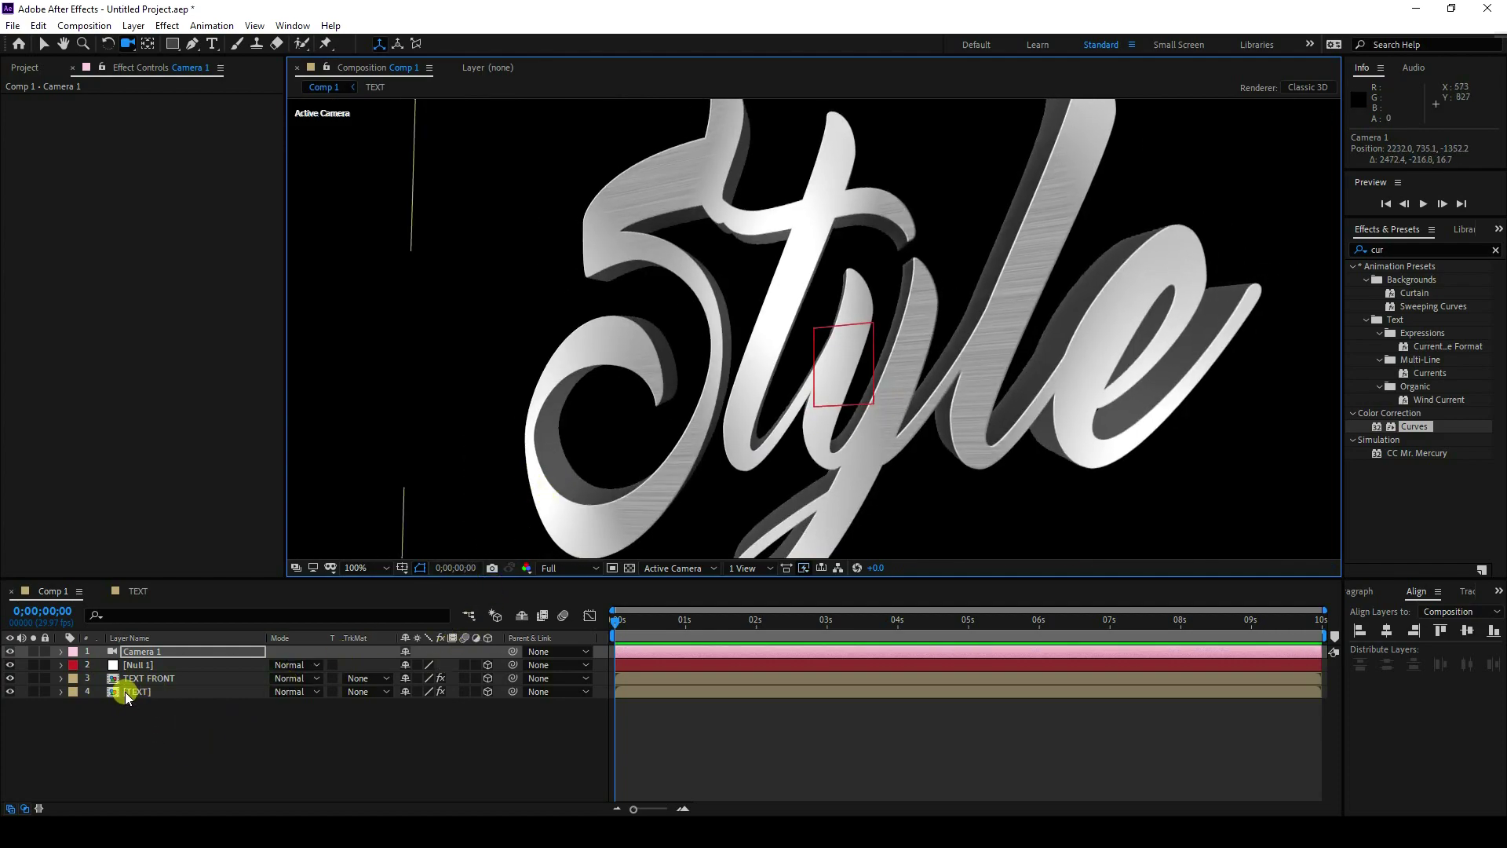
Show the null object's position and set its Z value to 5000, after trying 20000 and 3000.
left_click(135, 666)
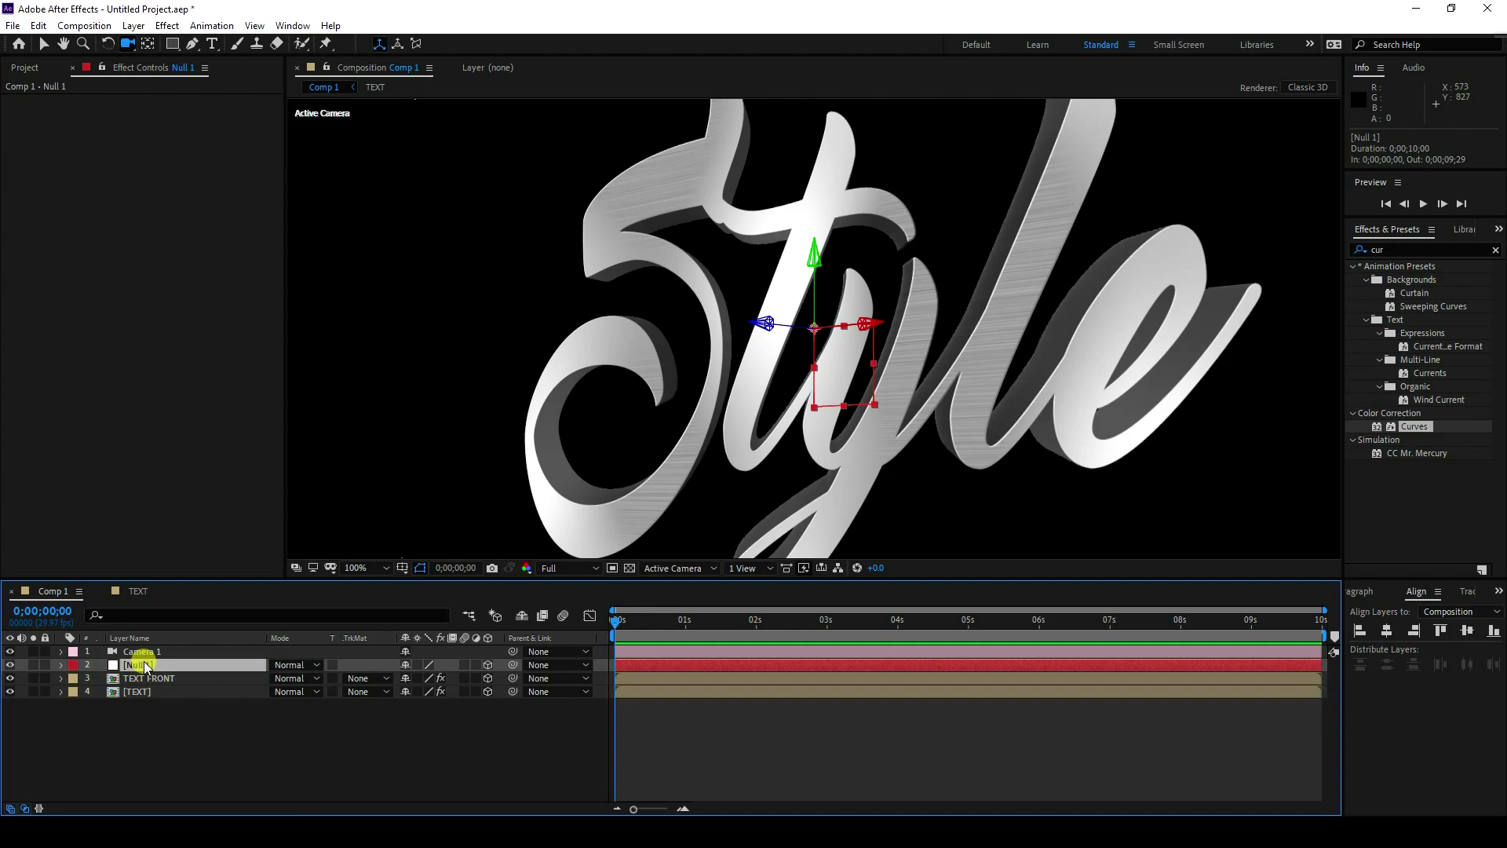
key("p")
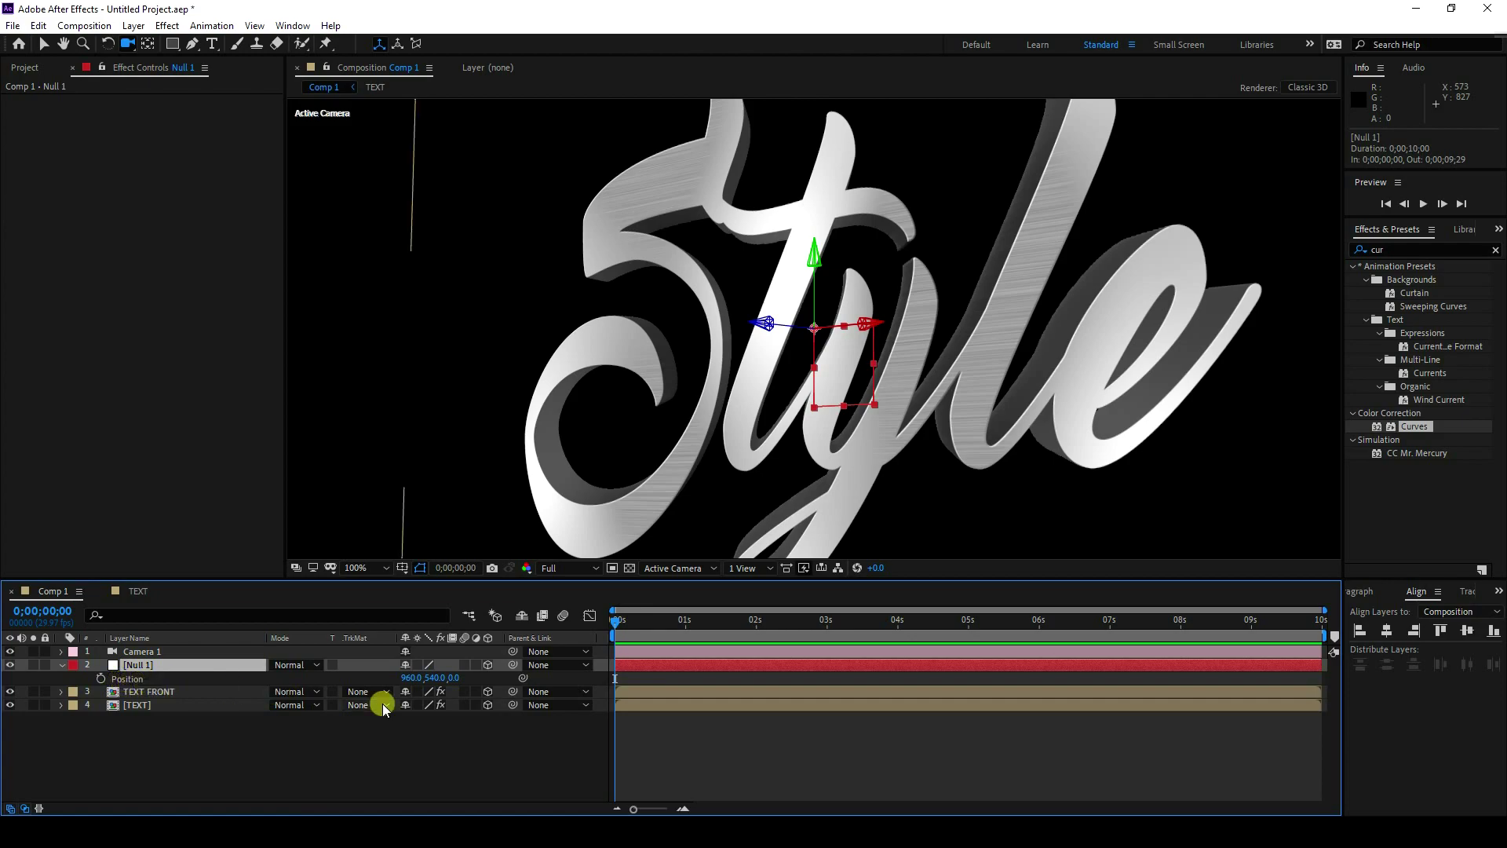
left_click_drag(456, 679, 881, 653)
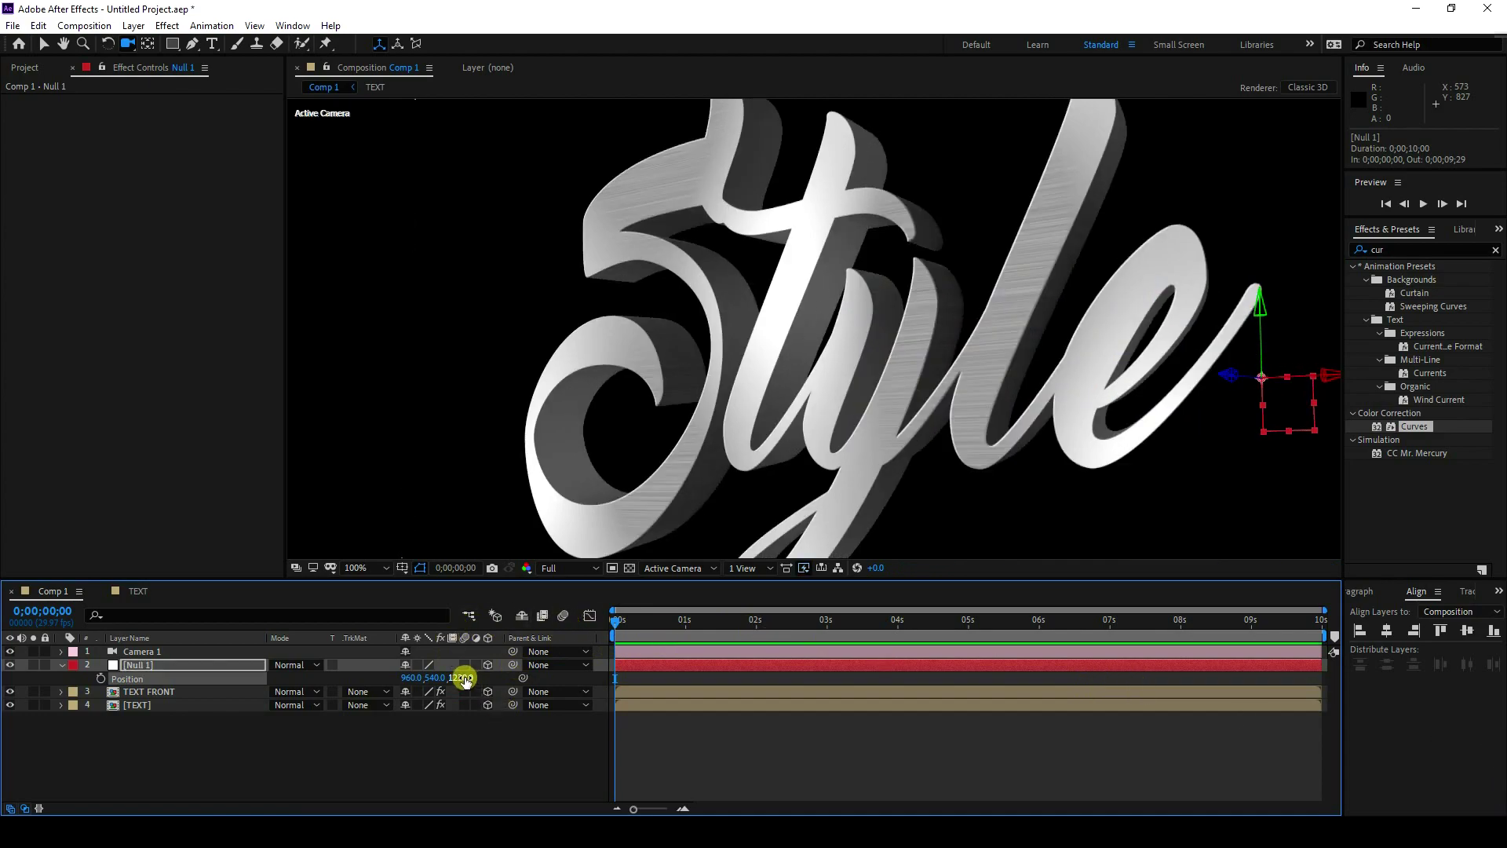
type("20000")
key("Return")
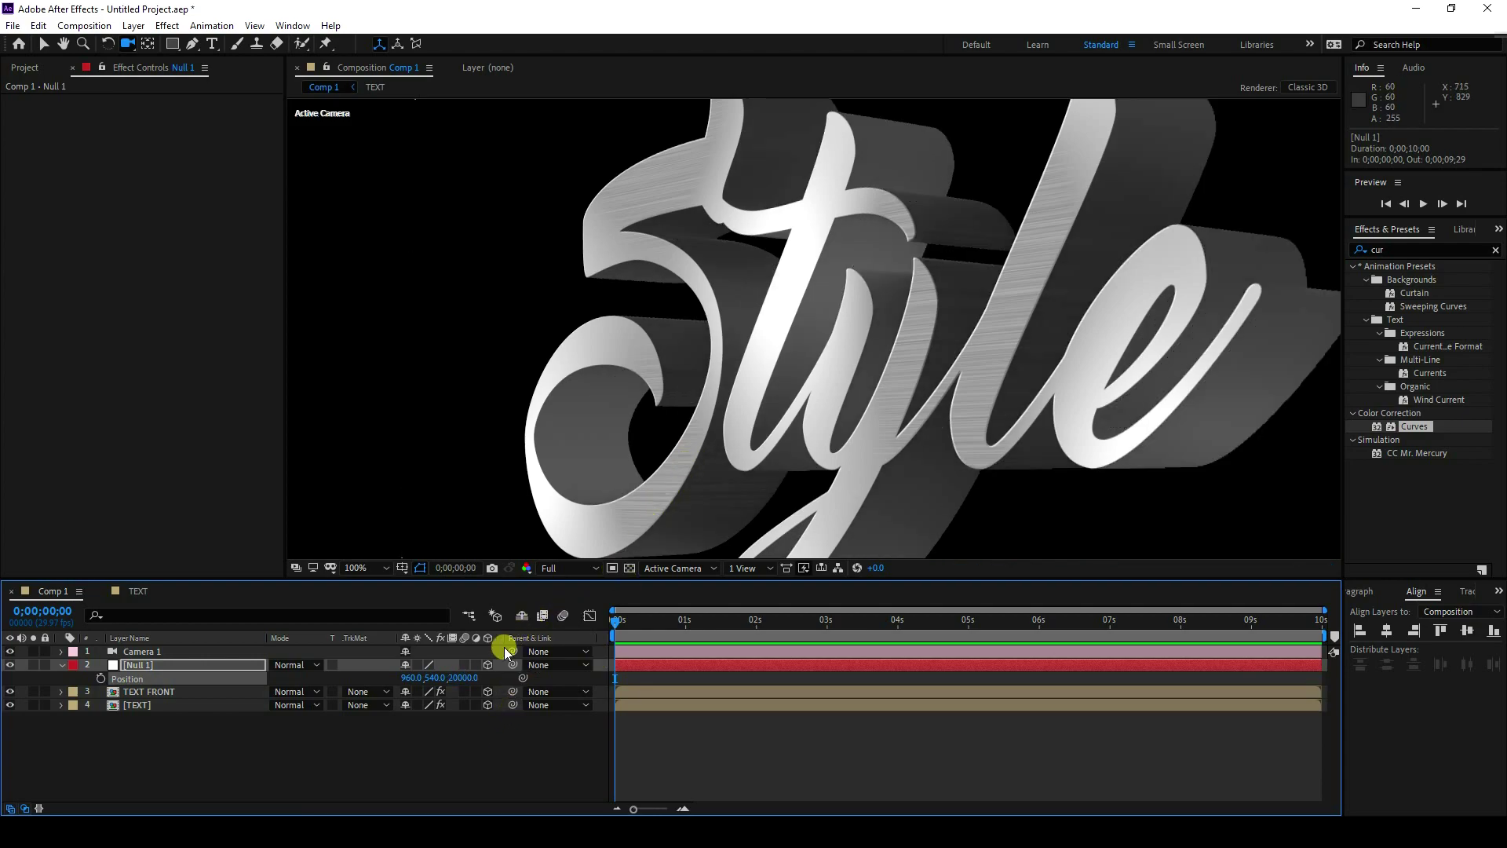
left_click(466, 677)
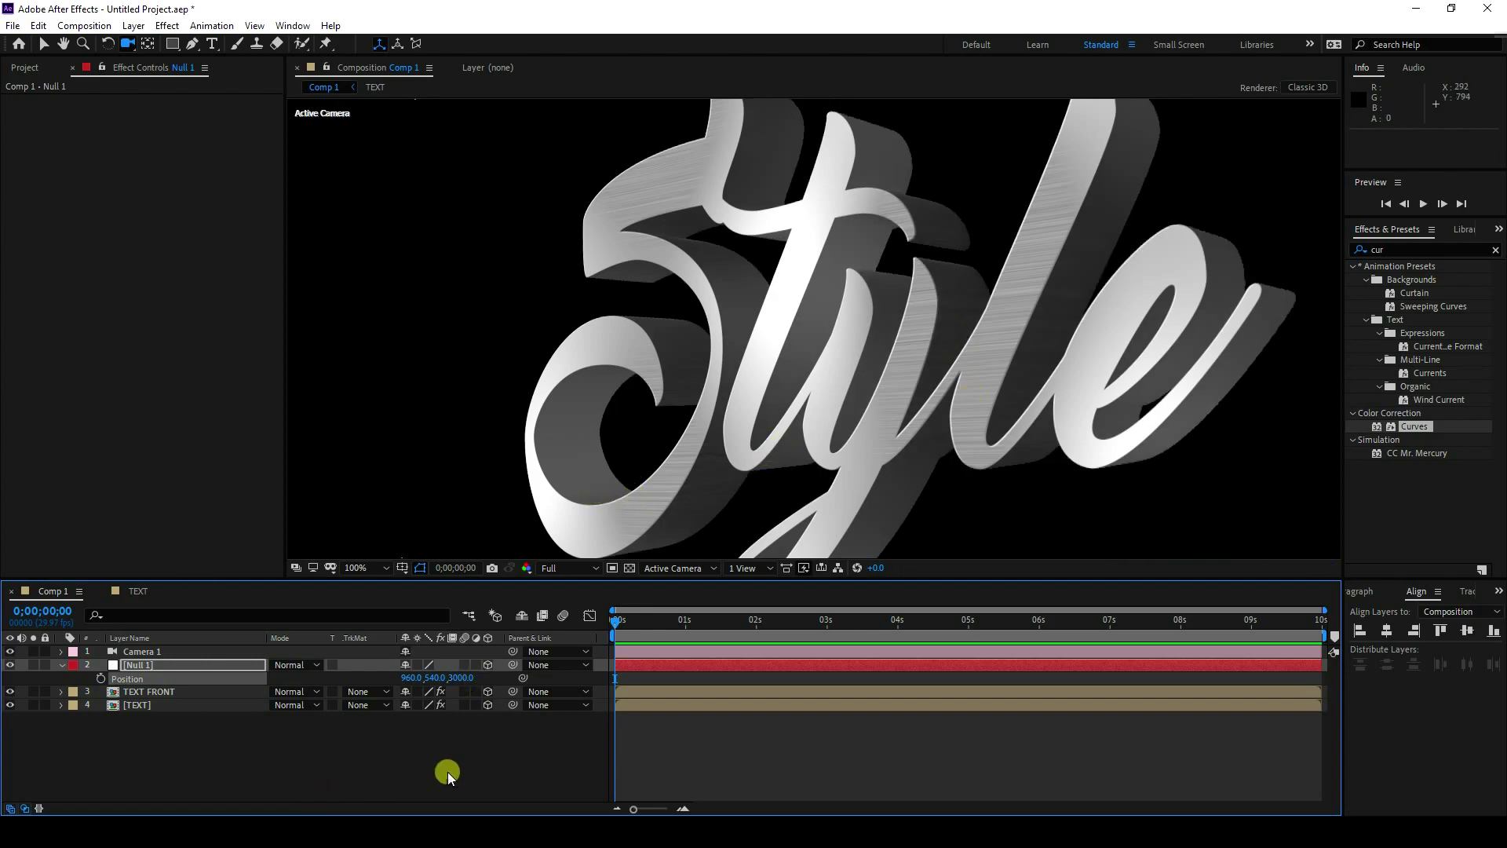
left_click(460, 678)
type("5000")
key("Return")
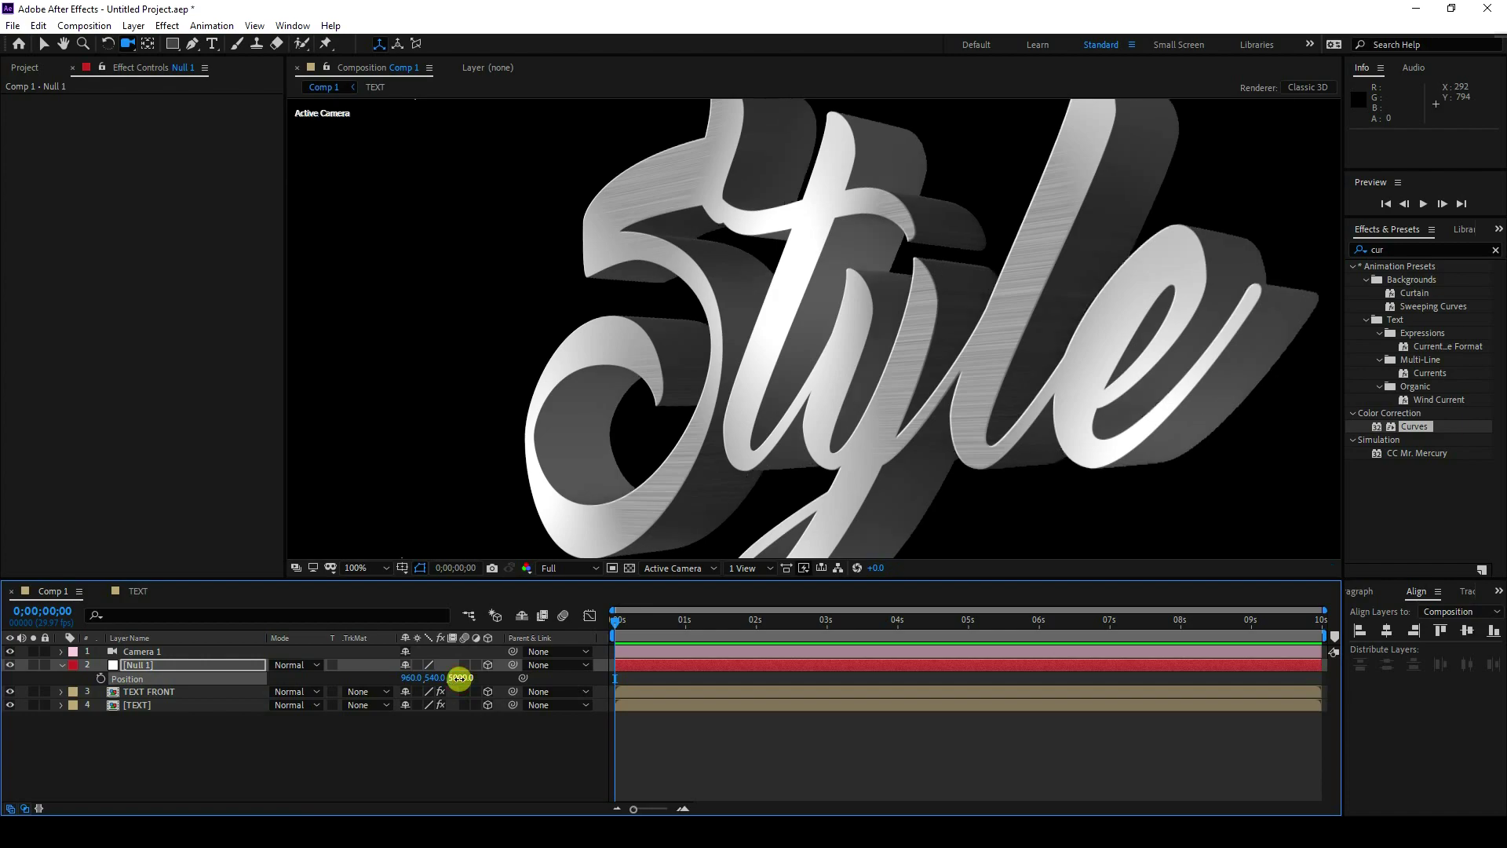
Dolly the camera closer to the text and orbit it to a low angle that keeps the word framed.
key("comma")
key("comma")
key("period")
key("period")
key("comma")
key("comma")
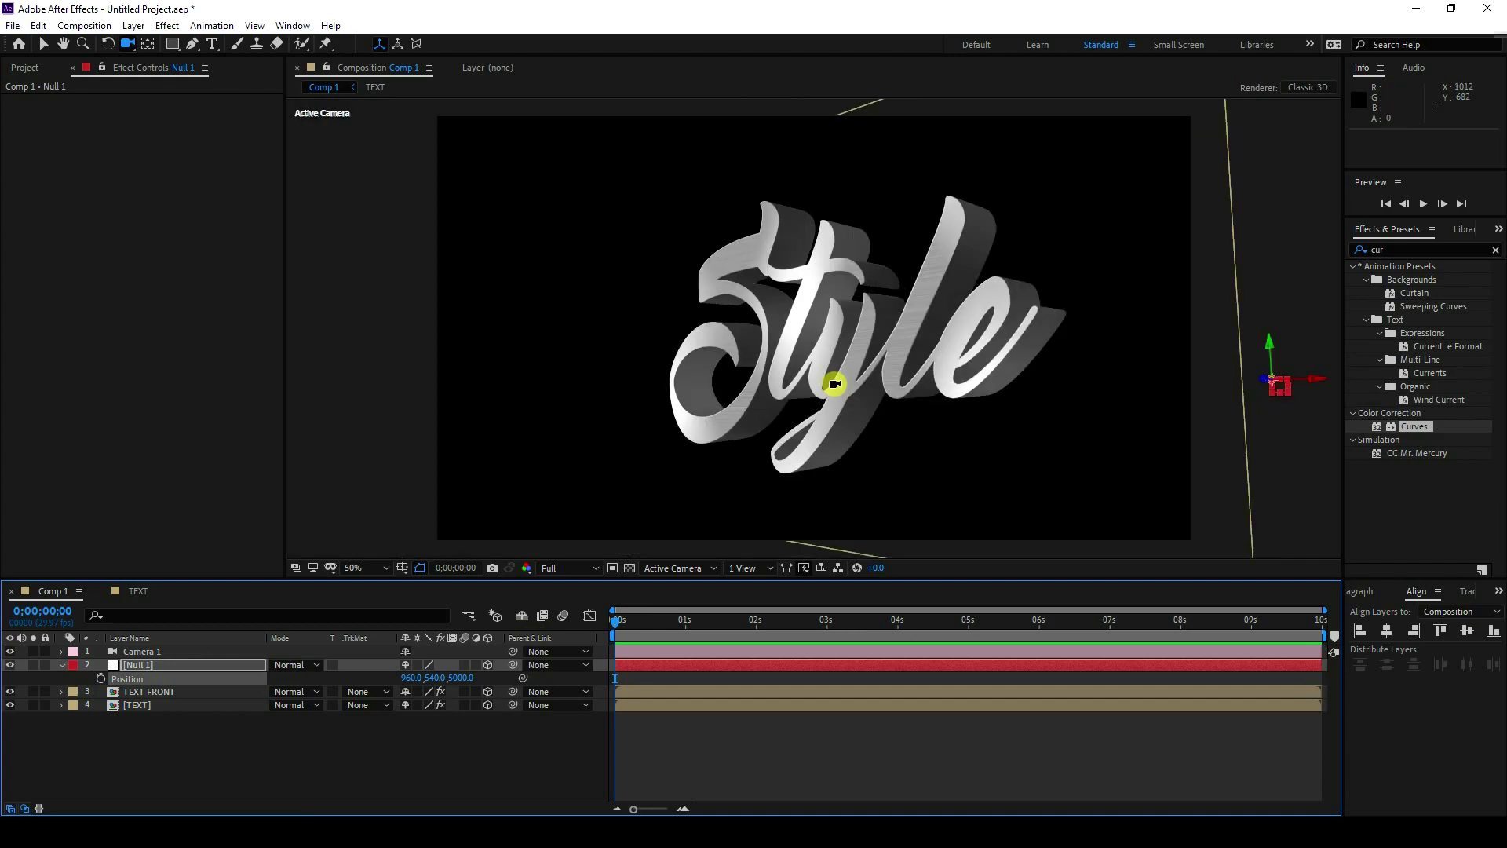
left_click_drag(834, 383, 885, 309)
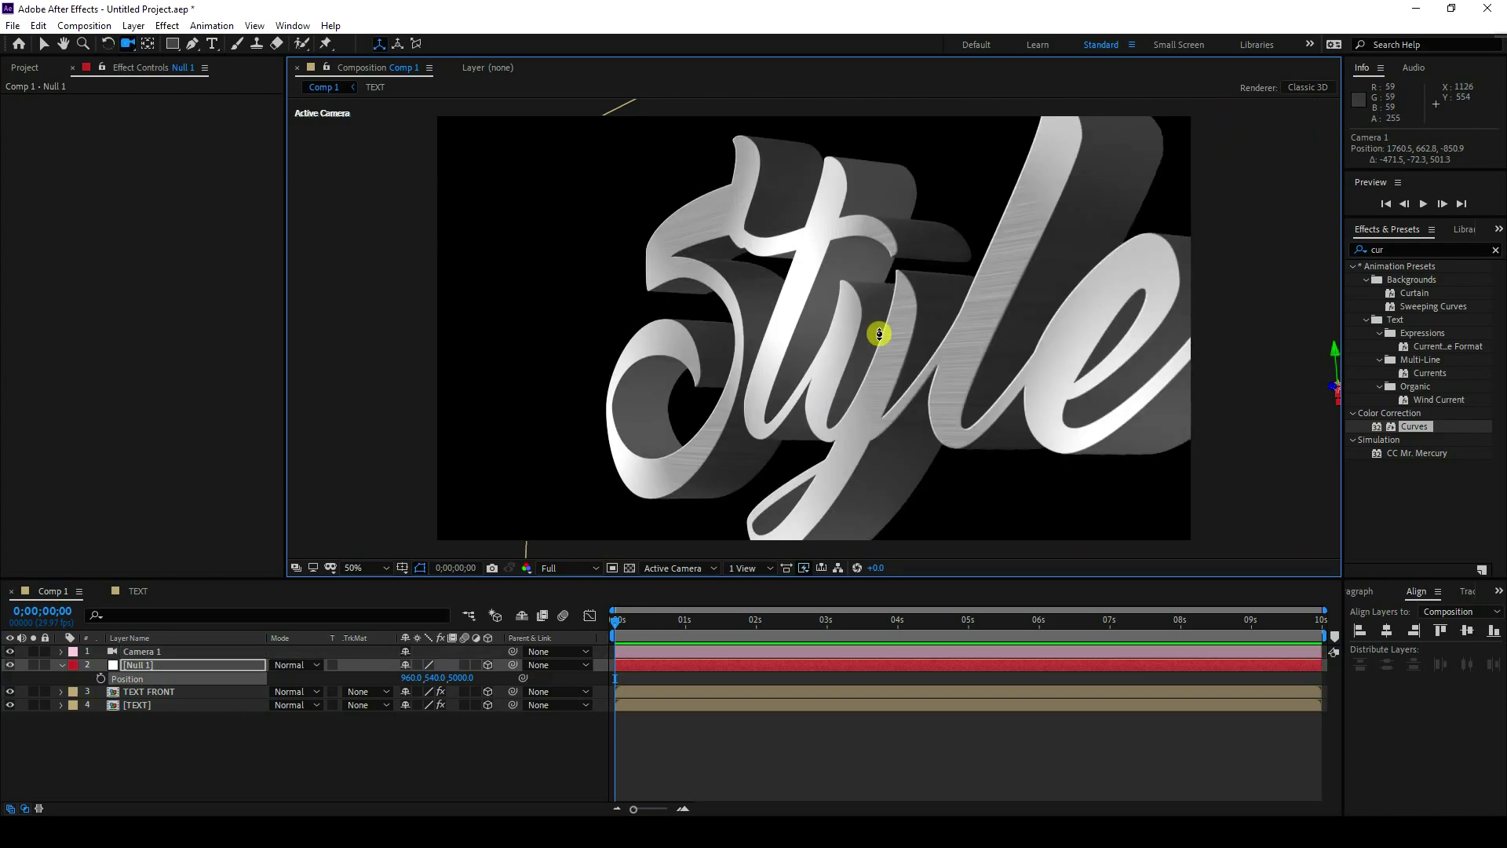
left_click_drag(878, 335, 801, 333)
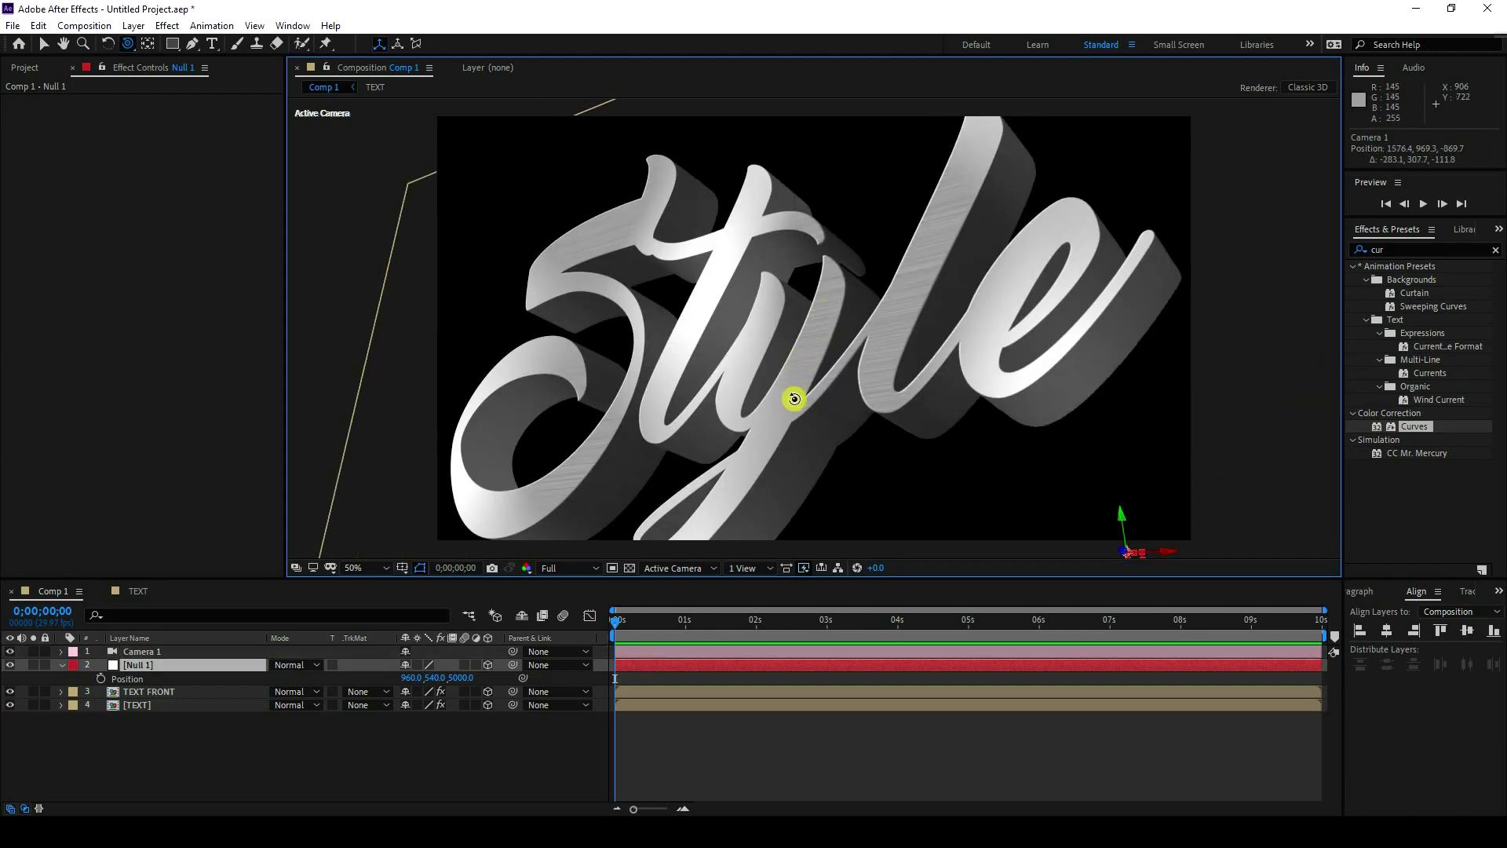
left_click_drag(796, 392, 811, 380)
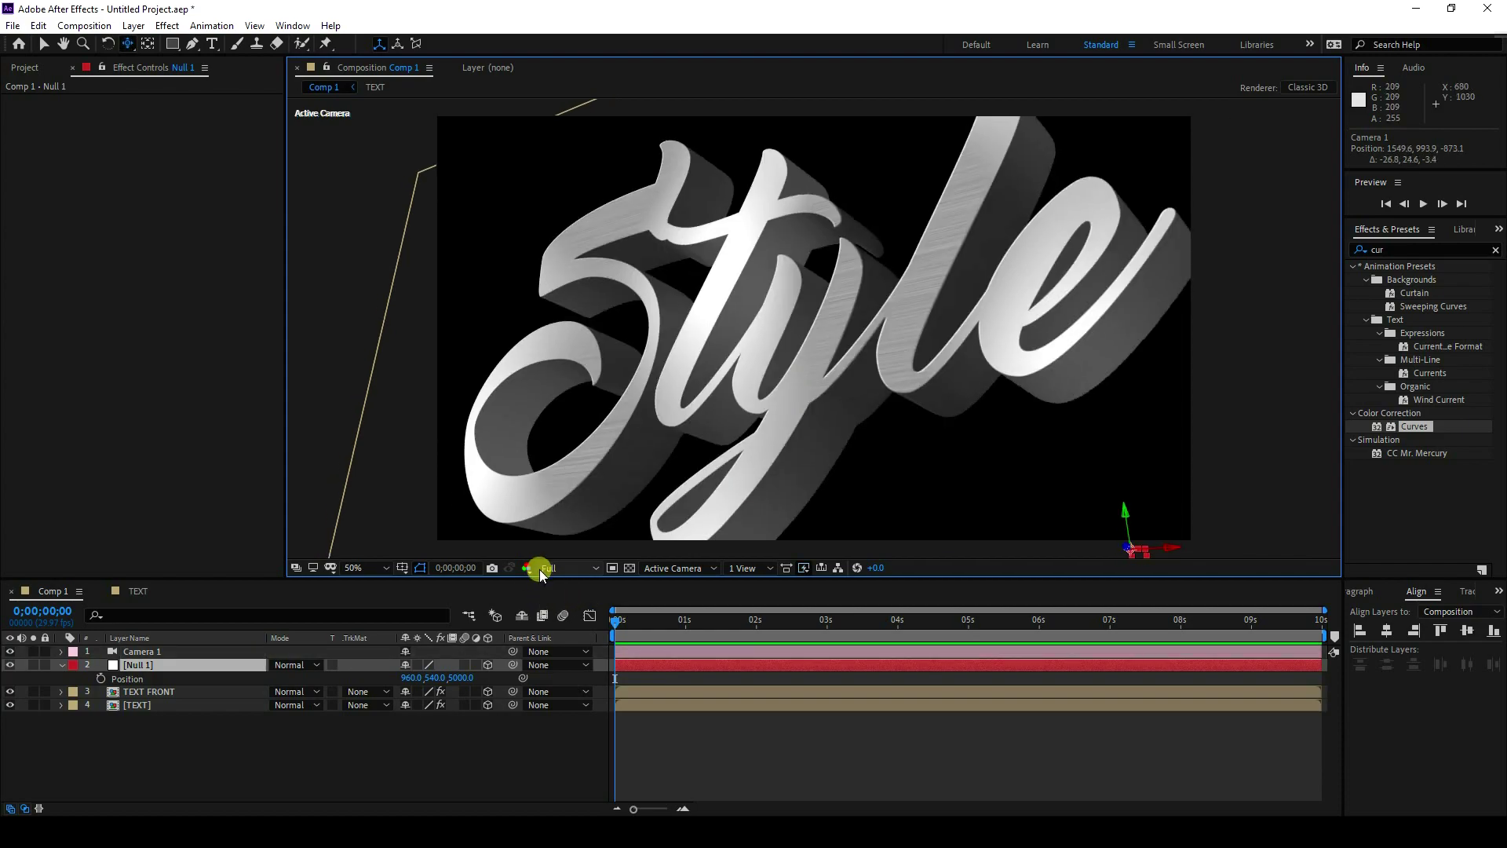
Check the extrusion up close and orbit the camera to a slightly higher view of the text.
left_click_drag(539, 583, 541, 657)
key("period")
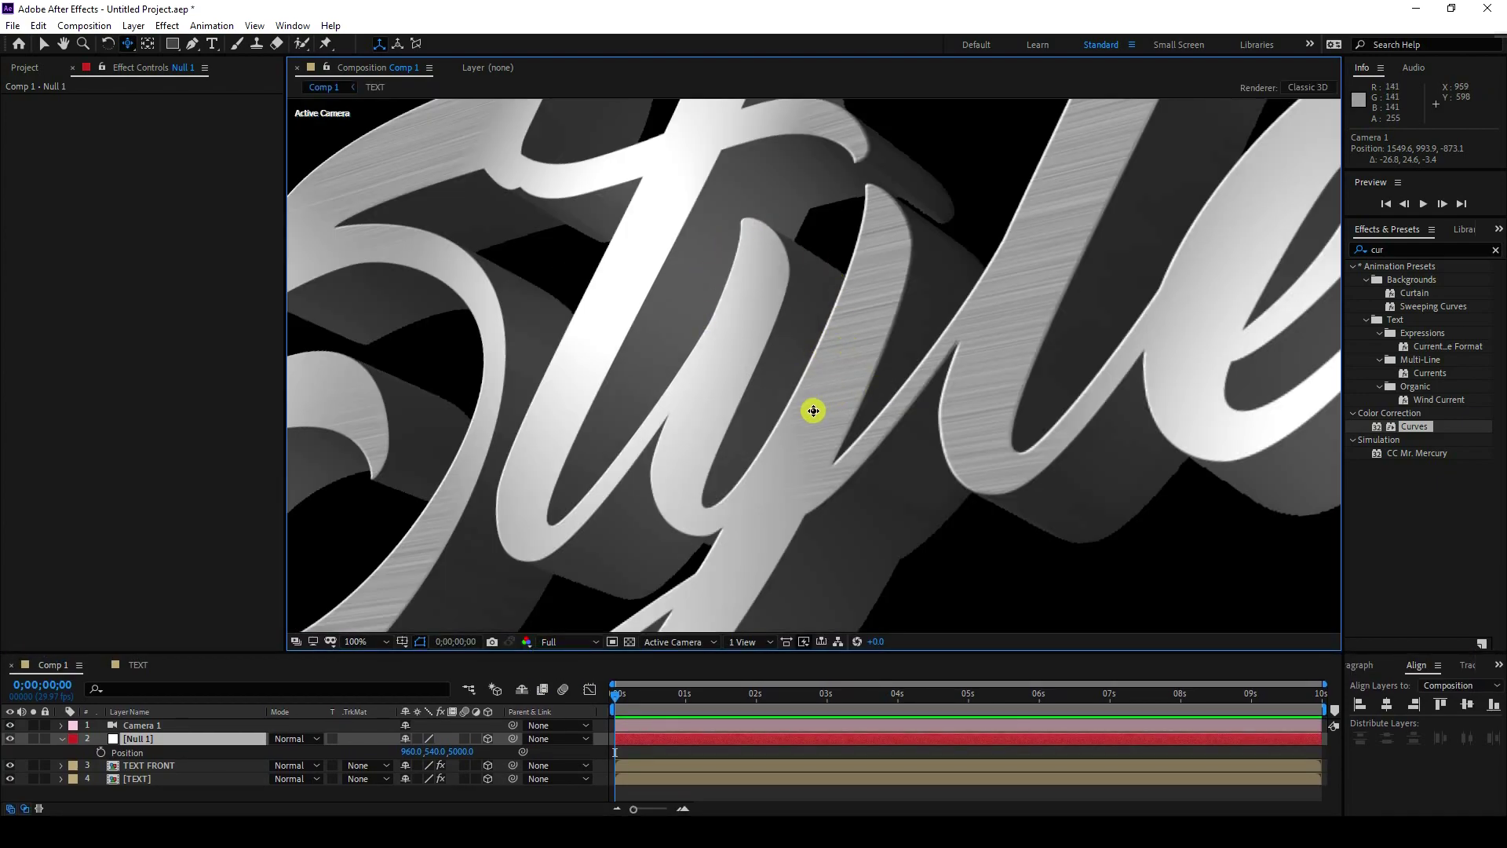
key("comma")
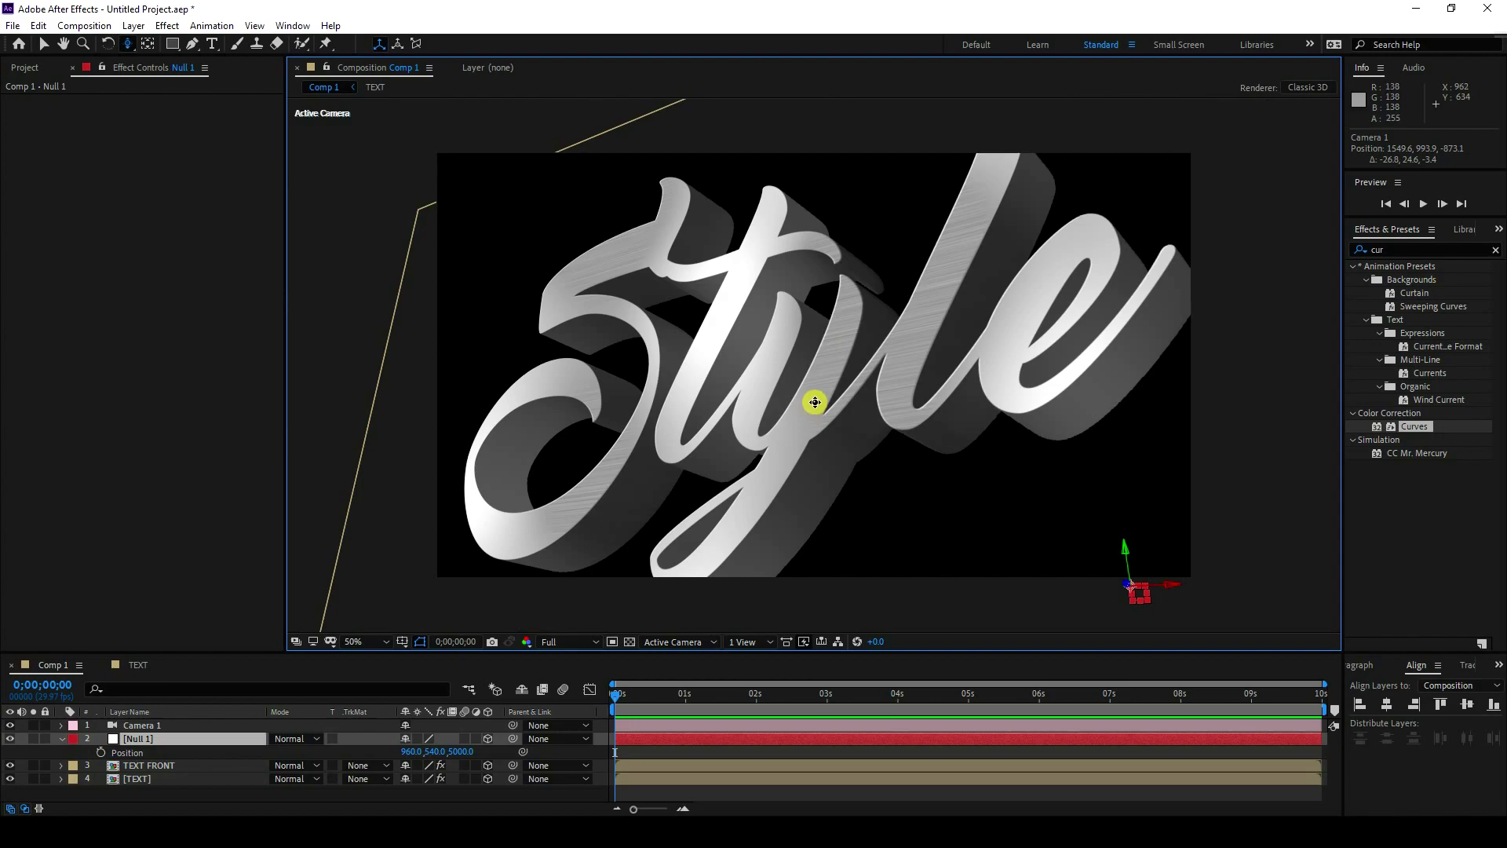
left_click_drag(815, 402, 781, 411)
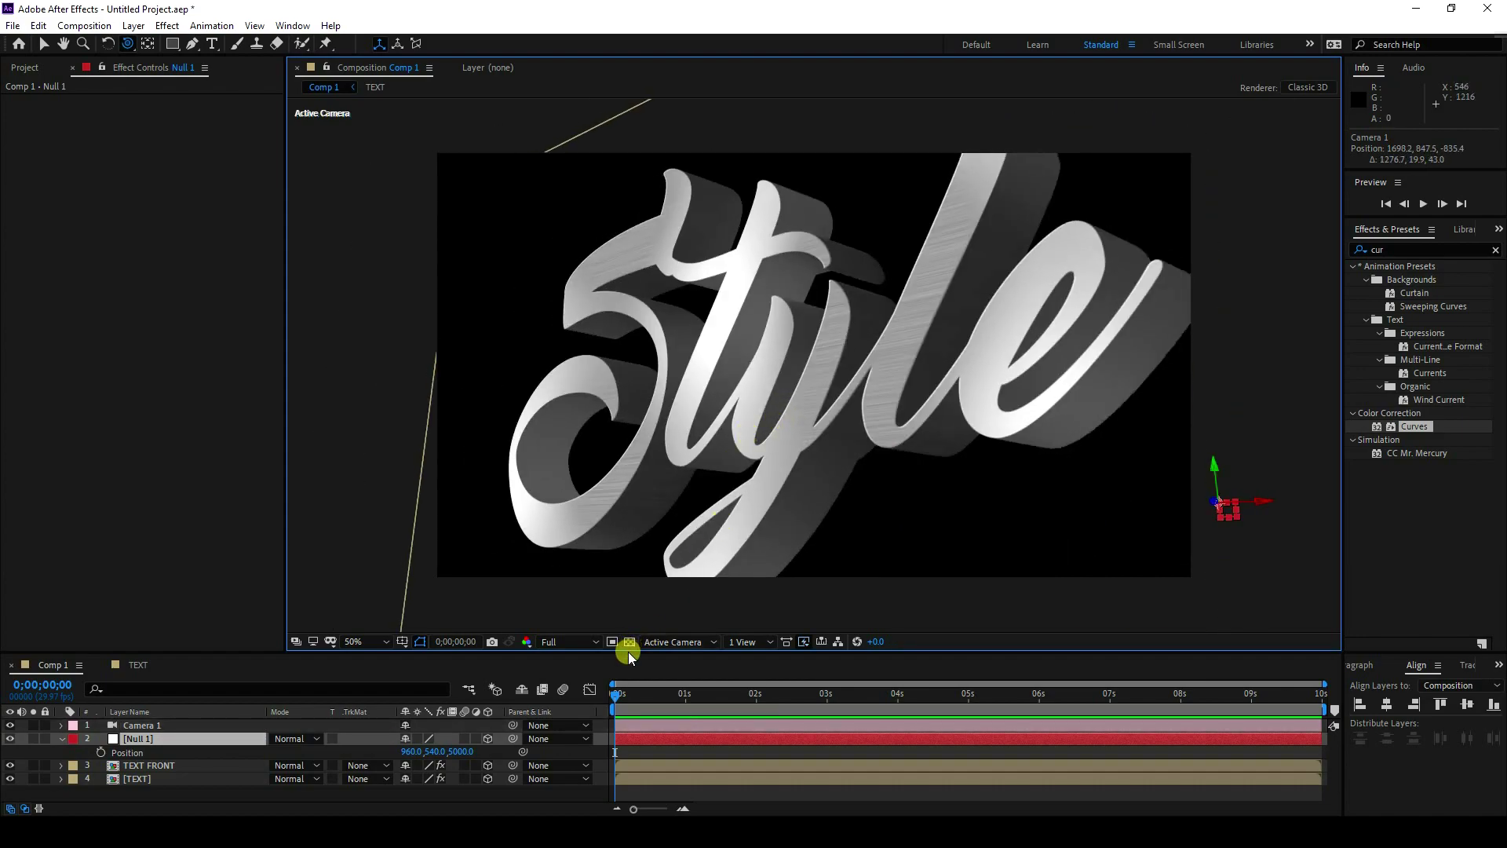
left_click_drag(629, 652, 649, 595)
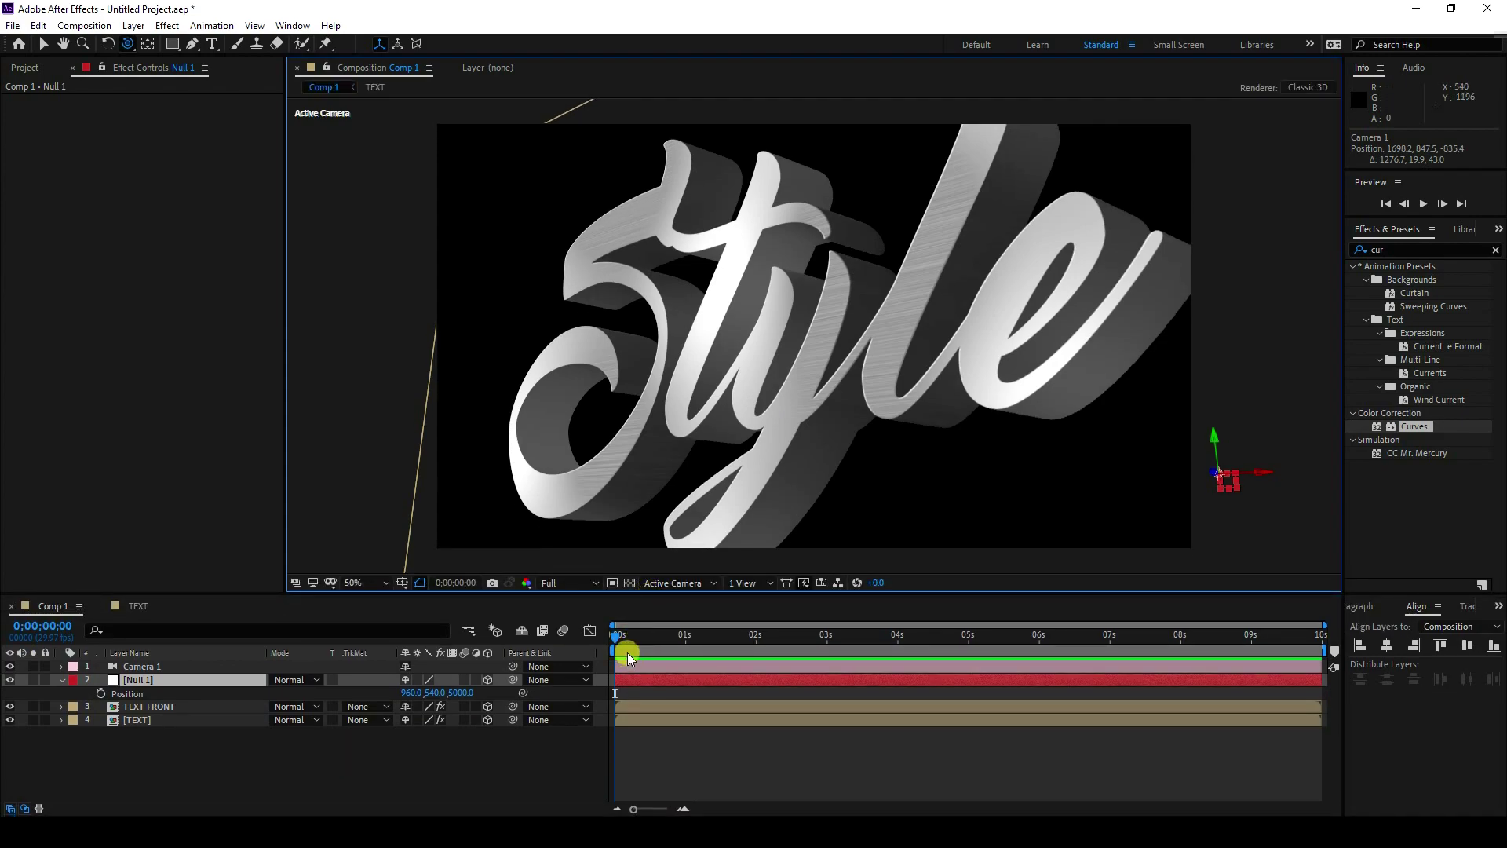
Add an adjustment layer above all the other layers and apply the Curves effect to it.
left_click(65, 683)
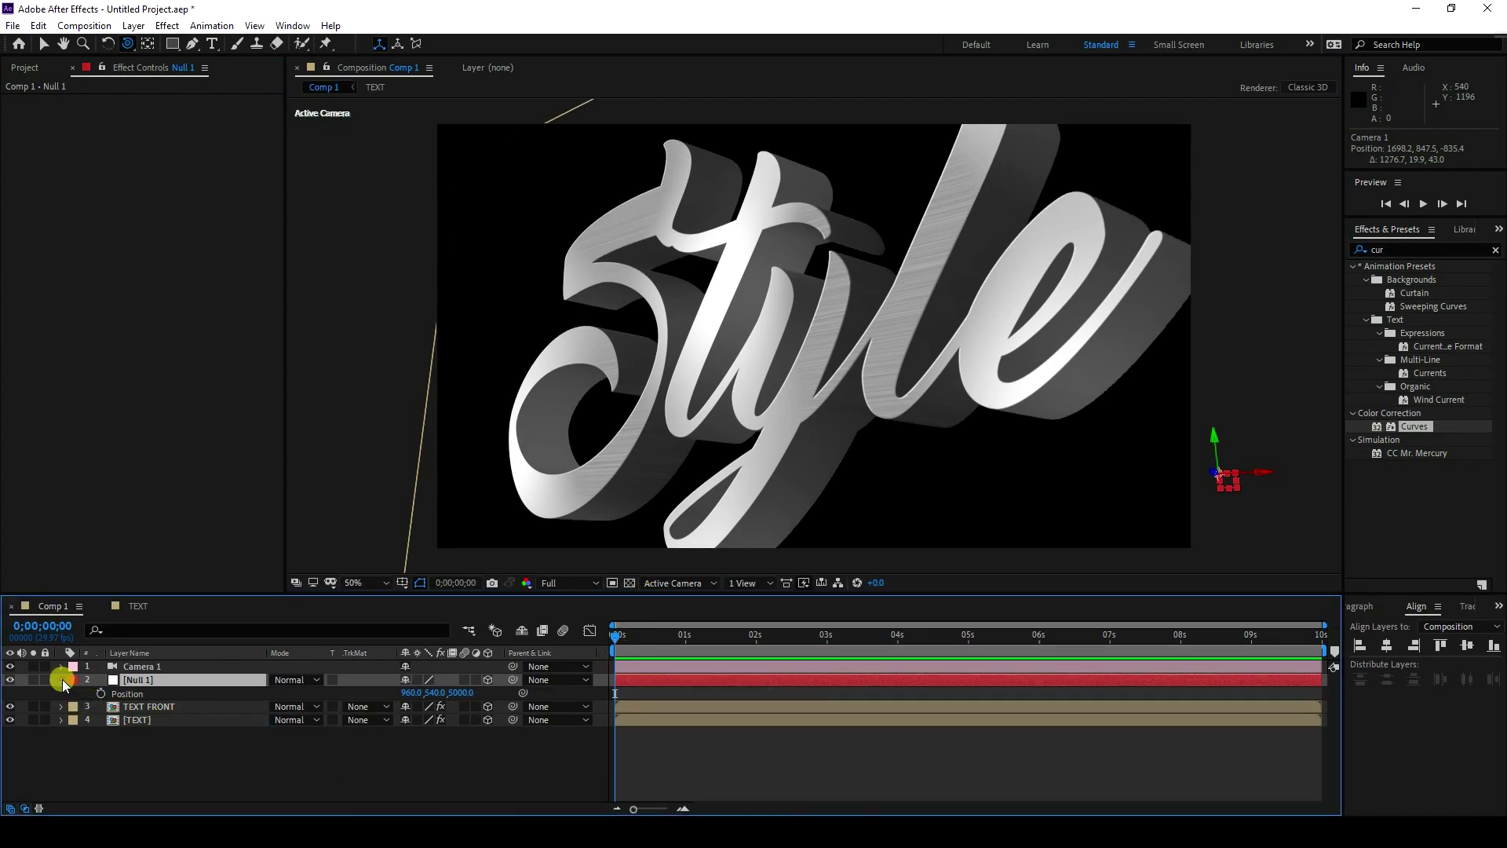
right_click(159, 757)
mouse_move(259, 586)
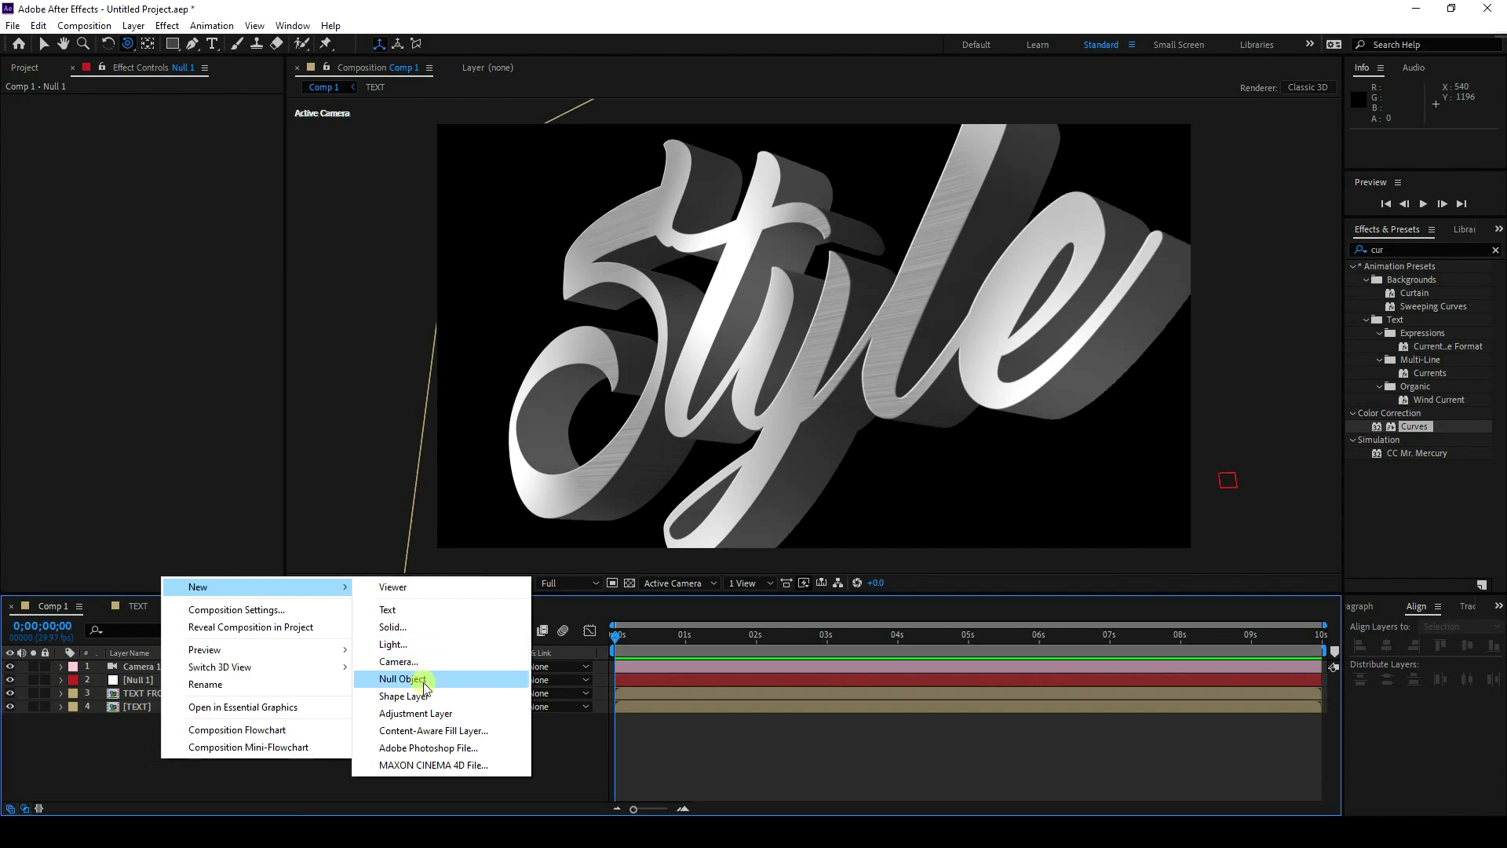
left_click(431, 713)
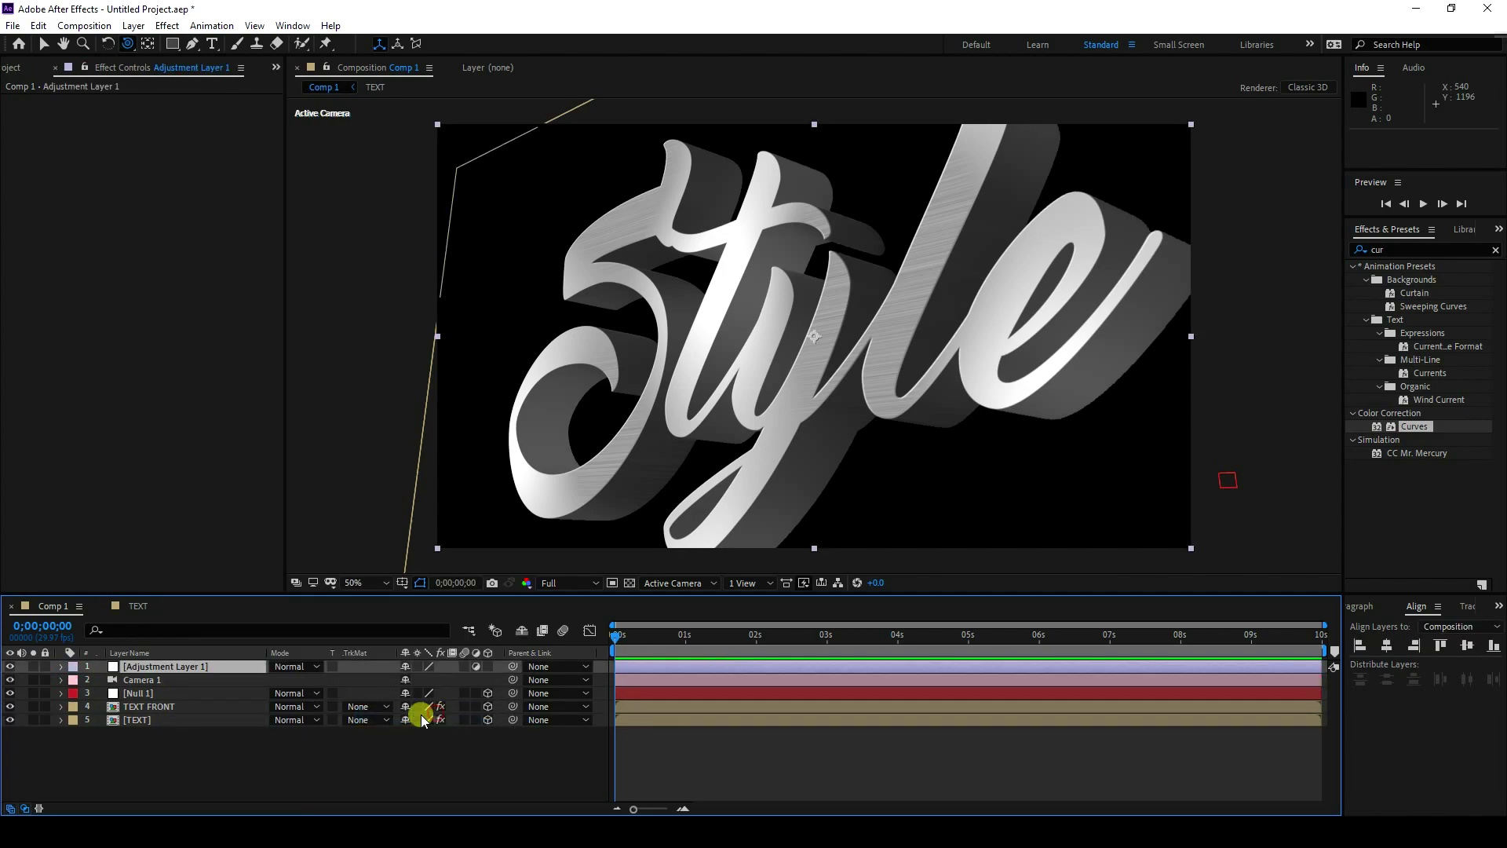
left_click(1414, 428)
left_click_drag(1415, 431, 190, 350)
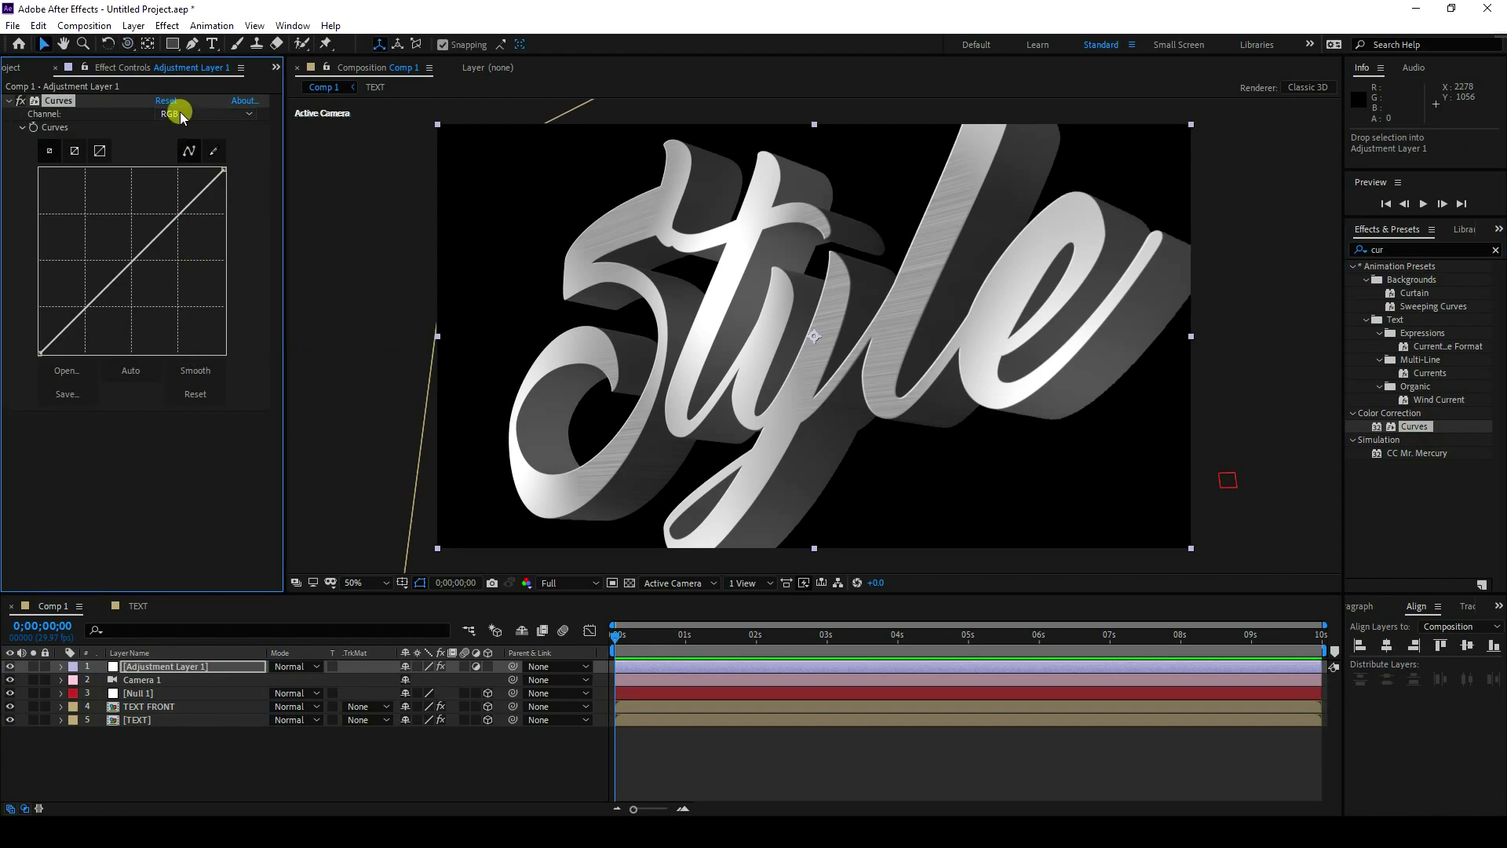
Shape the adjustment layer's RGB curve into a slight S by raising the highlights and lowering the shadows.
left_click_drag(181, 211, 180, 205)
left_click(91, 293)
left_click_drag(91, 293, 102, 295)
Tint the text blue by slightly lowering the midpoint of the Red curve and raising the Blue curve.
left_click(177, 114)
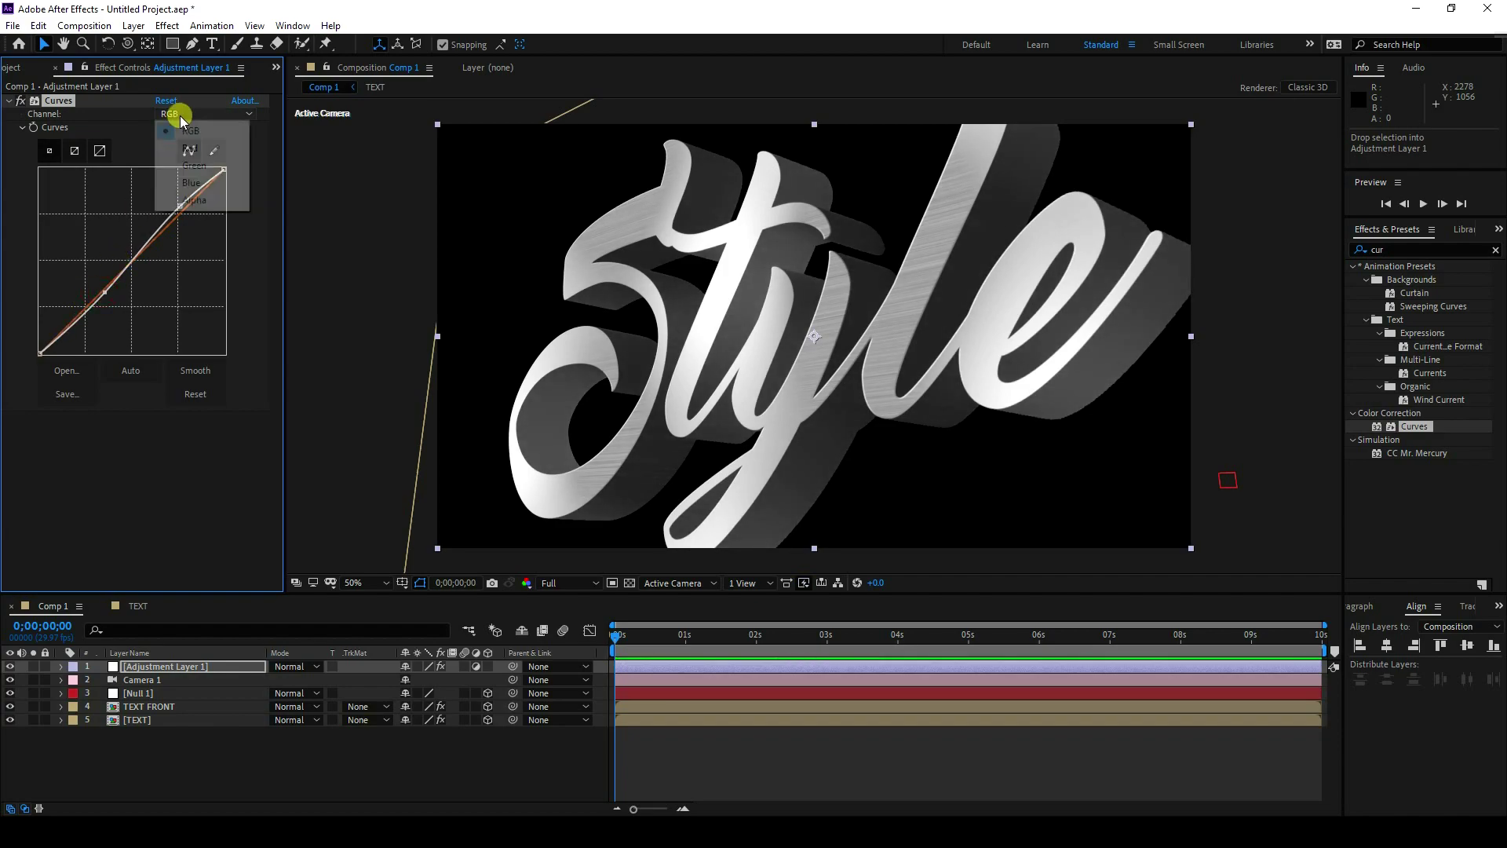
left_click(196, 150)
left_click_drag(138, 256, 140, 263)
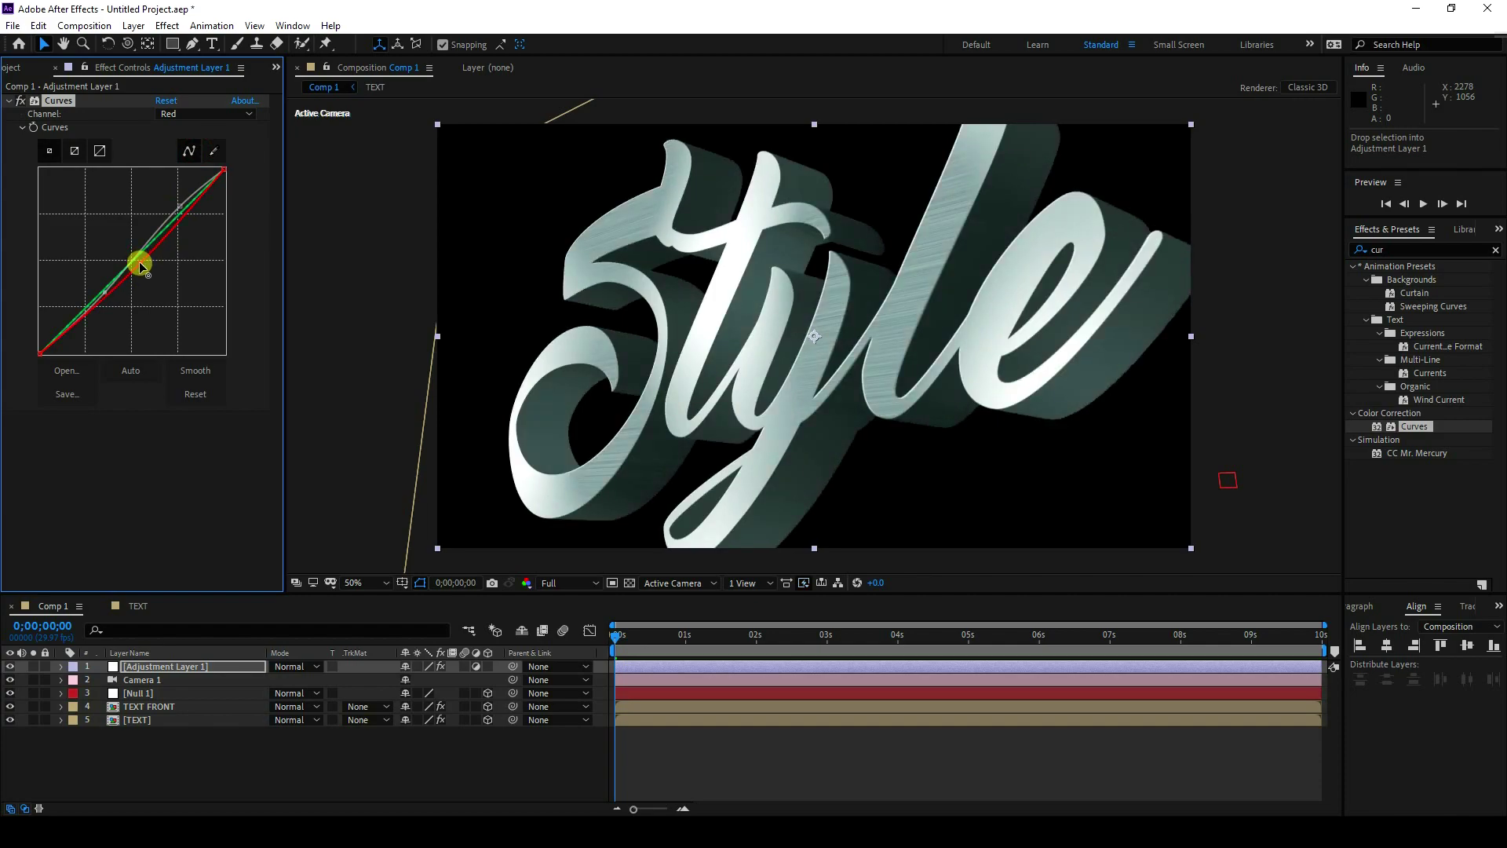
left_click(188, 114)
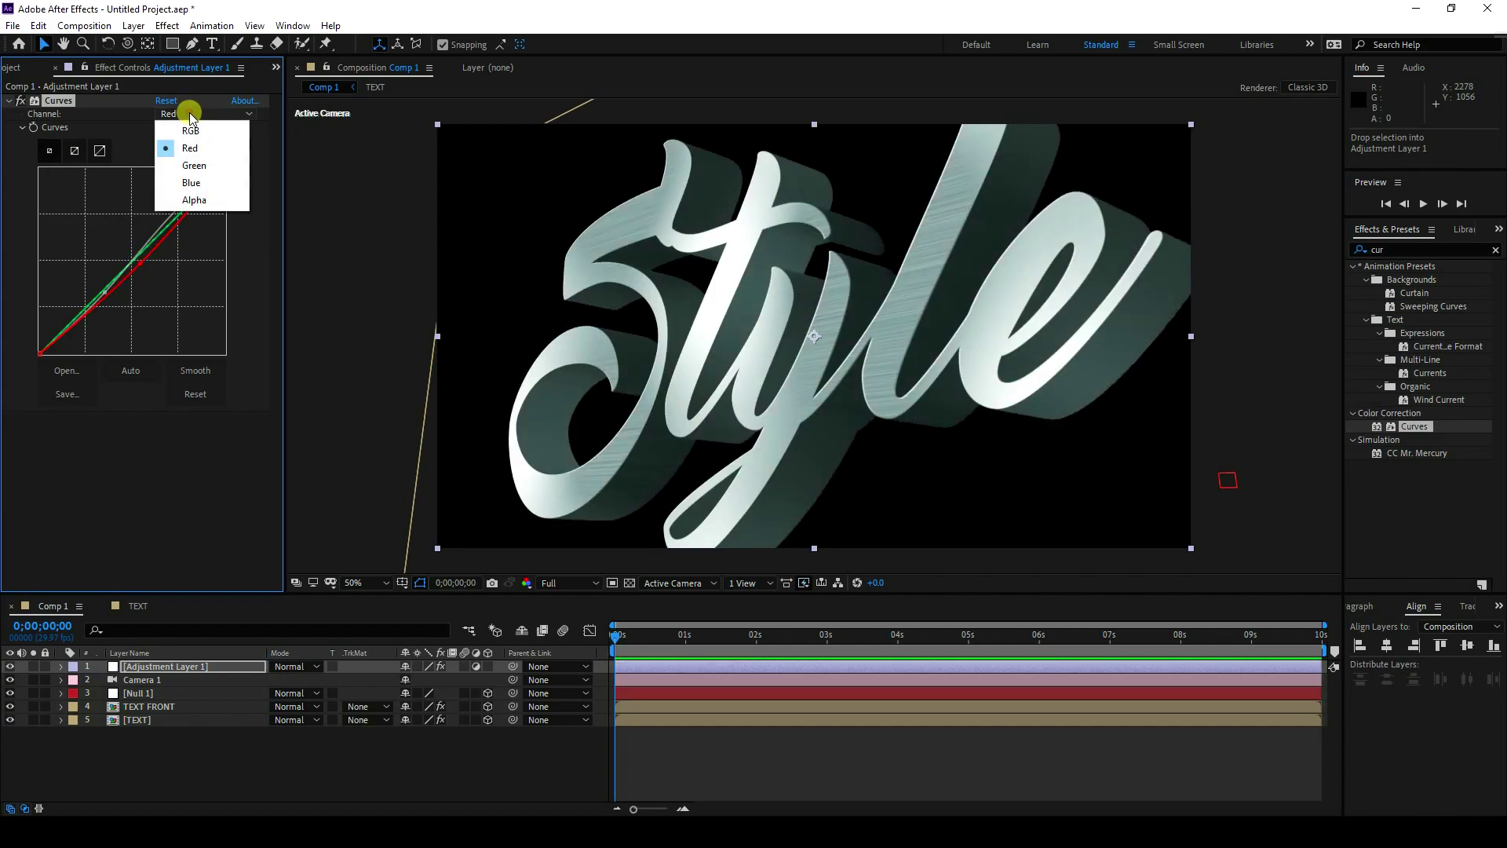
left_click(197, 191)
left_click_drag(166, 228, 148, 214)
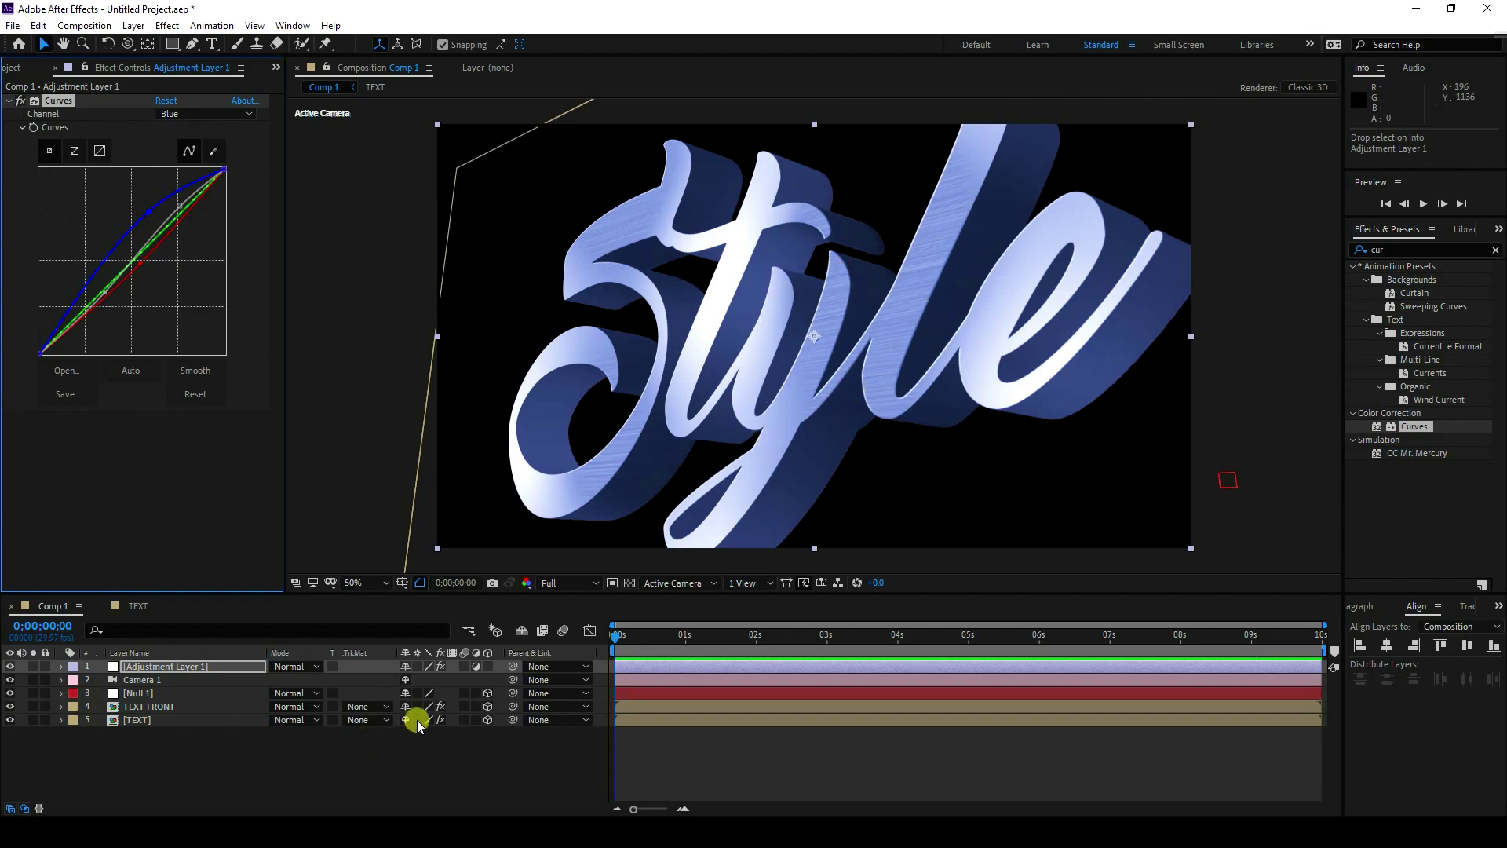
Keyframe Camera 1's position at 0;00;00;00 and orbit it across the text to about 134, 889, -684 at 0;00;09;29.
left_click(154, 682)
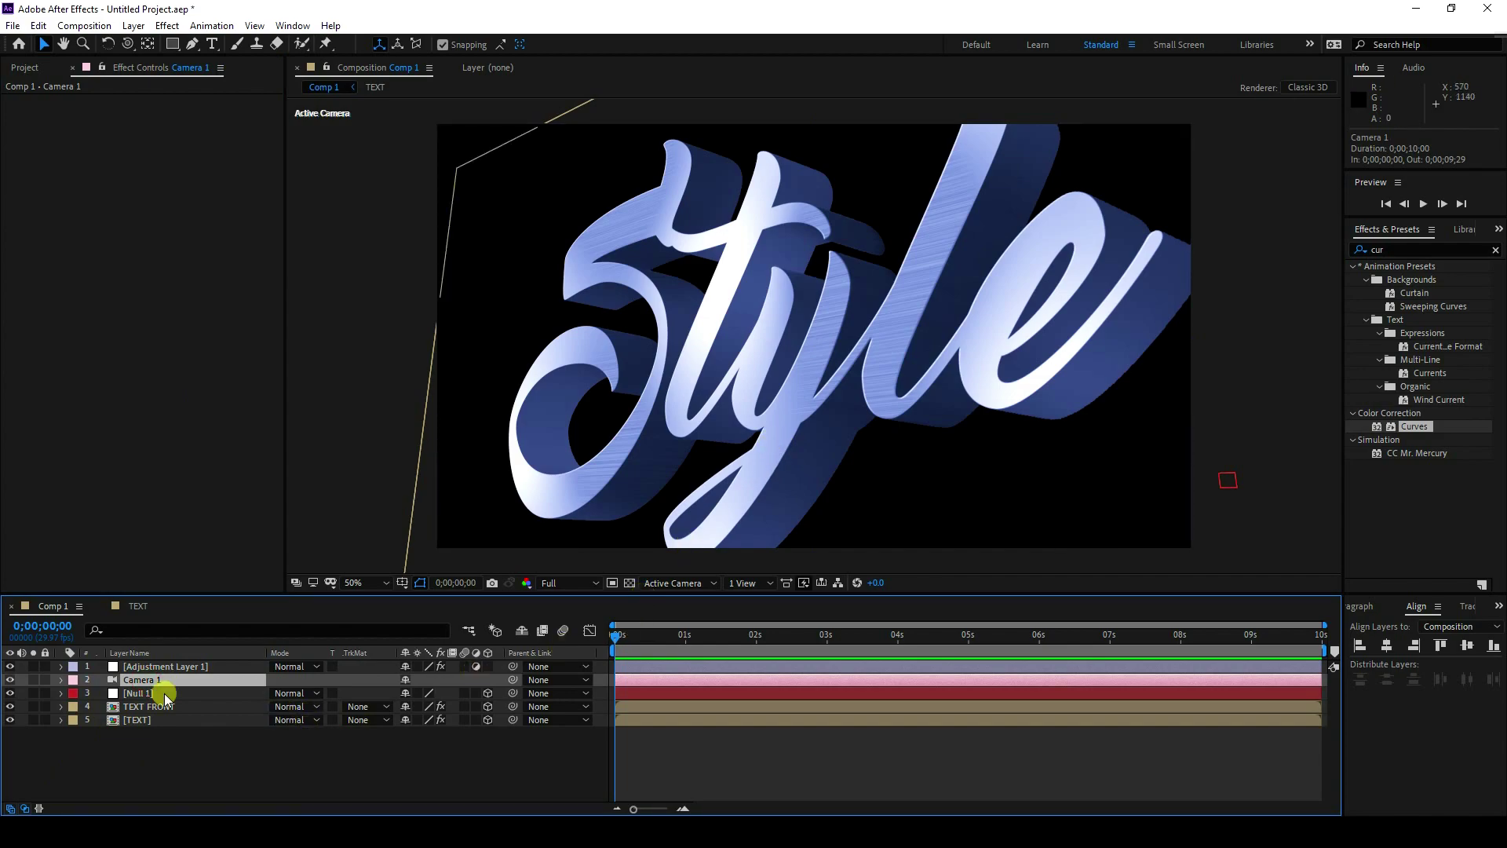
key("p")
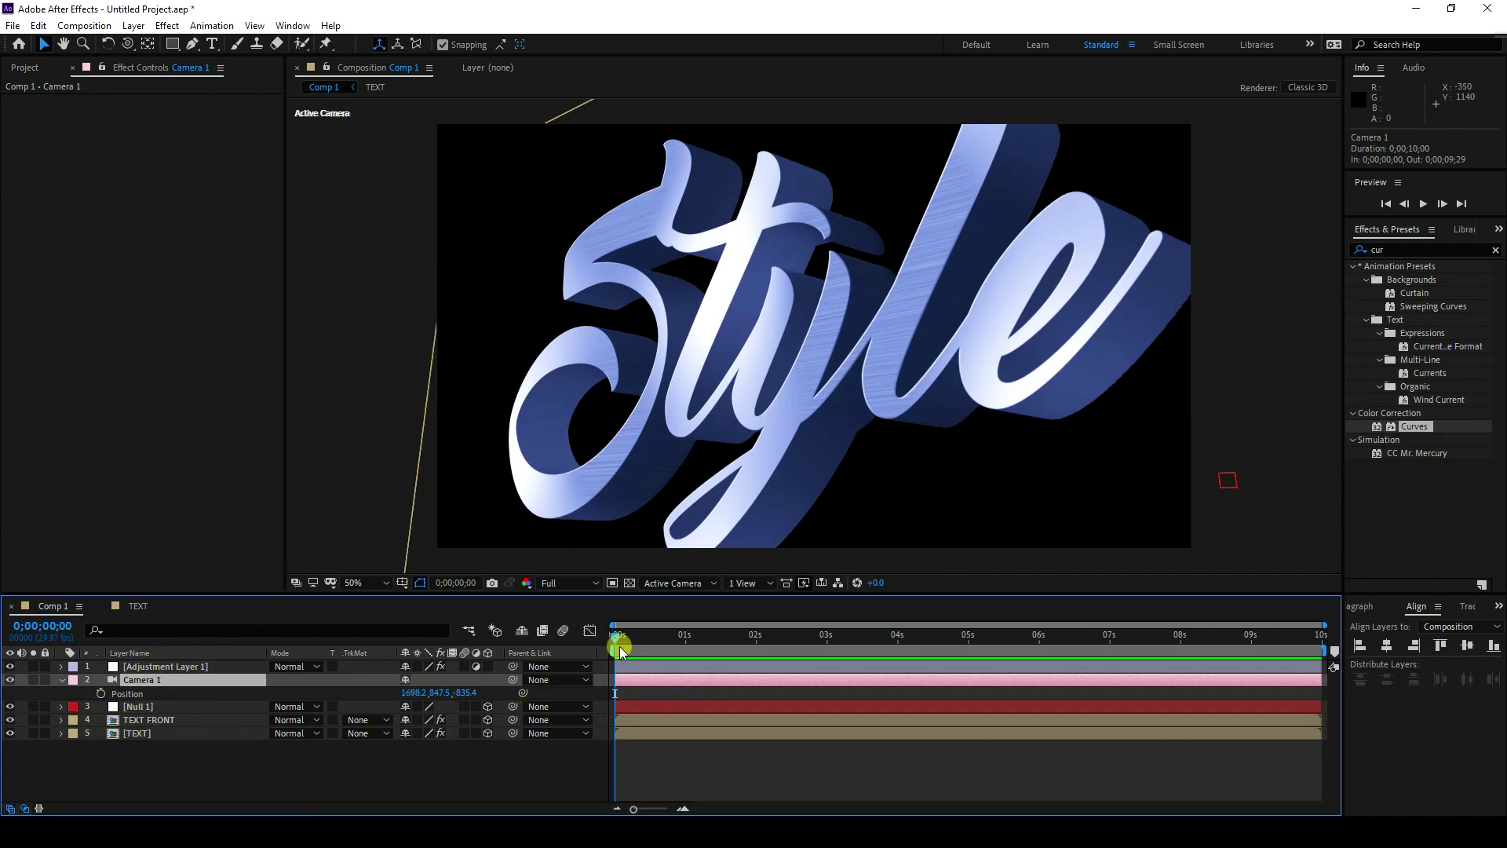
left_click(101, 693)
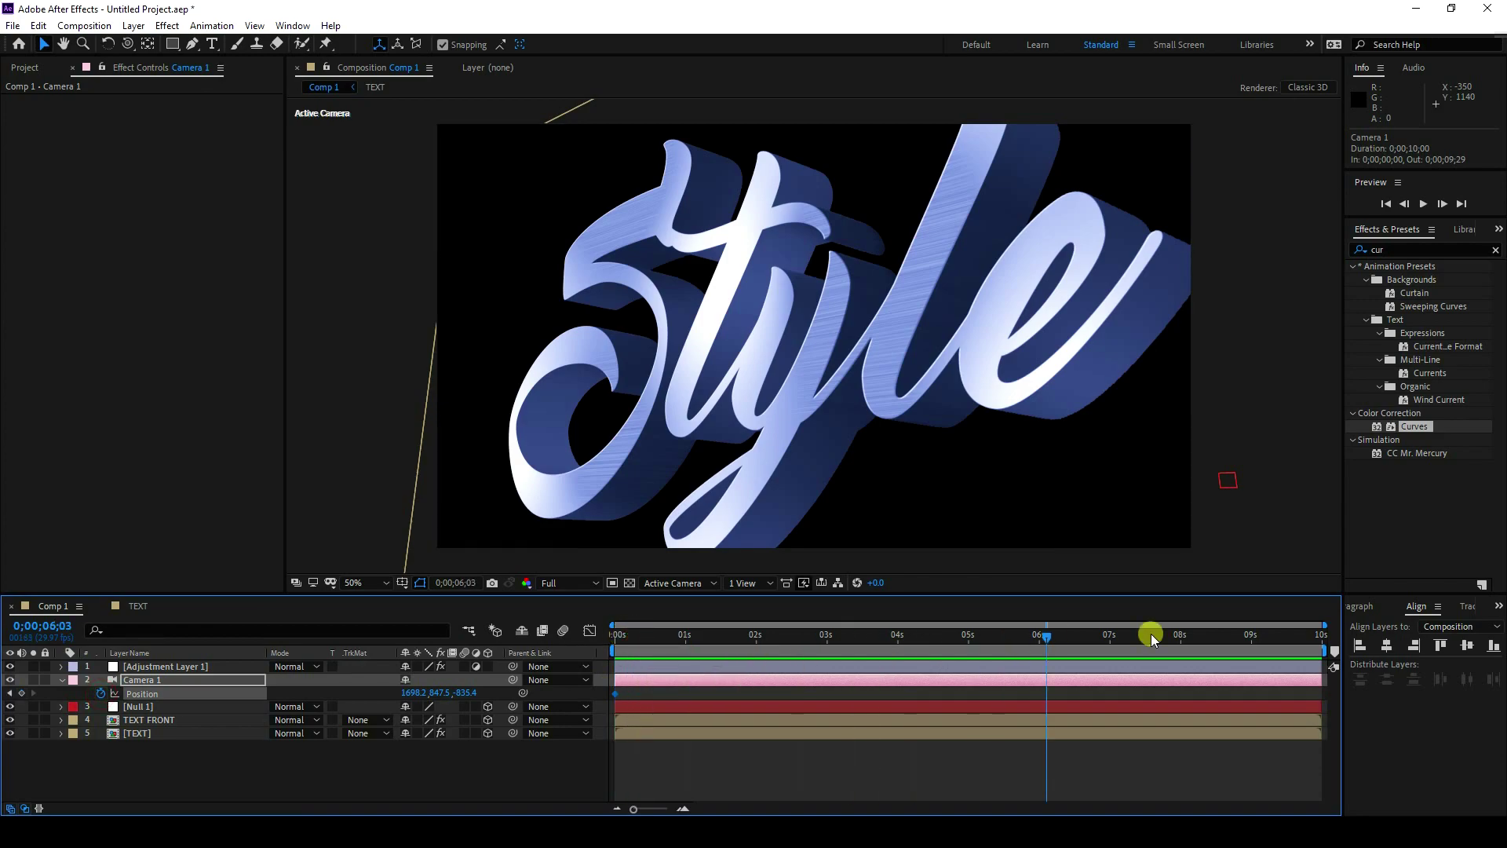
left_click(657, 326)
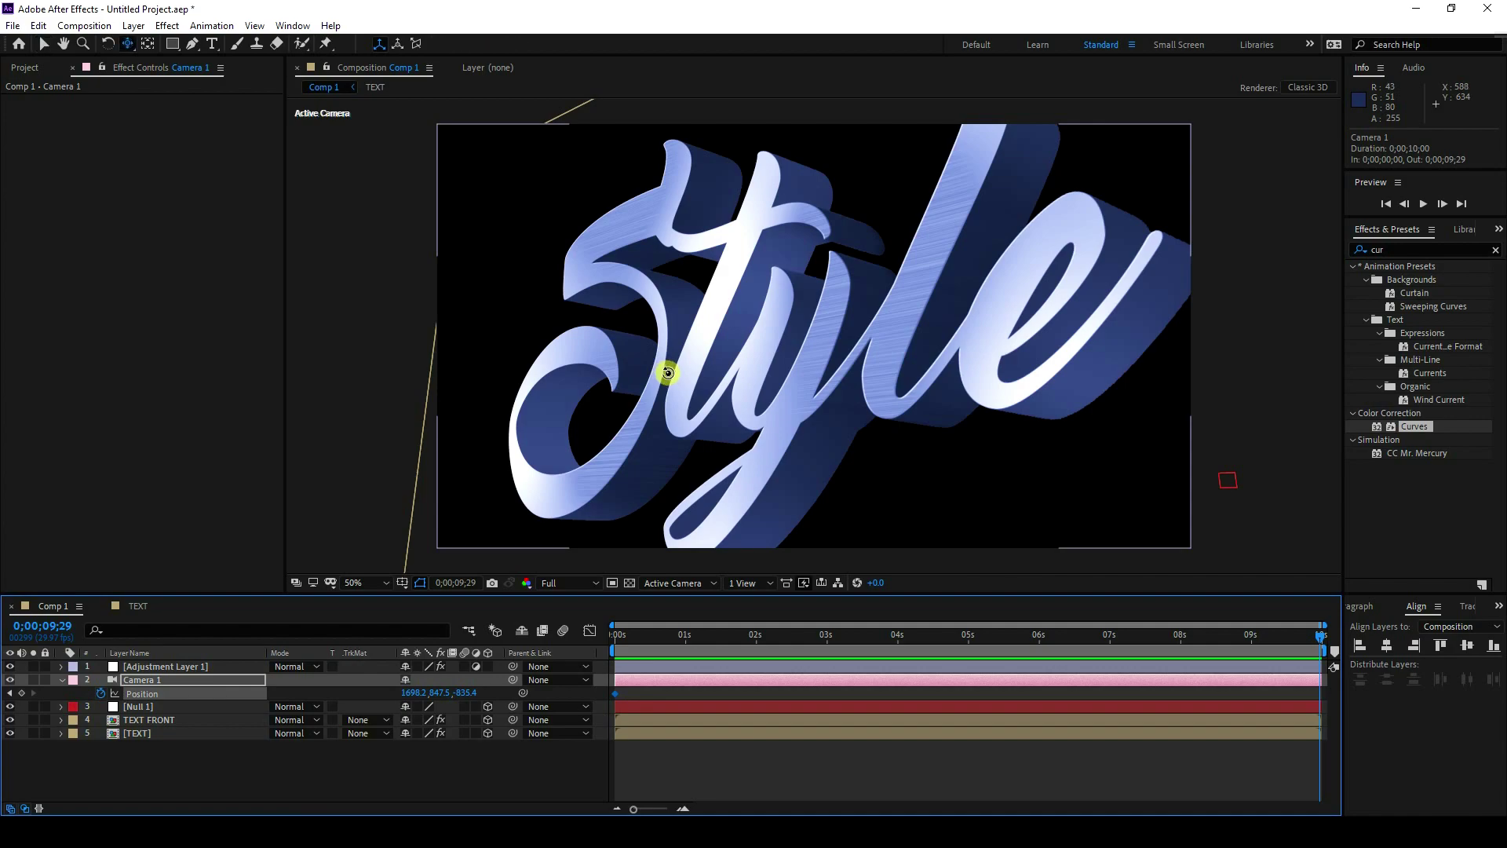
left_click_drag(672, 372, 897, 378)
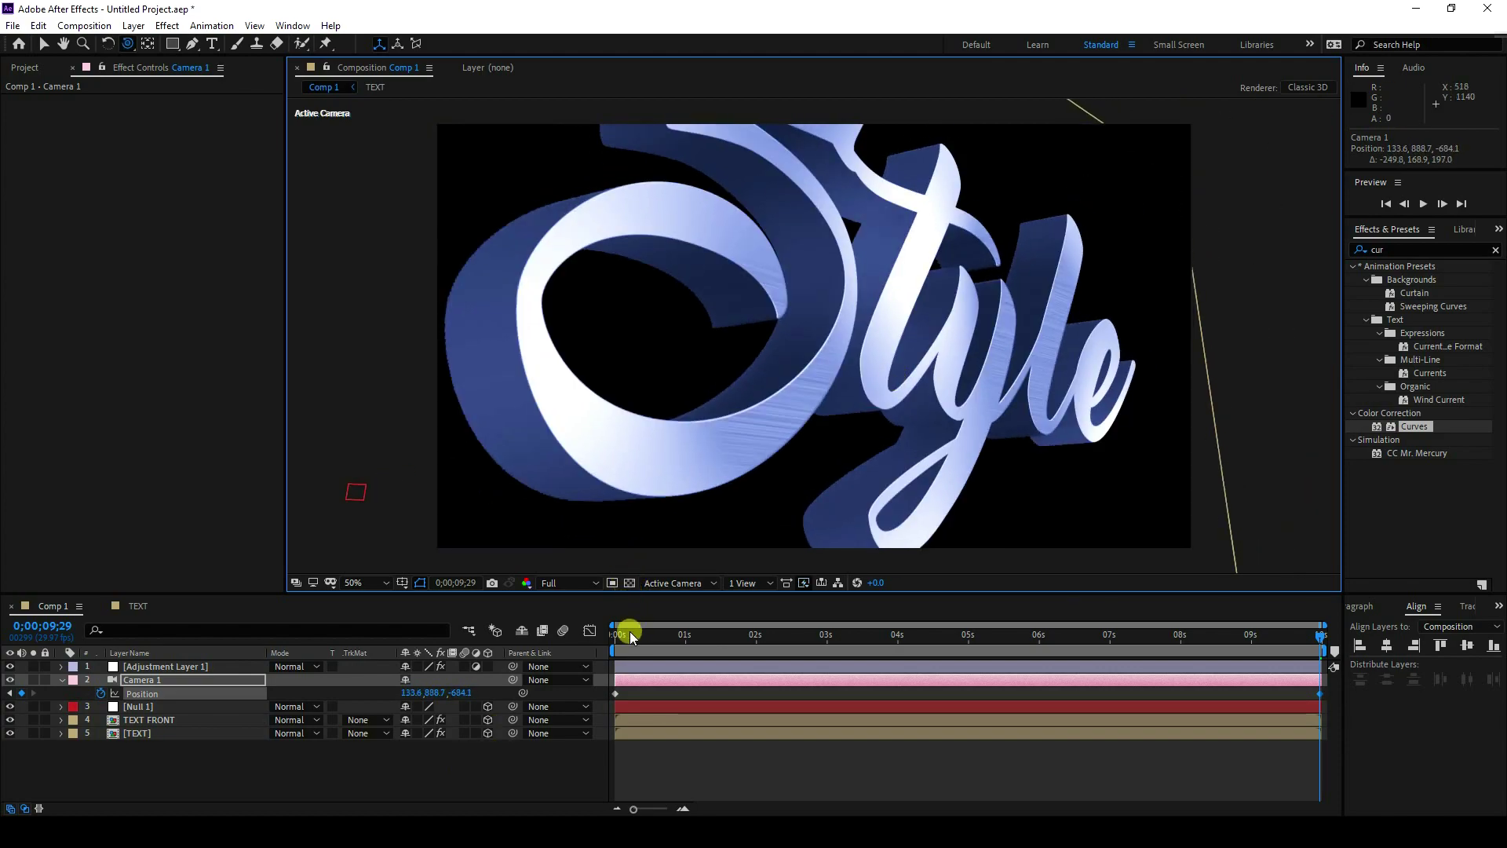
Apply Easy Ease to both of the camera's position keyframes and return to the first frame.
left_click_drag(630, 632, 603, 640)
left_click_drag(592, 753, 1344, 696)
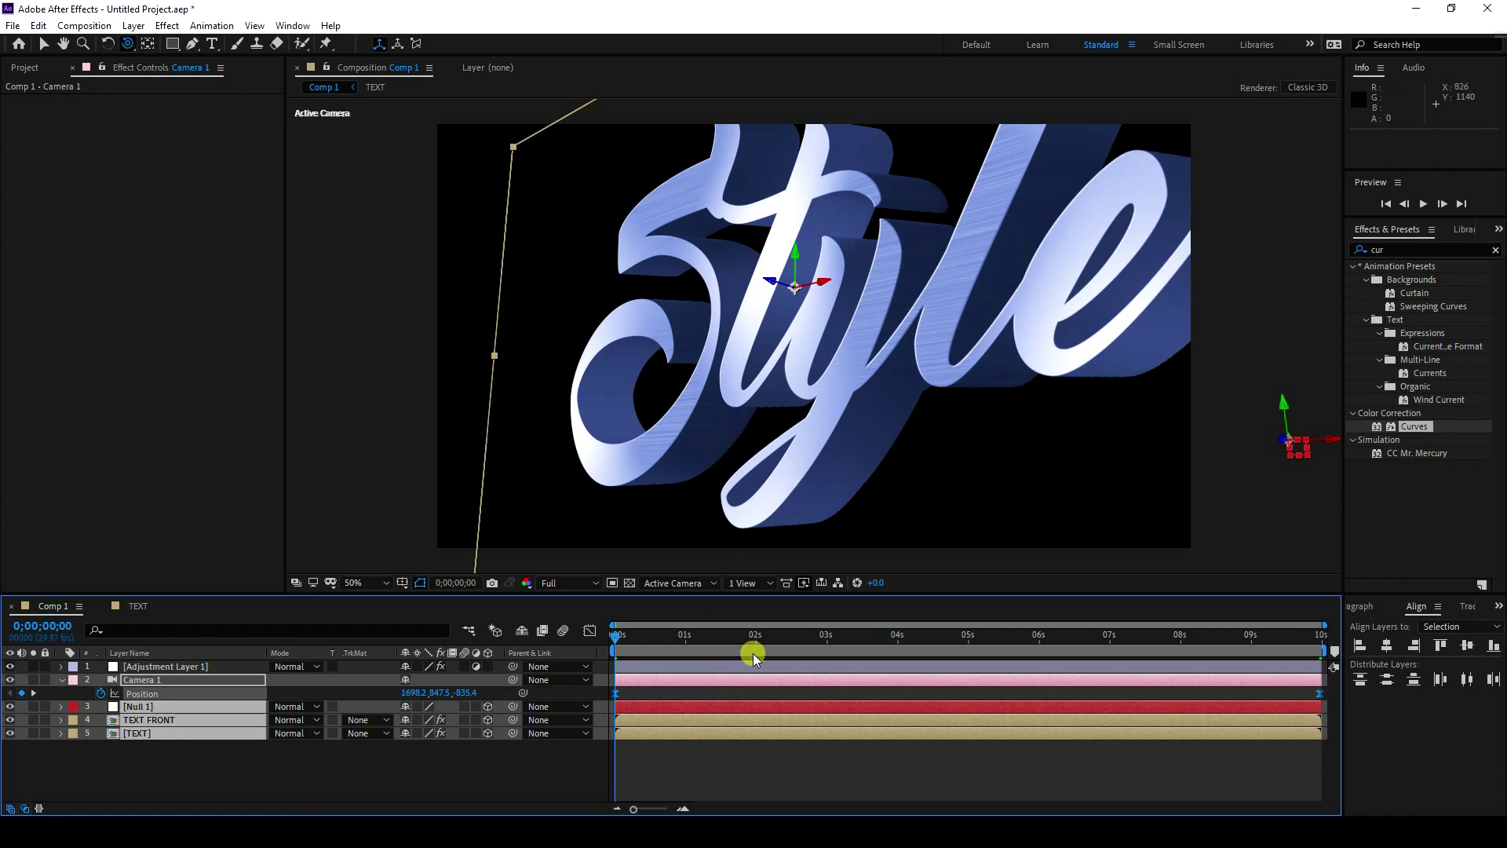
left_click(702, 784)
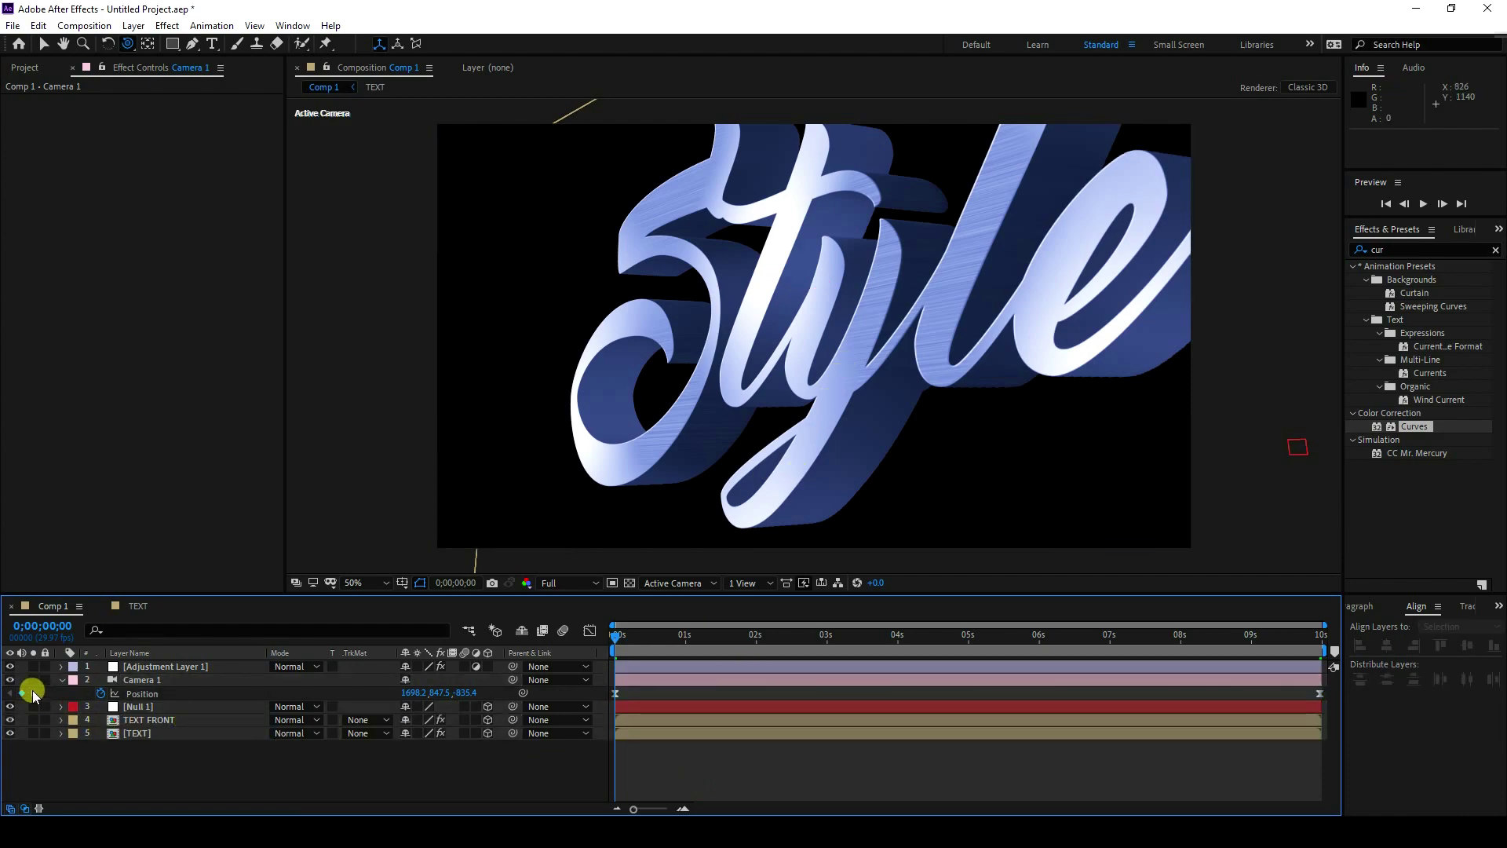
Reframe the camera at its first position keyframe with a closer orbit view of the text, at about 1542, 875, -728.
left_click(33, 694)
left_click(11, 694)
left_click_drag(754, 447, 694, 471)
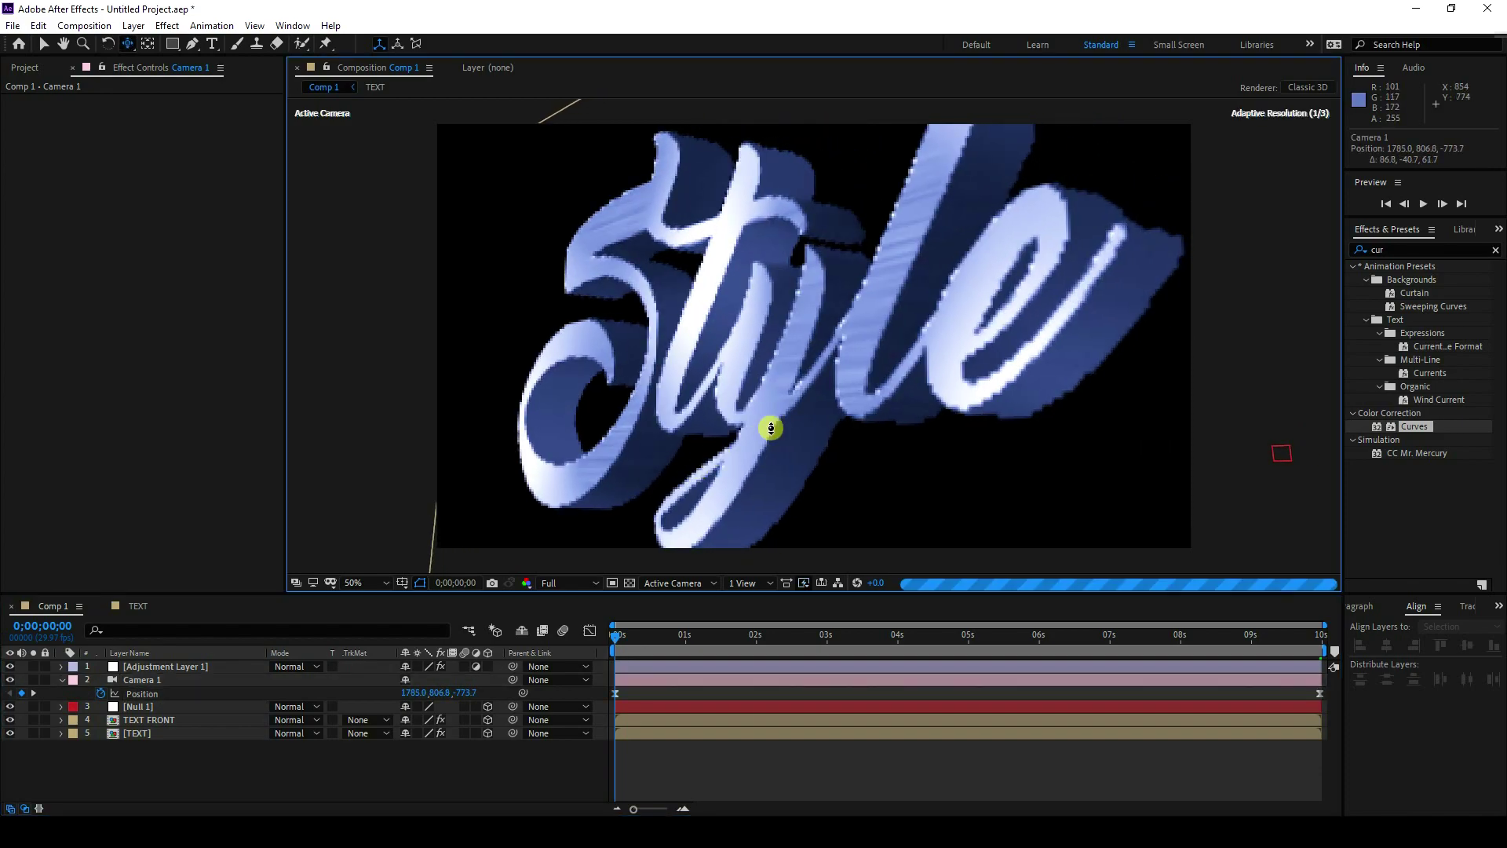
left_click_drag(821, 393, 838, 344)
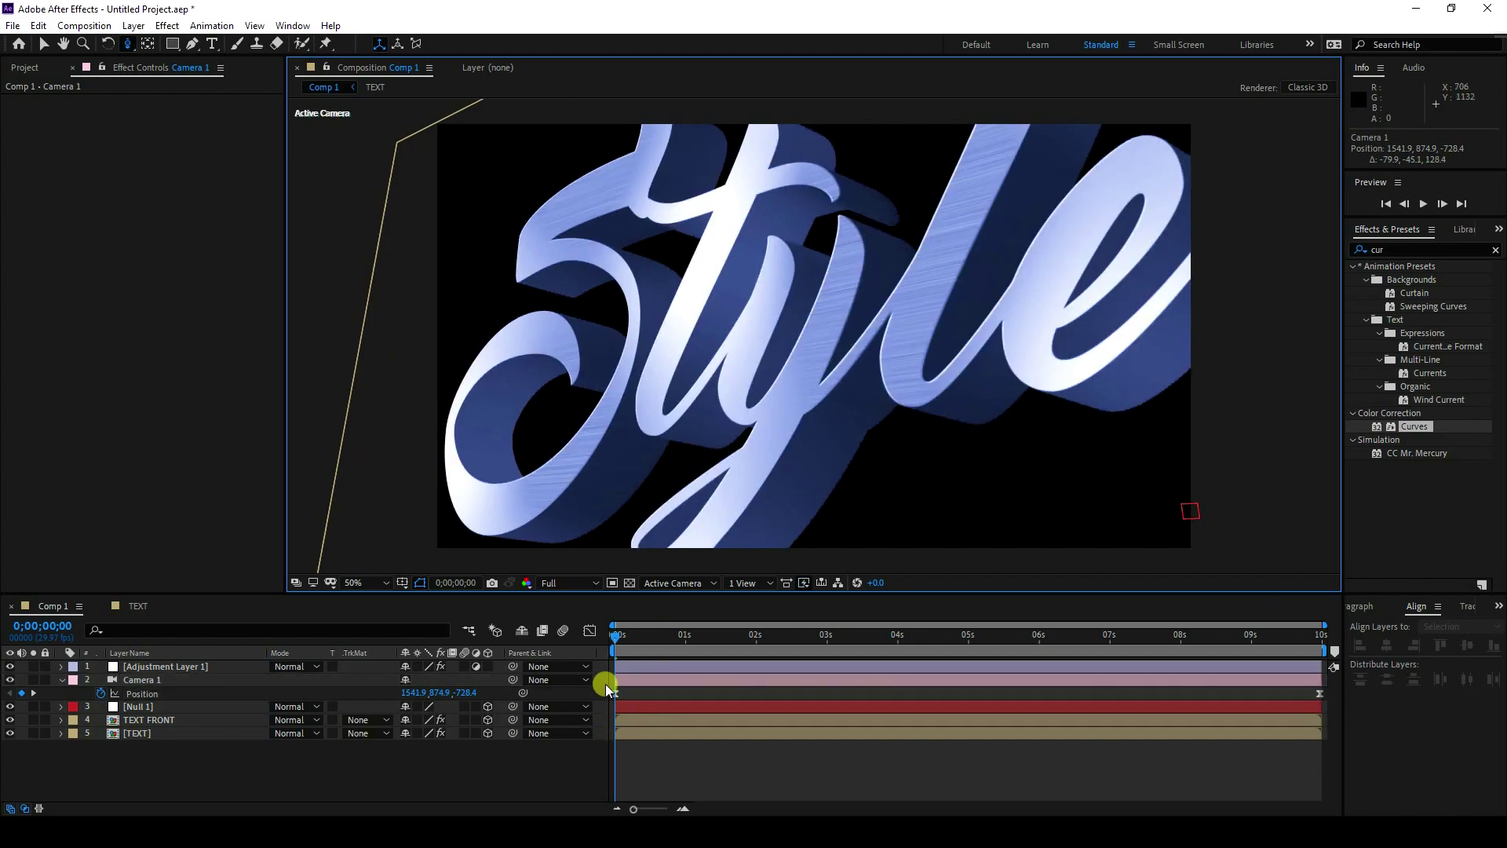
Preview the start of the camera move and return to the first frame.
left_click(727, 738)
key("space")
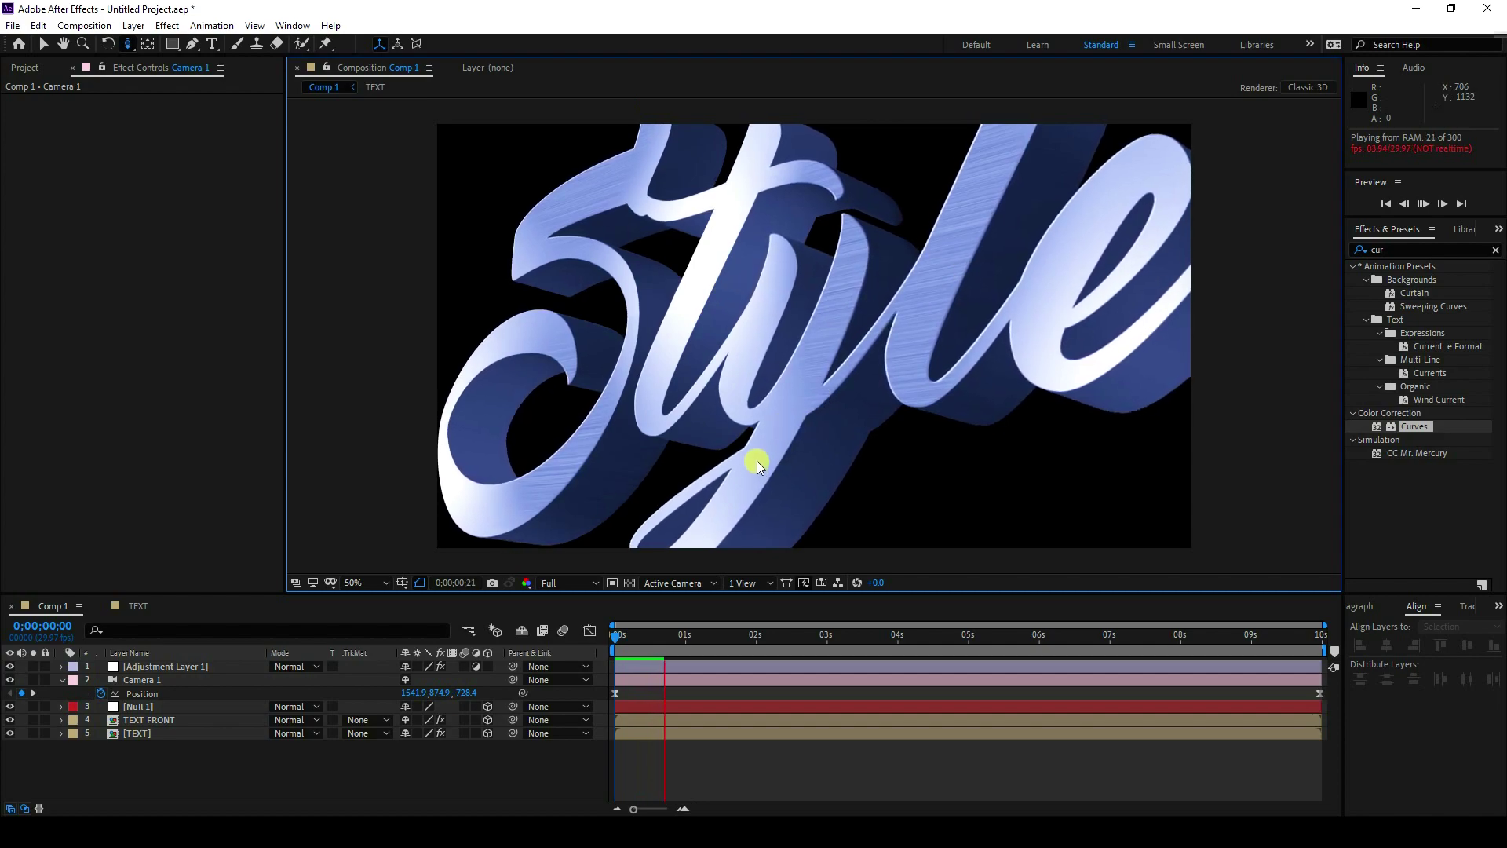
key("space")
left_click_drag(671, 640, 601, 643)
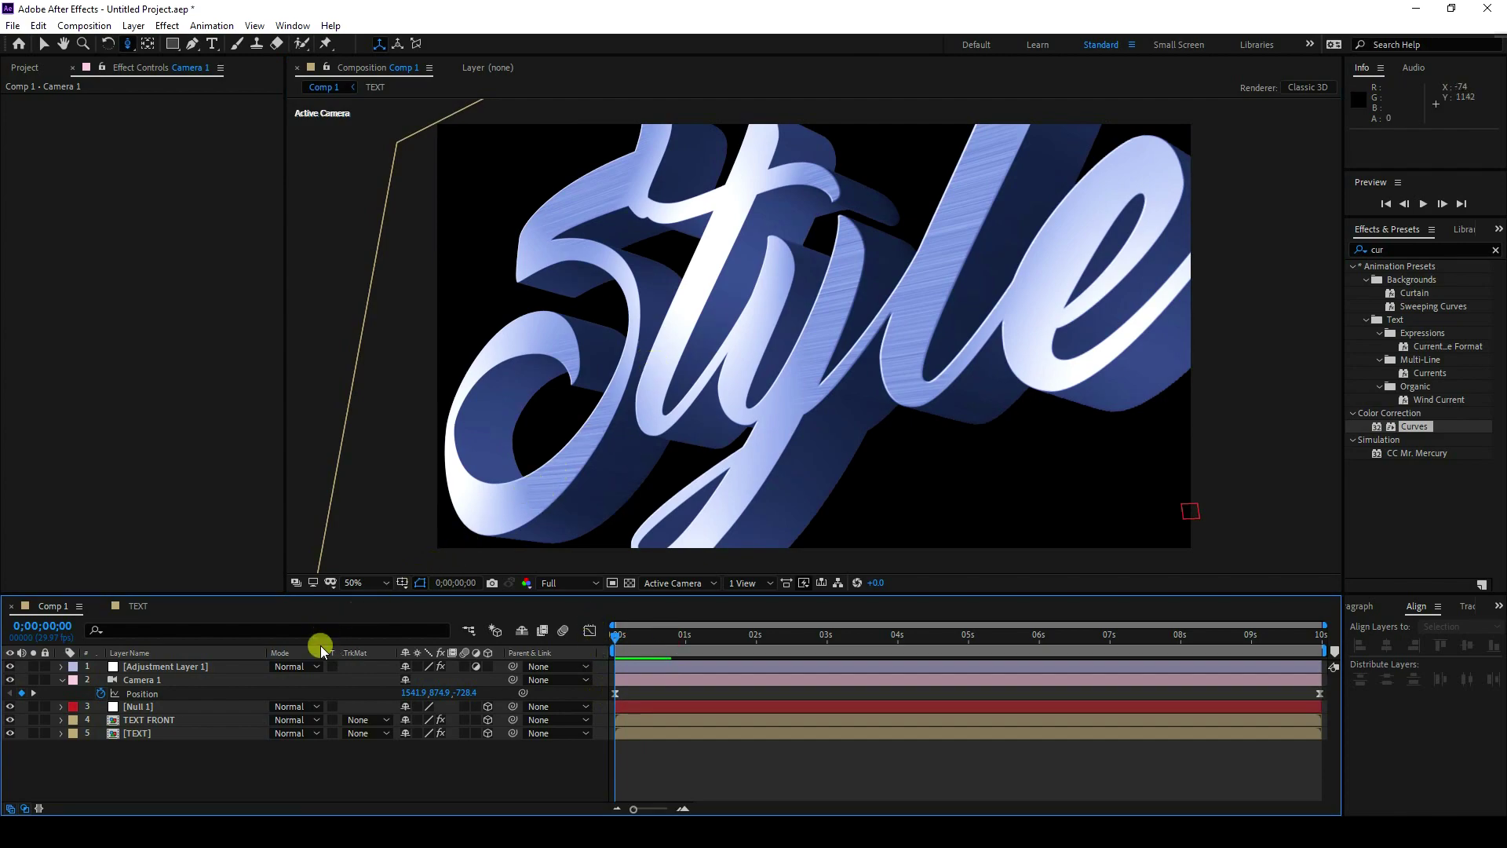
Animate the Offset Turbulence of Fractal Noise 2 on TEXT FRONT, keyframing it at the first frame and raising its X value at 0;00;09;29.
left_click(135, 720)
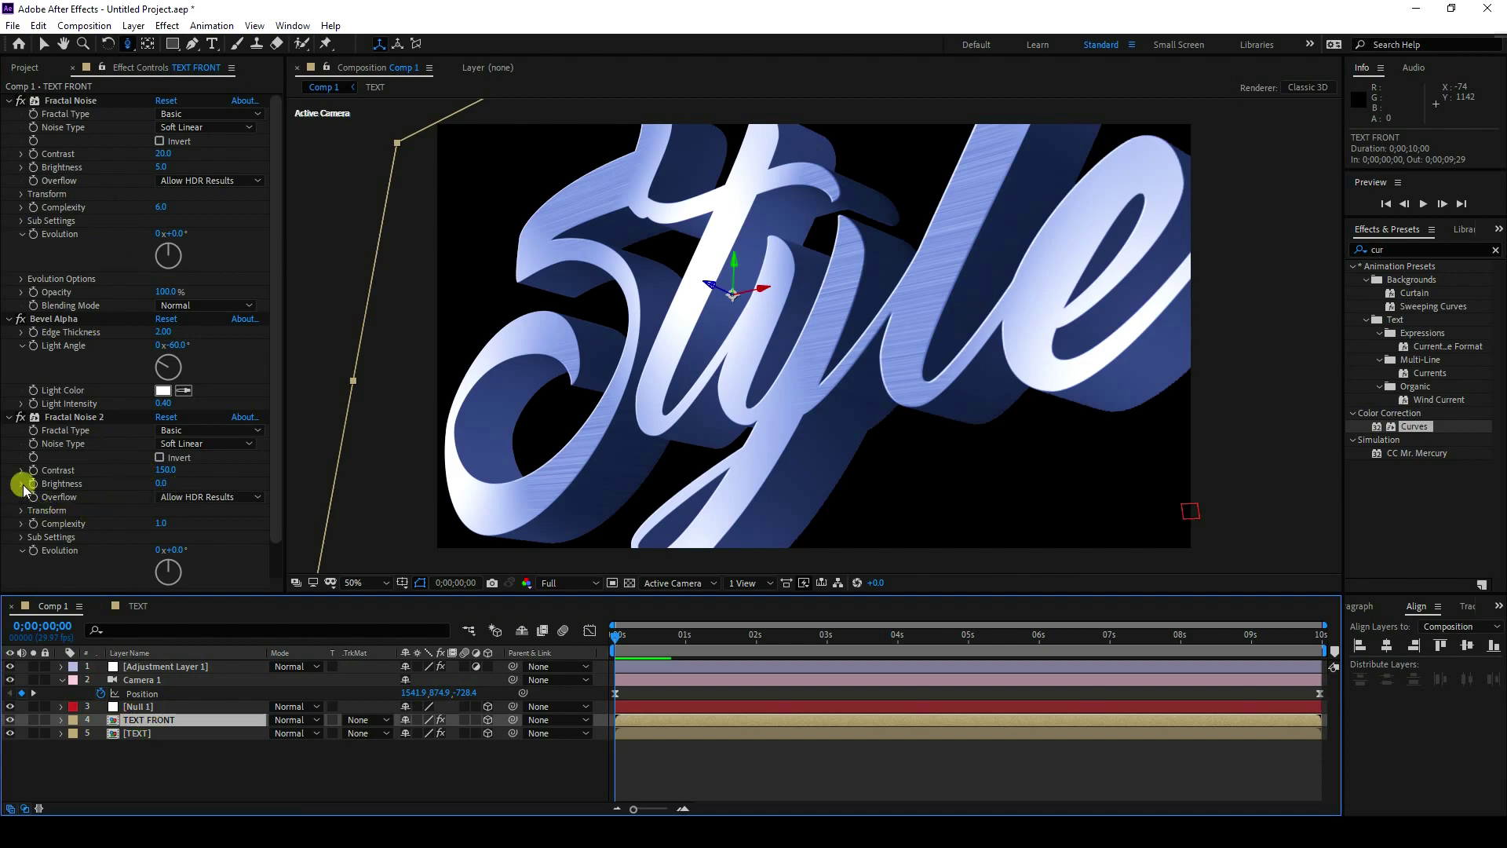
left_click(20, 511)
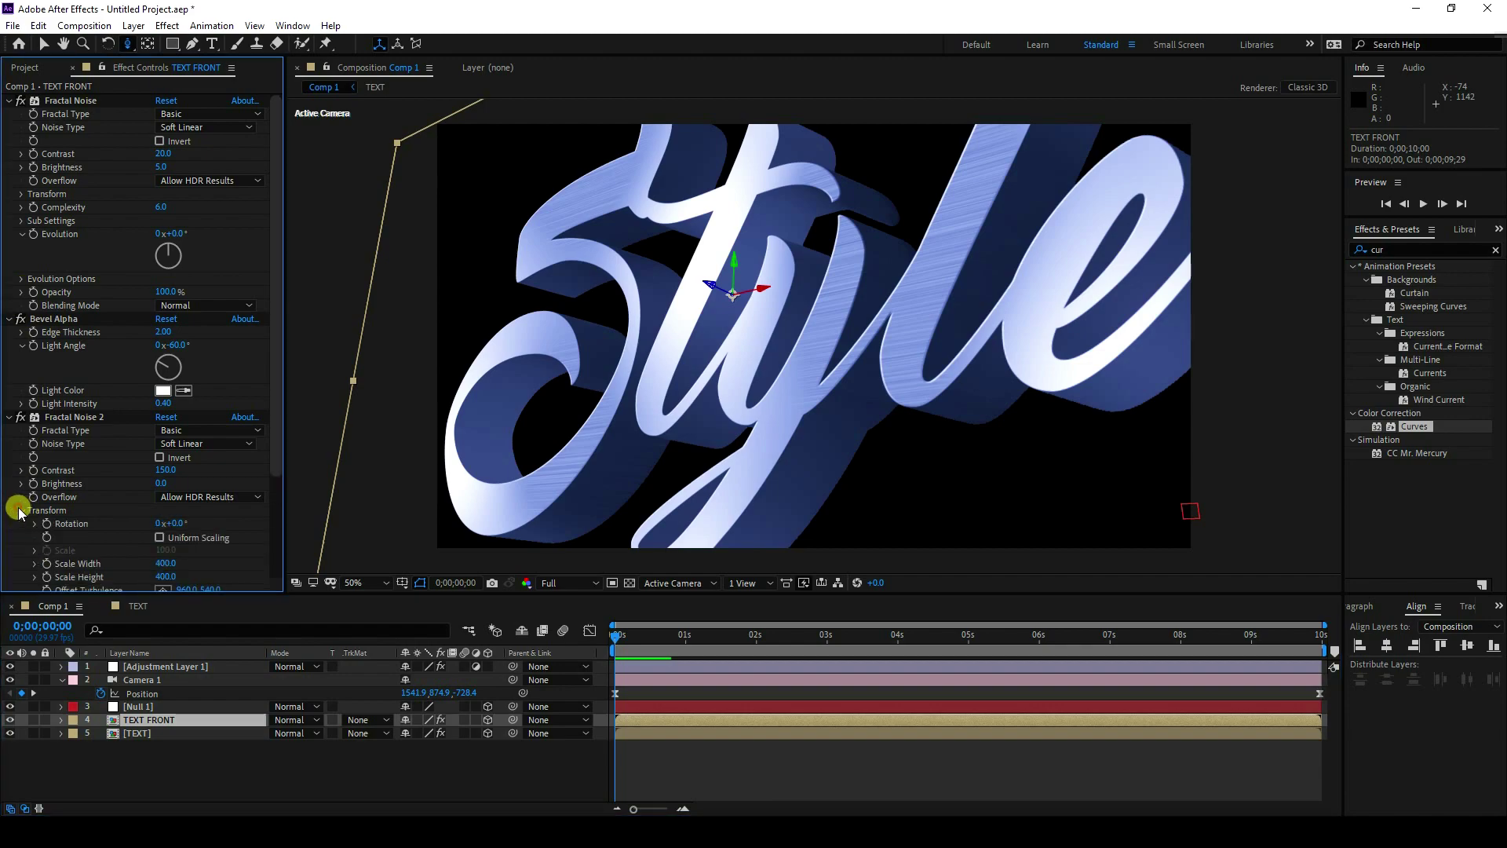
scroll(20, 513, "down", 3)
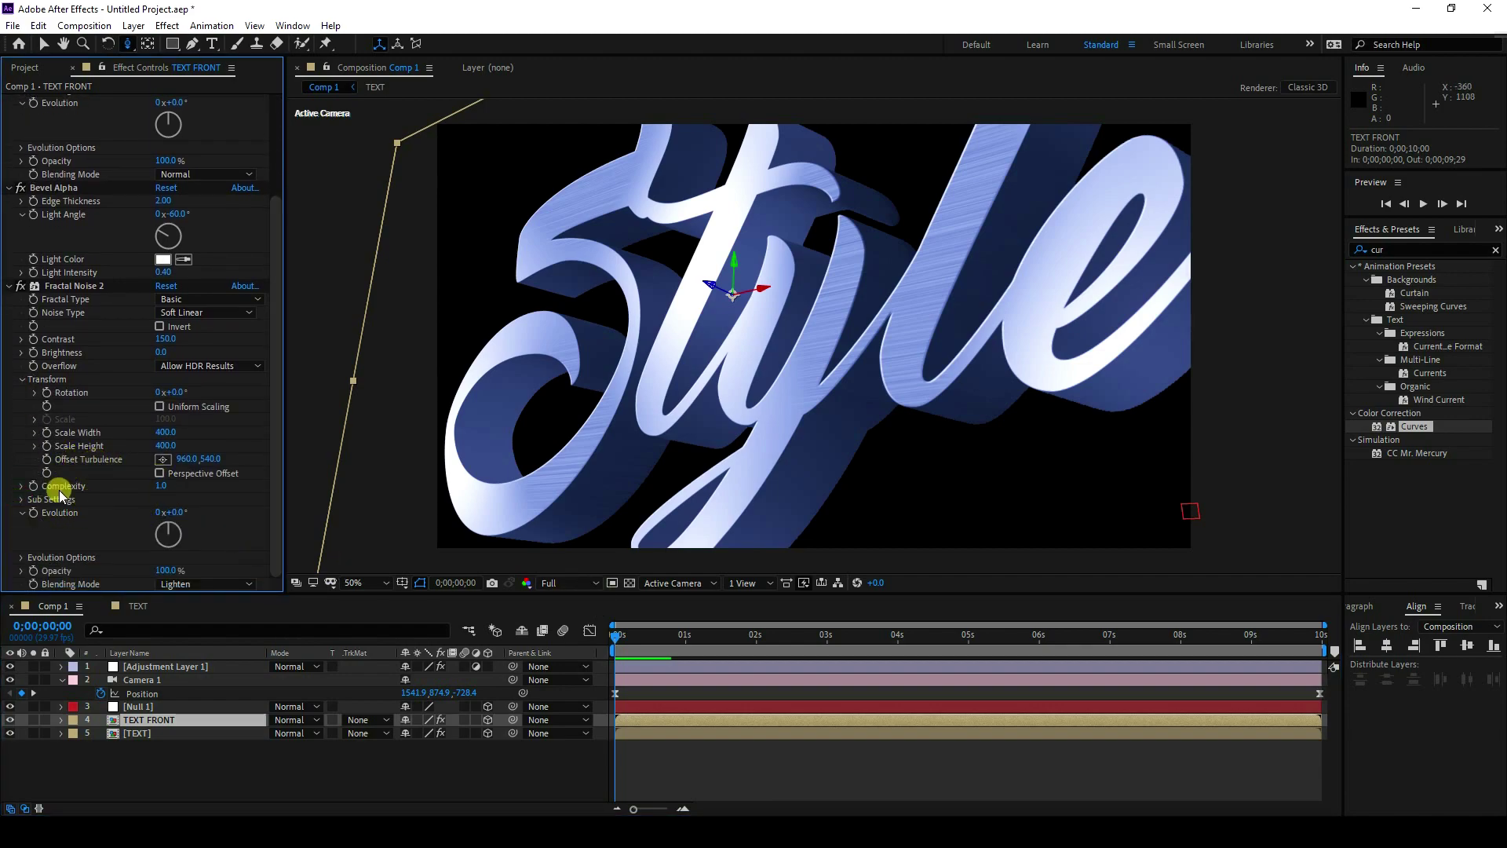
left_click(40, 454)
left_click_drag(633, 634, 1440, 696)
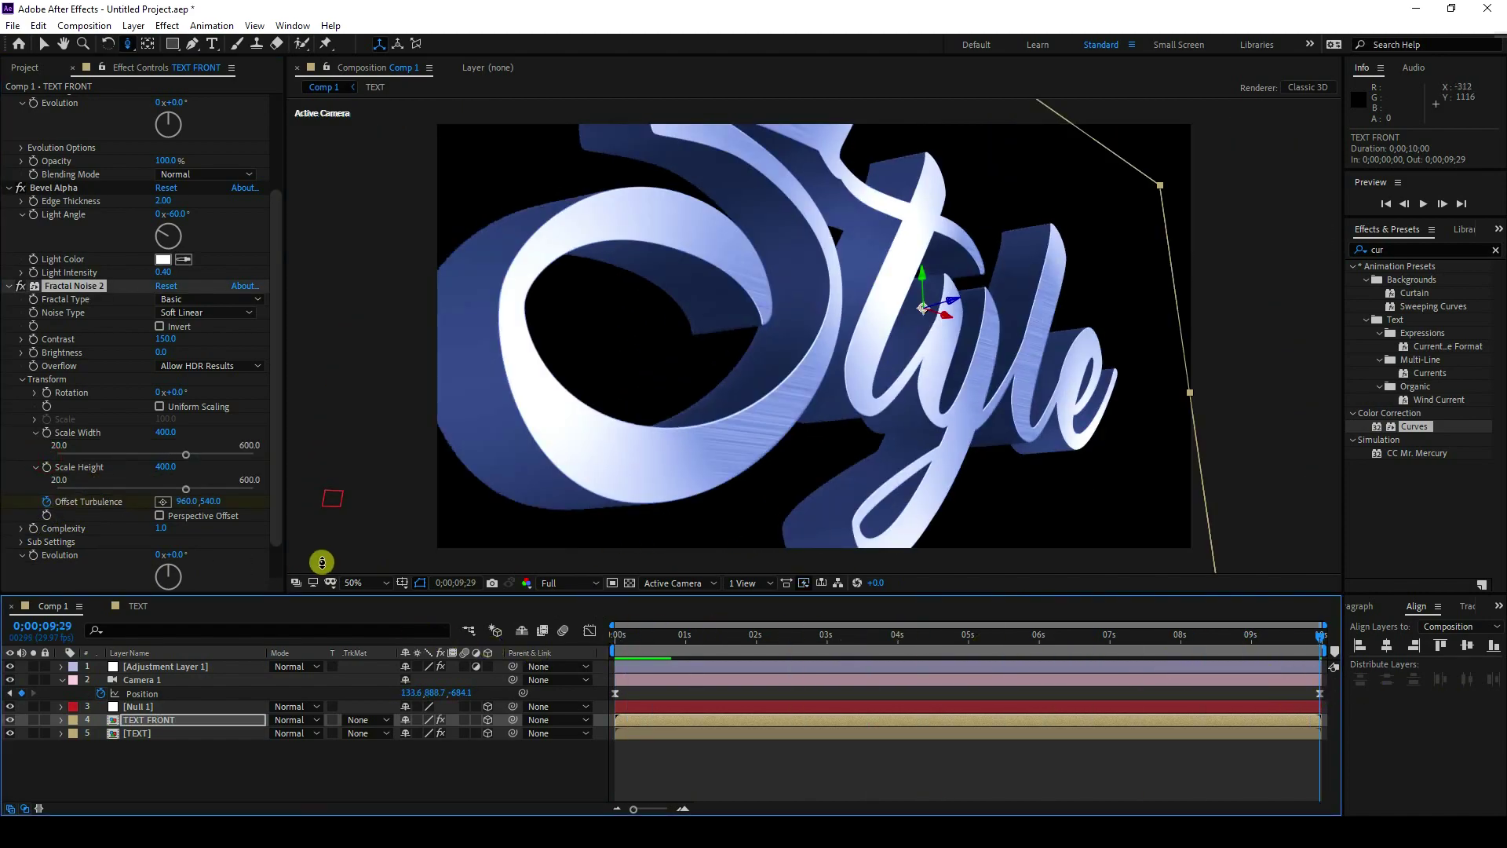
left_click_drag(189, 501, 662, 521)
Preview the animation from the first frame to check the moving highlights on the text front.
left_click(615, 631)
key("space")
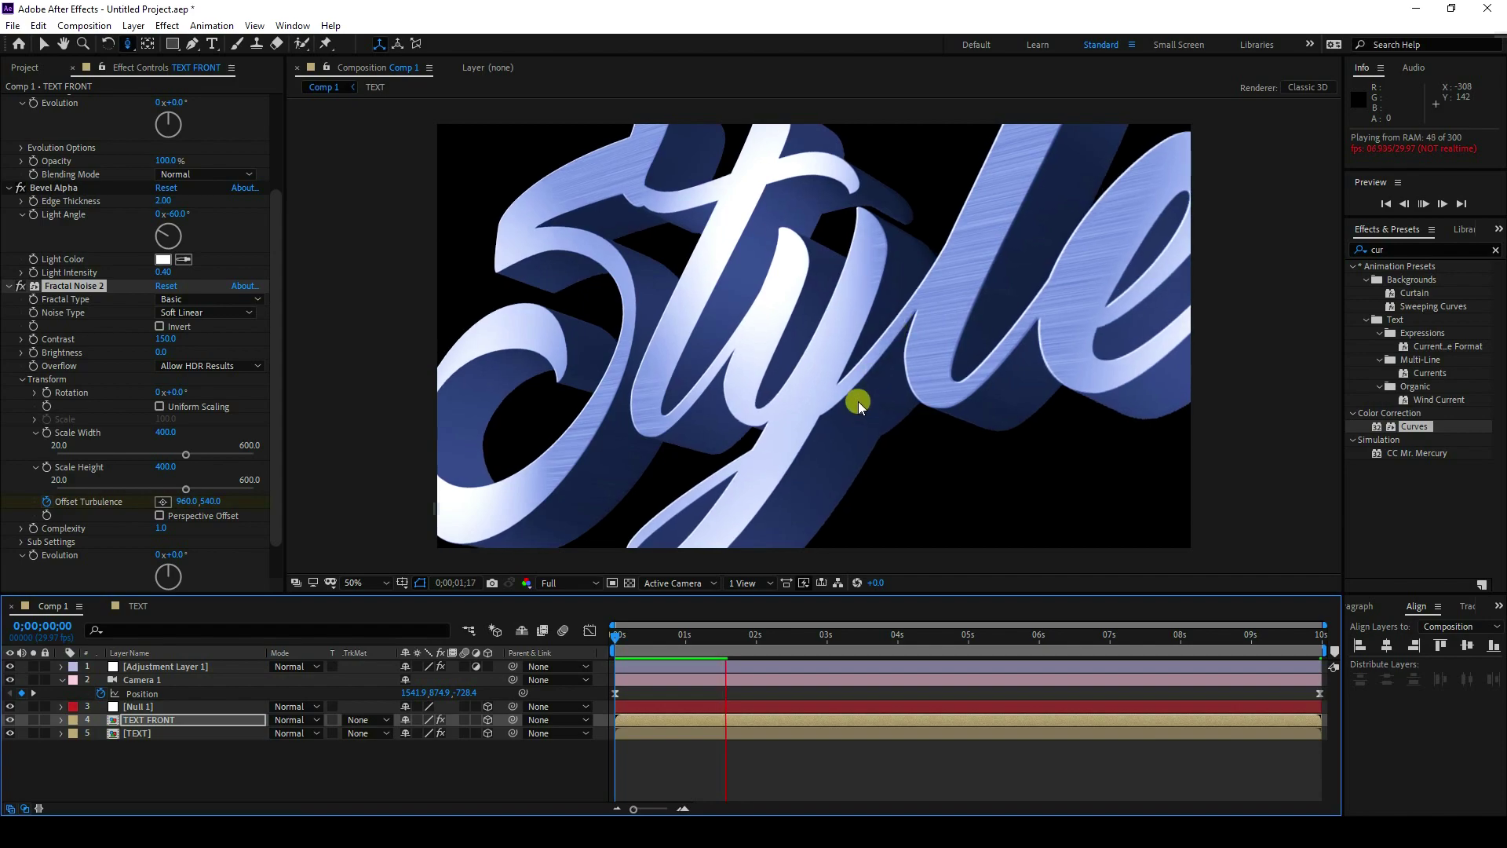
key("space")
left_click_drag(724, 642, 615, 633)
key("space")
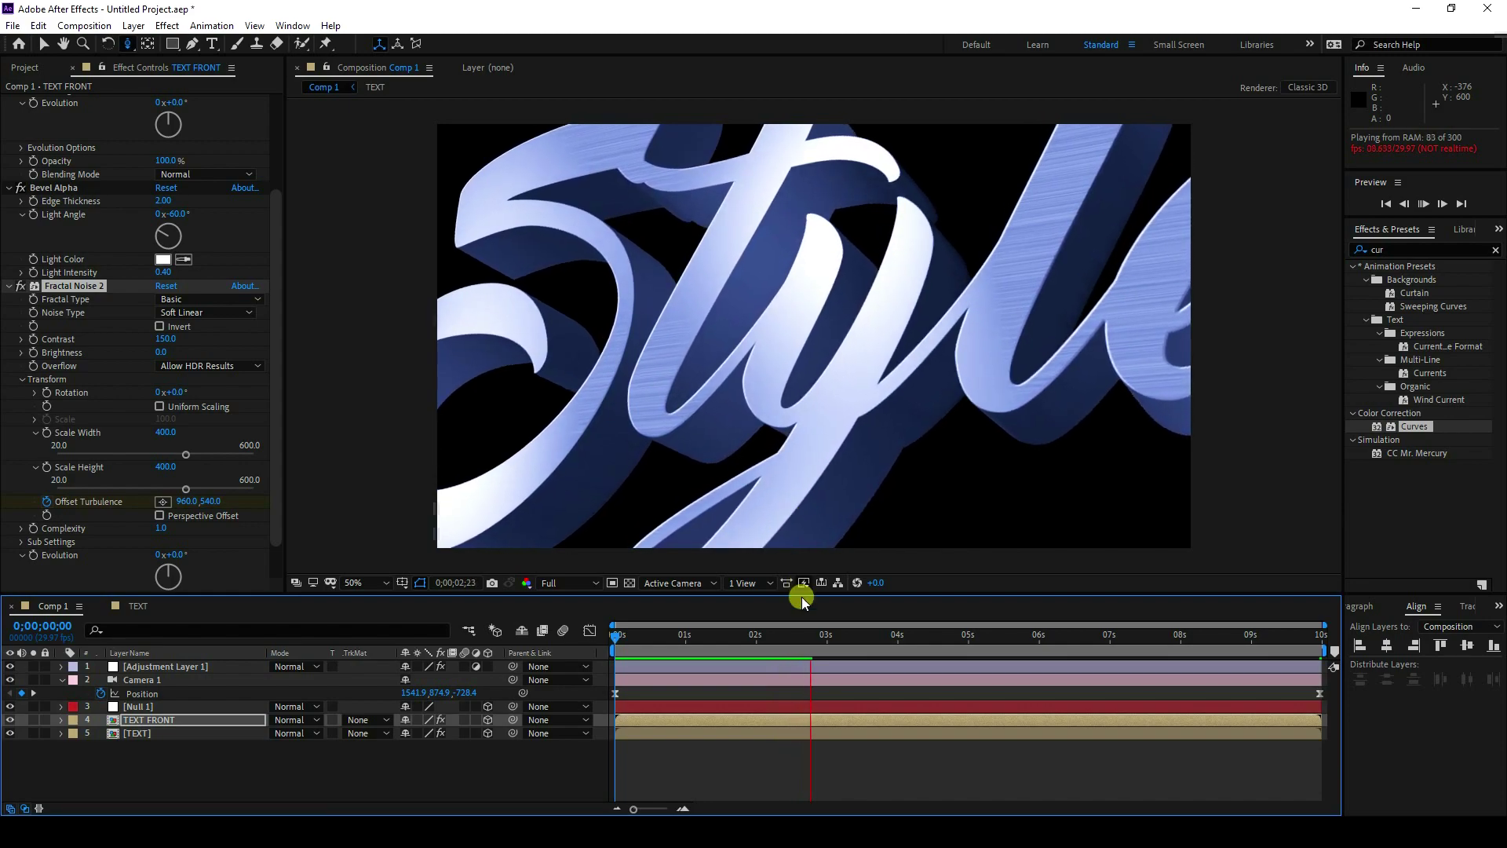
left_click(809, 634)
key("space")
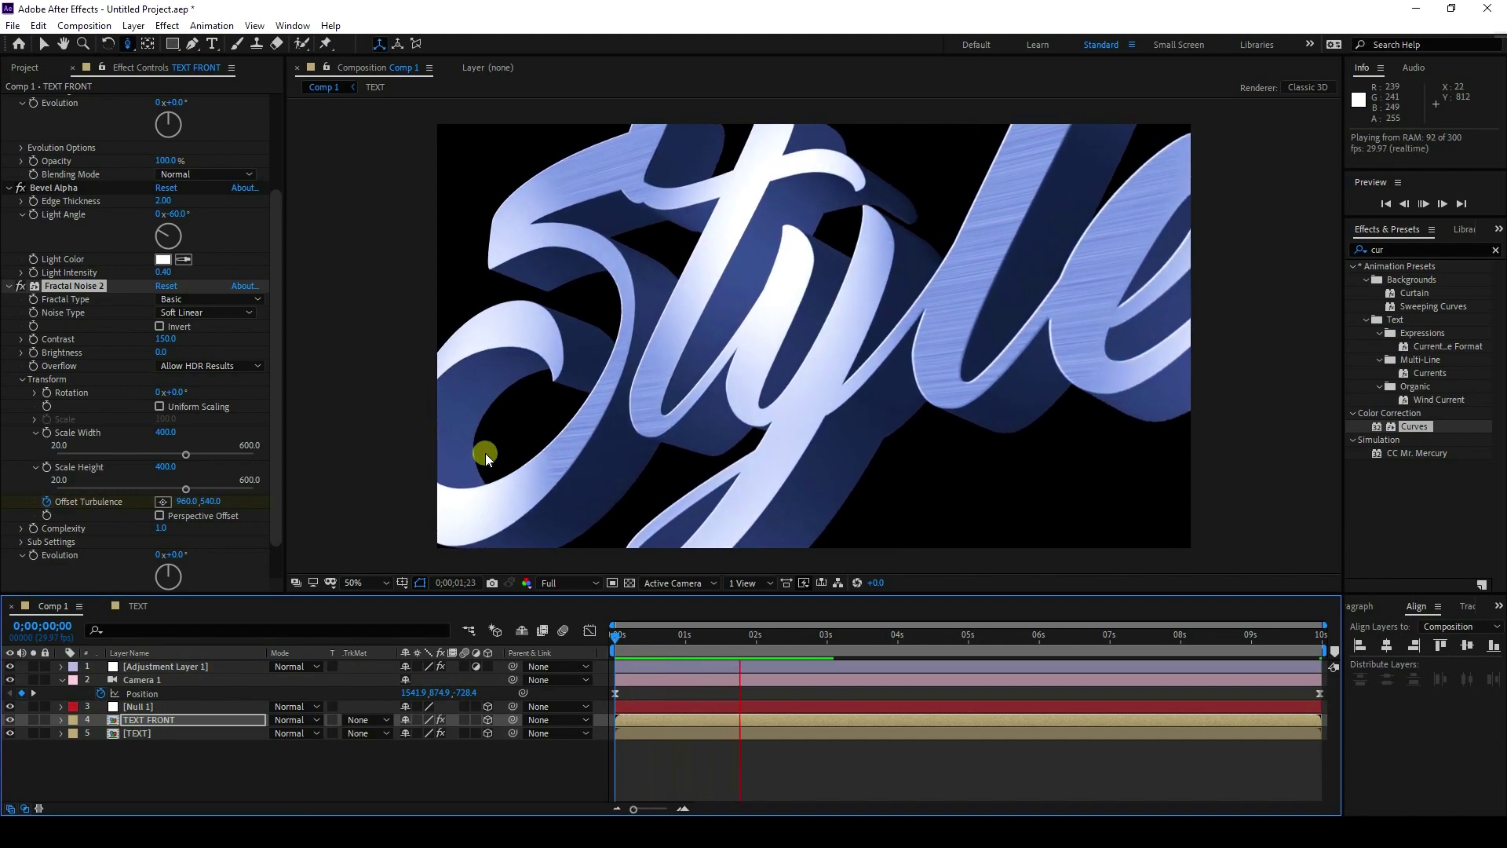